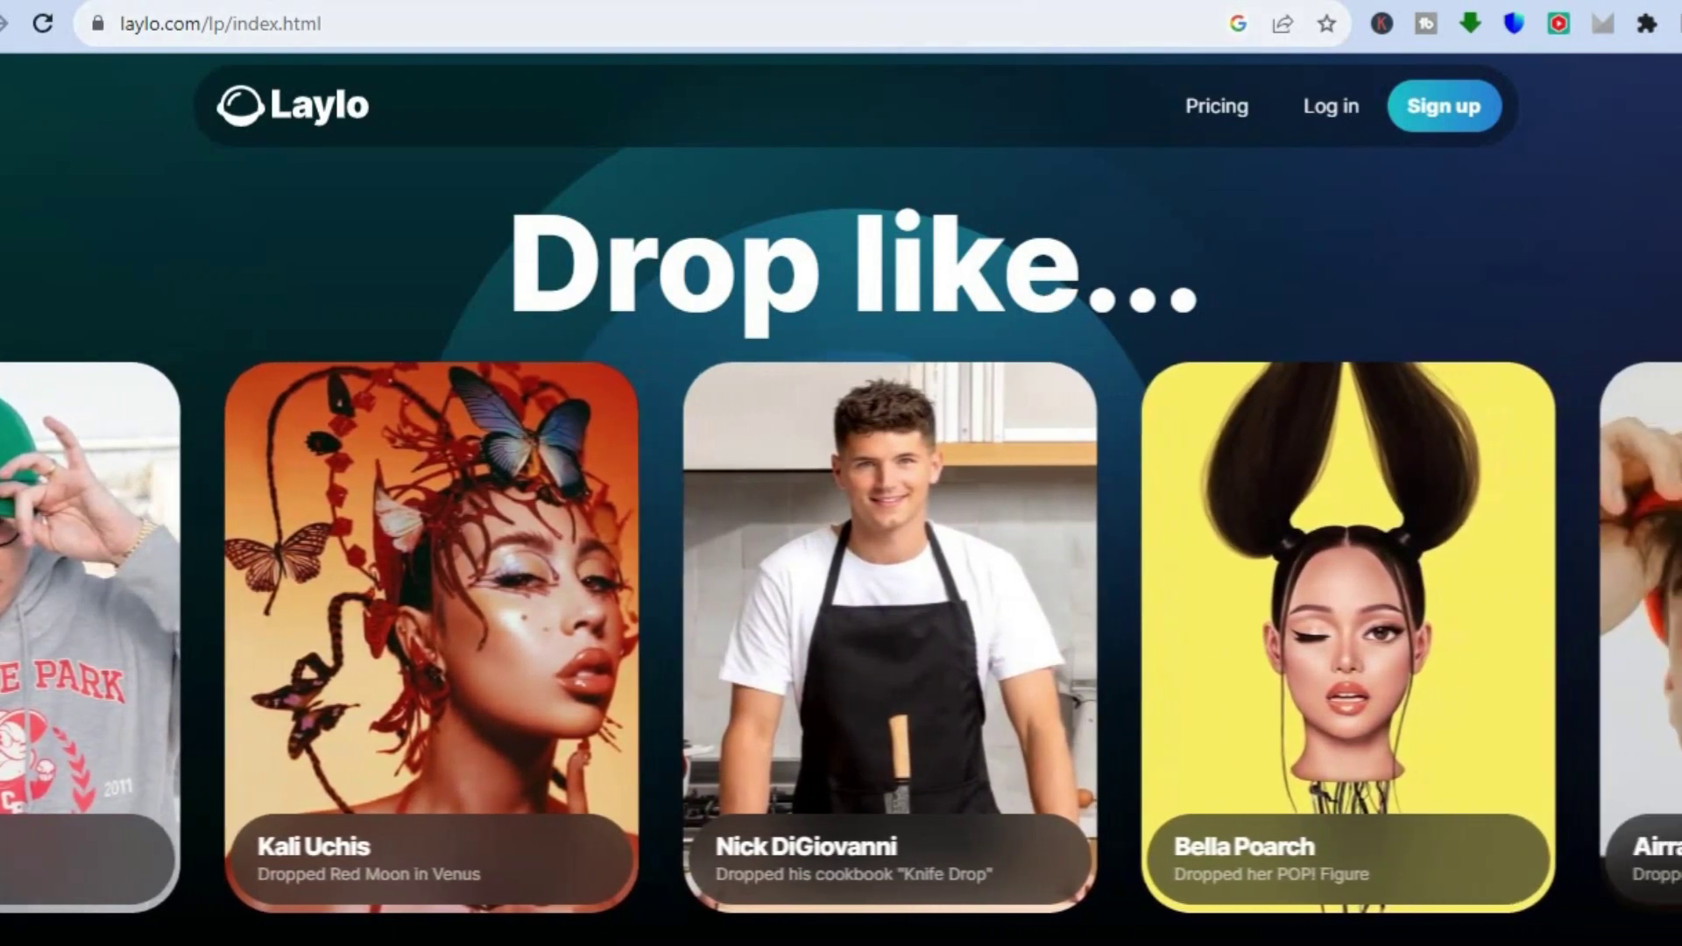
# Step: Review the Free, Pro and + Messaging plan features on Pricing, then start signing up
pyautogui.click(1216, 106)
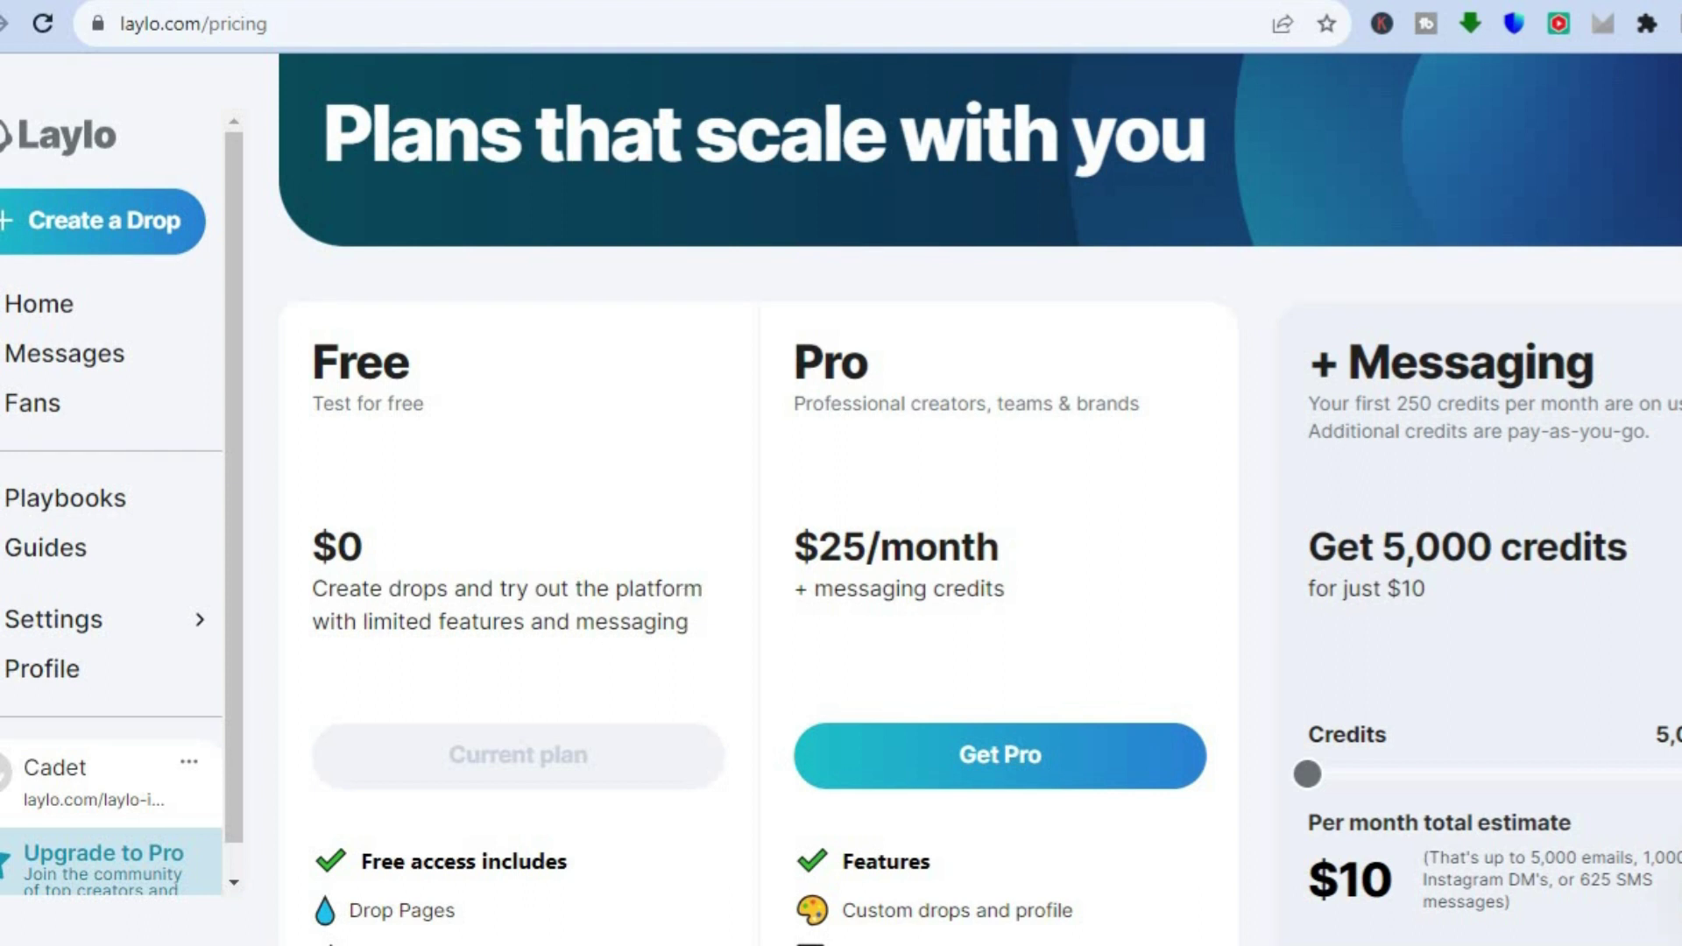
pyautogui.scroll(-2, 841, 499)
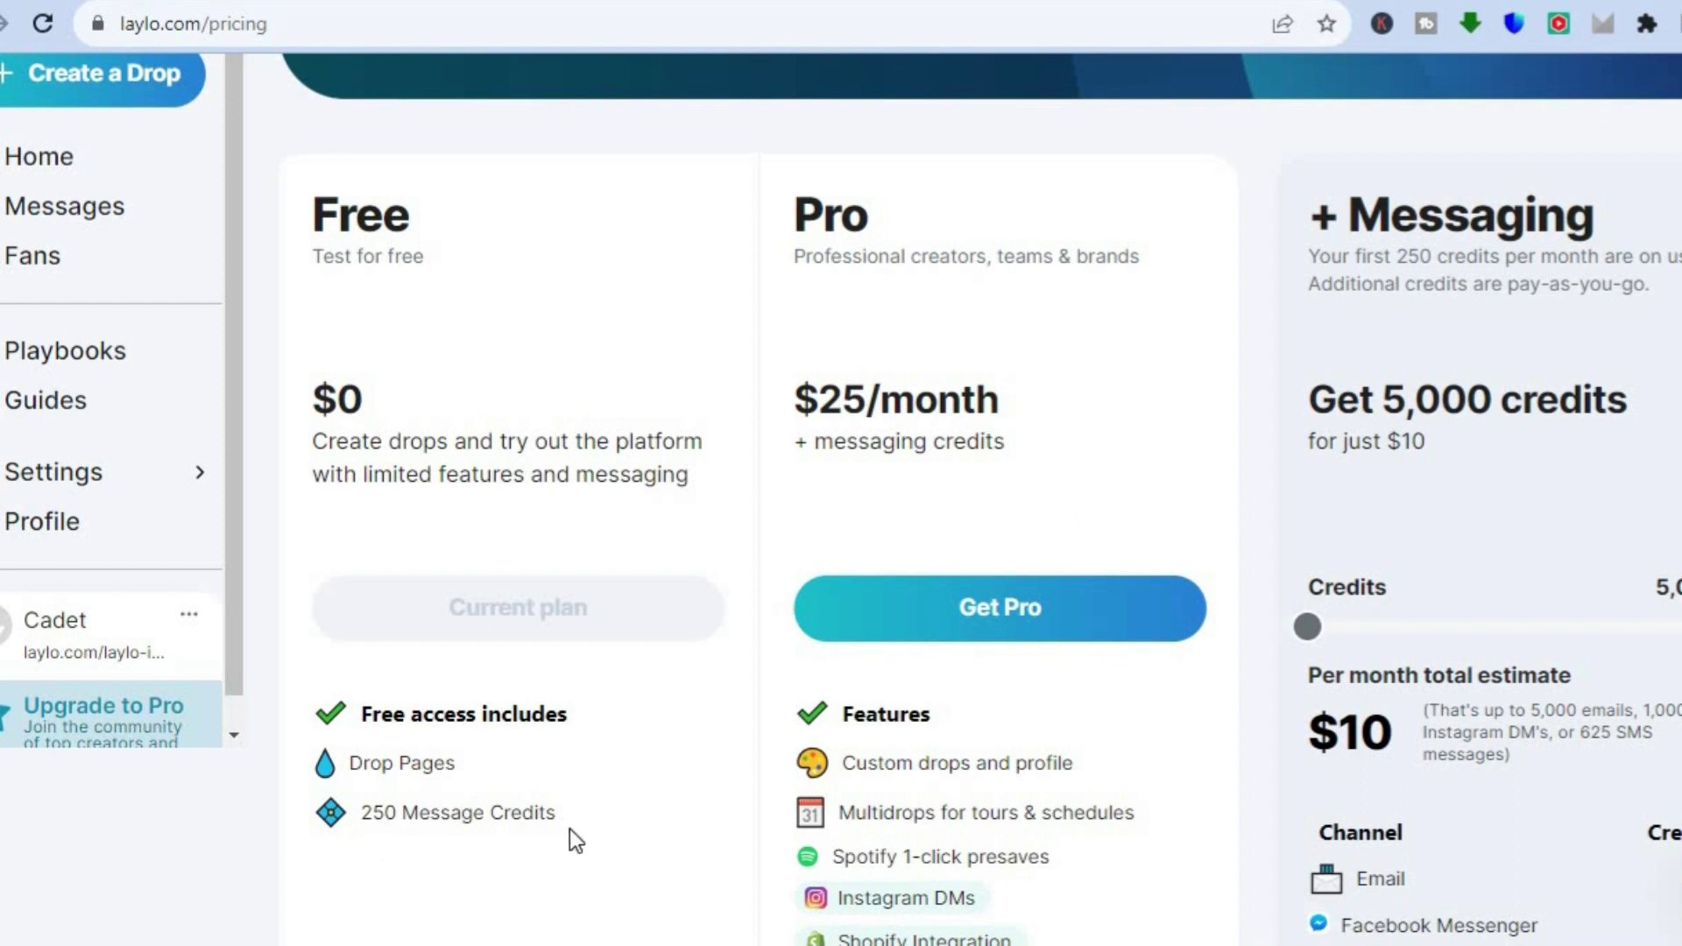
pyautogui.scroll(-1, 840, 500)
pyautogui.scroll(-2, 1496, 638)
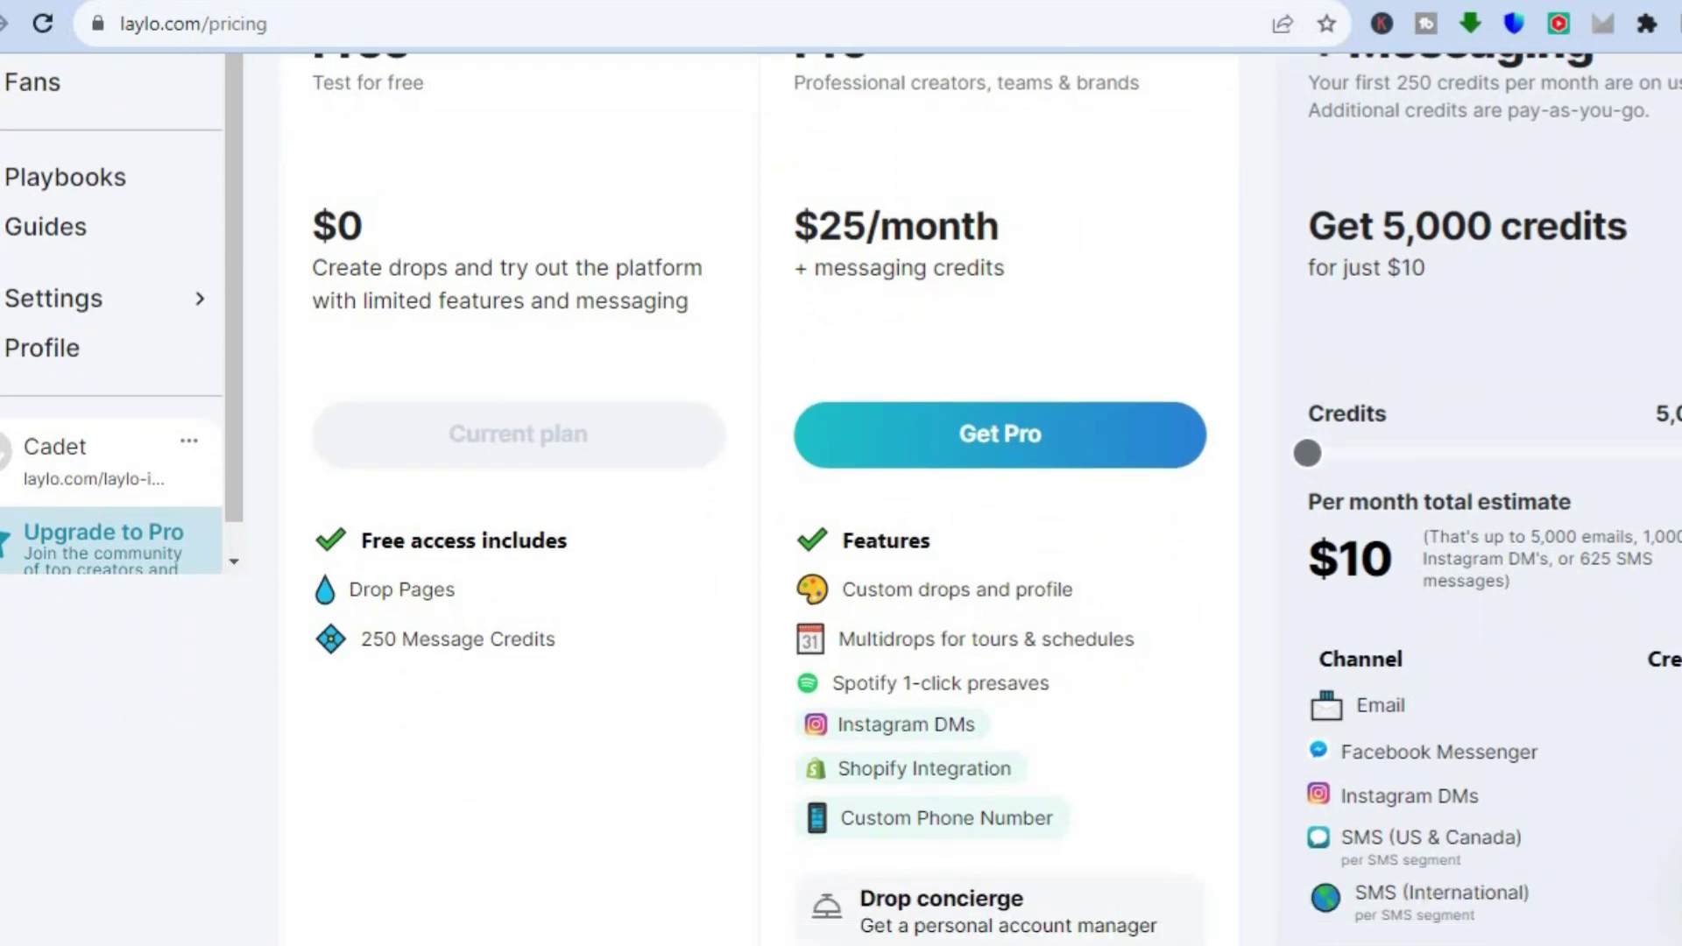
pyautogui.scroll(-2, 841, 499)
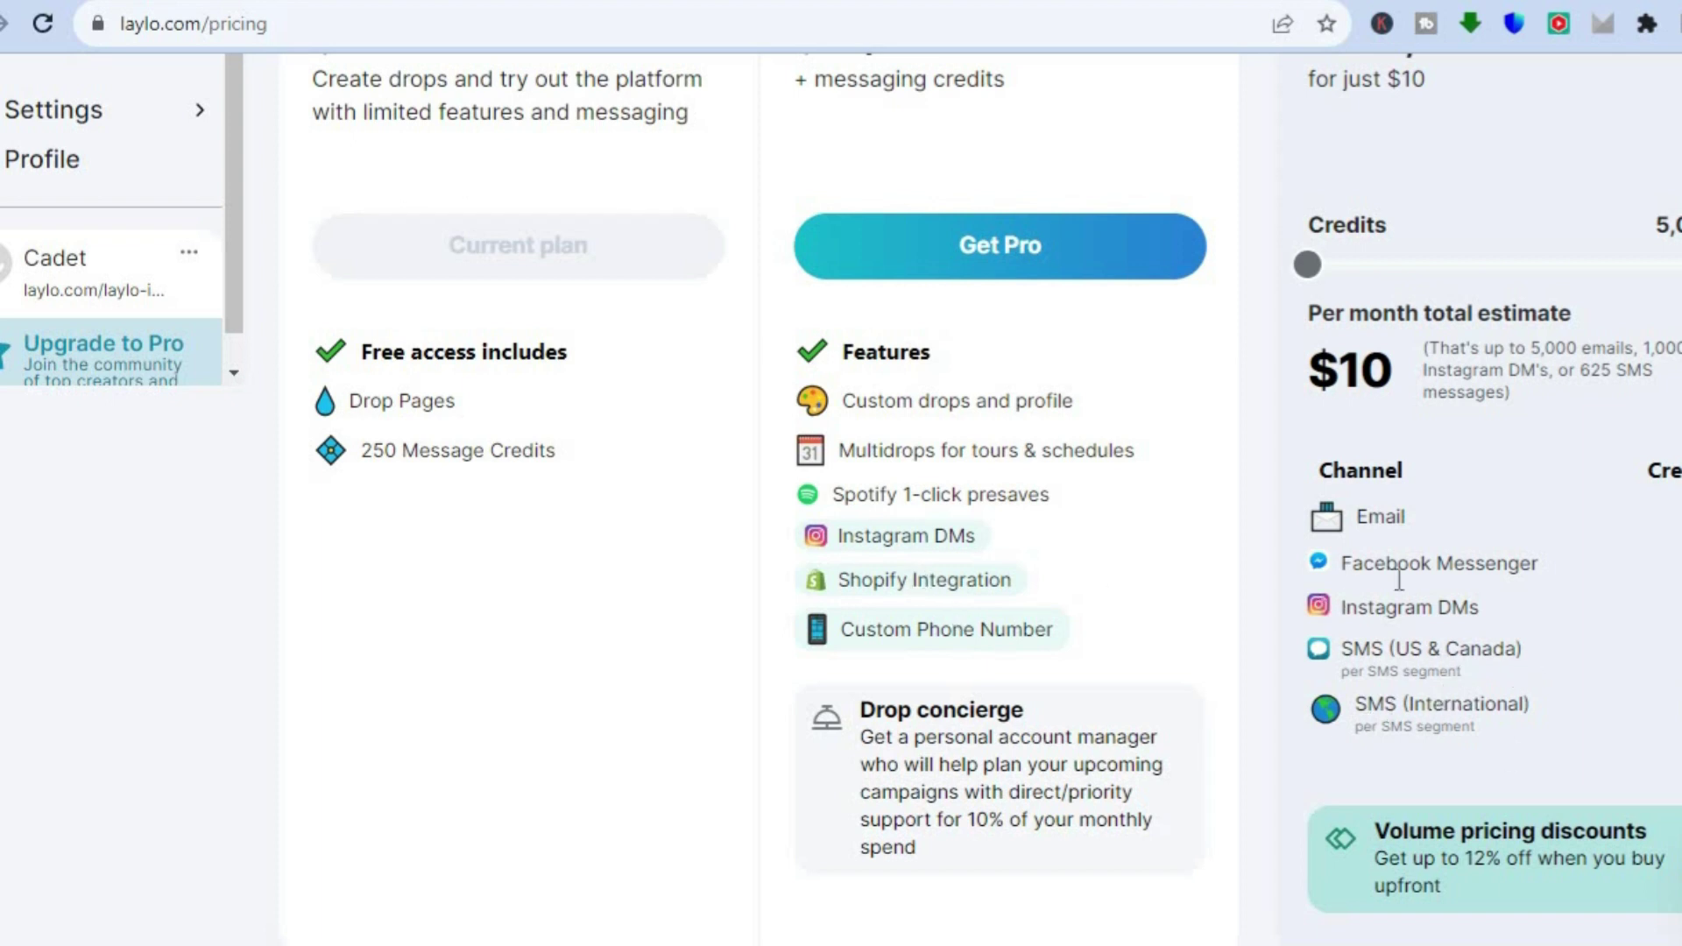
pyautogui.scroll(3, 1347, 599)
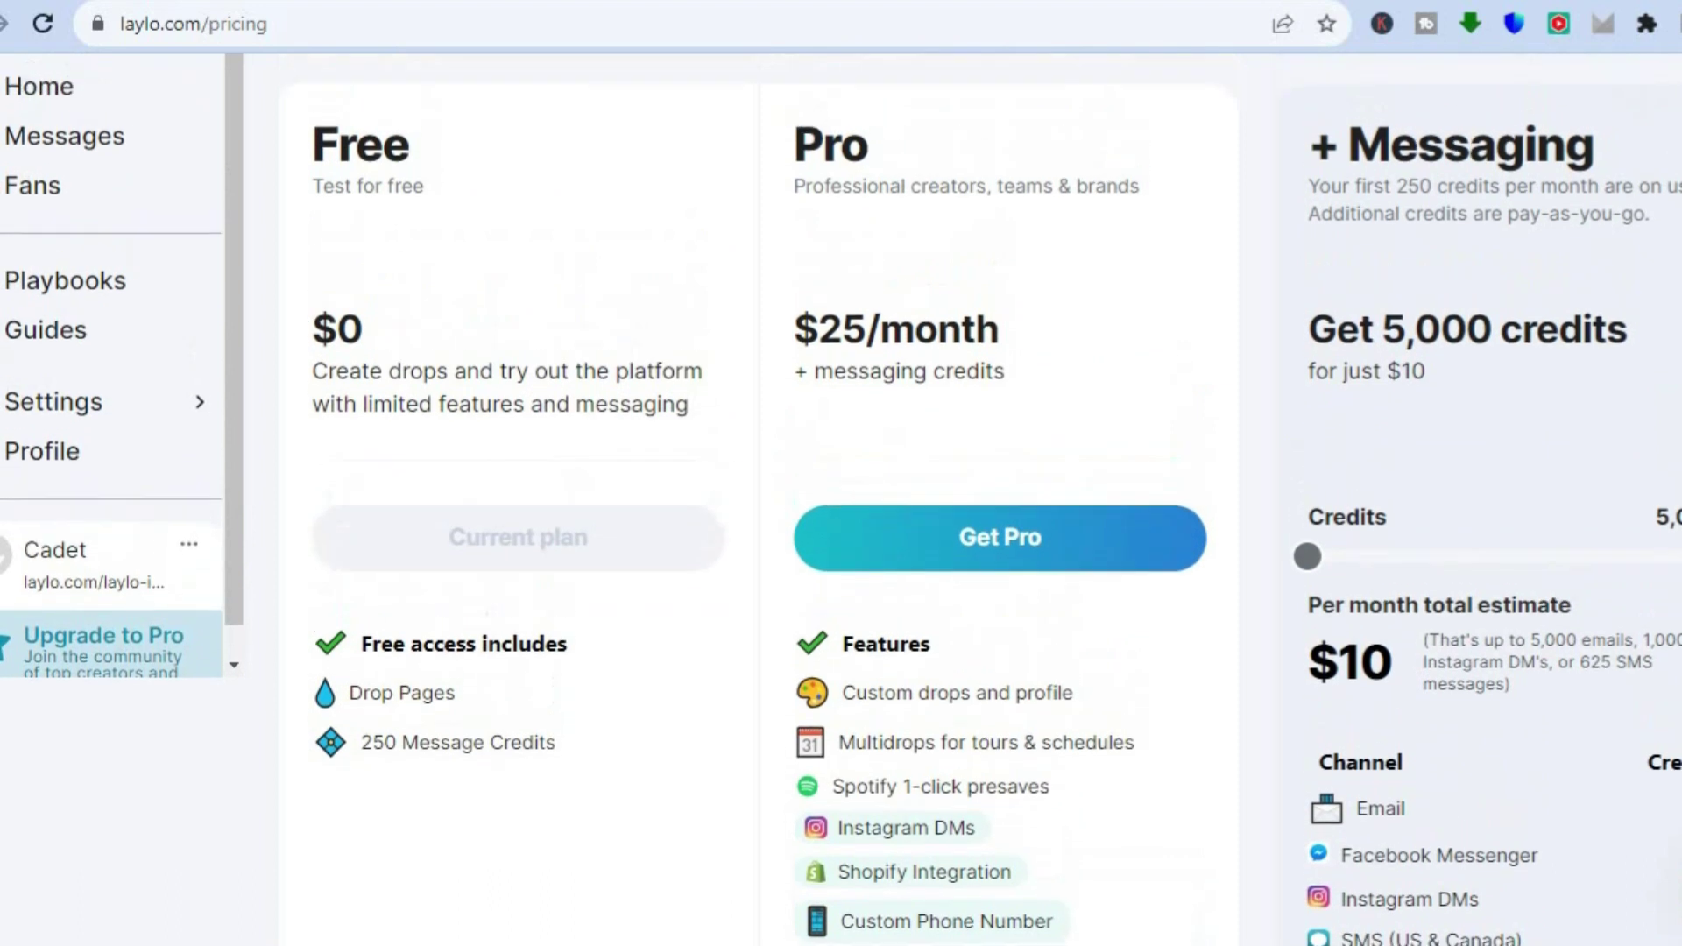
pyautogui.scroll(2, 980, 499)
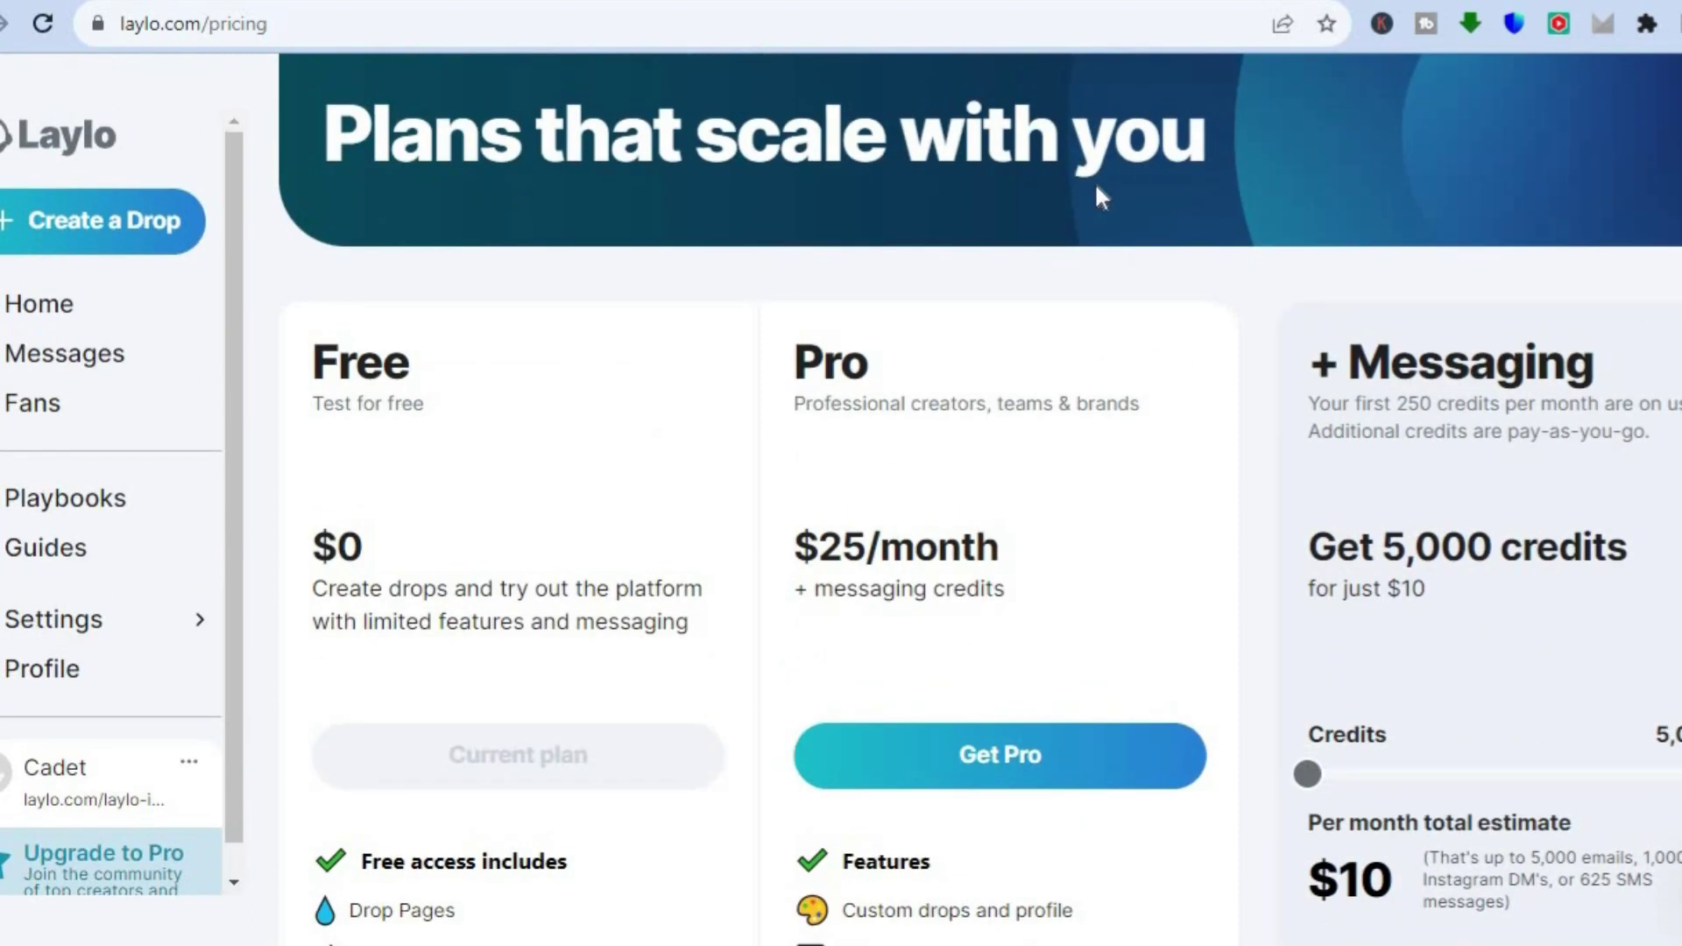
pyautogui.click(1181, 4)
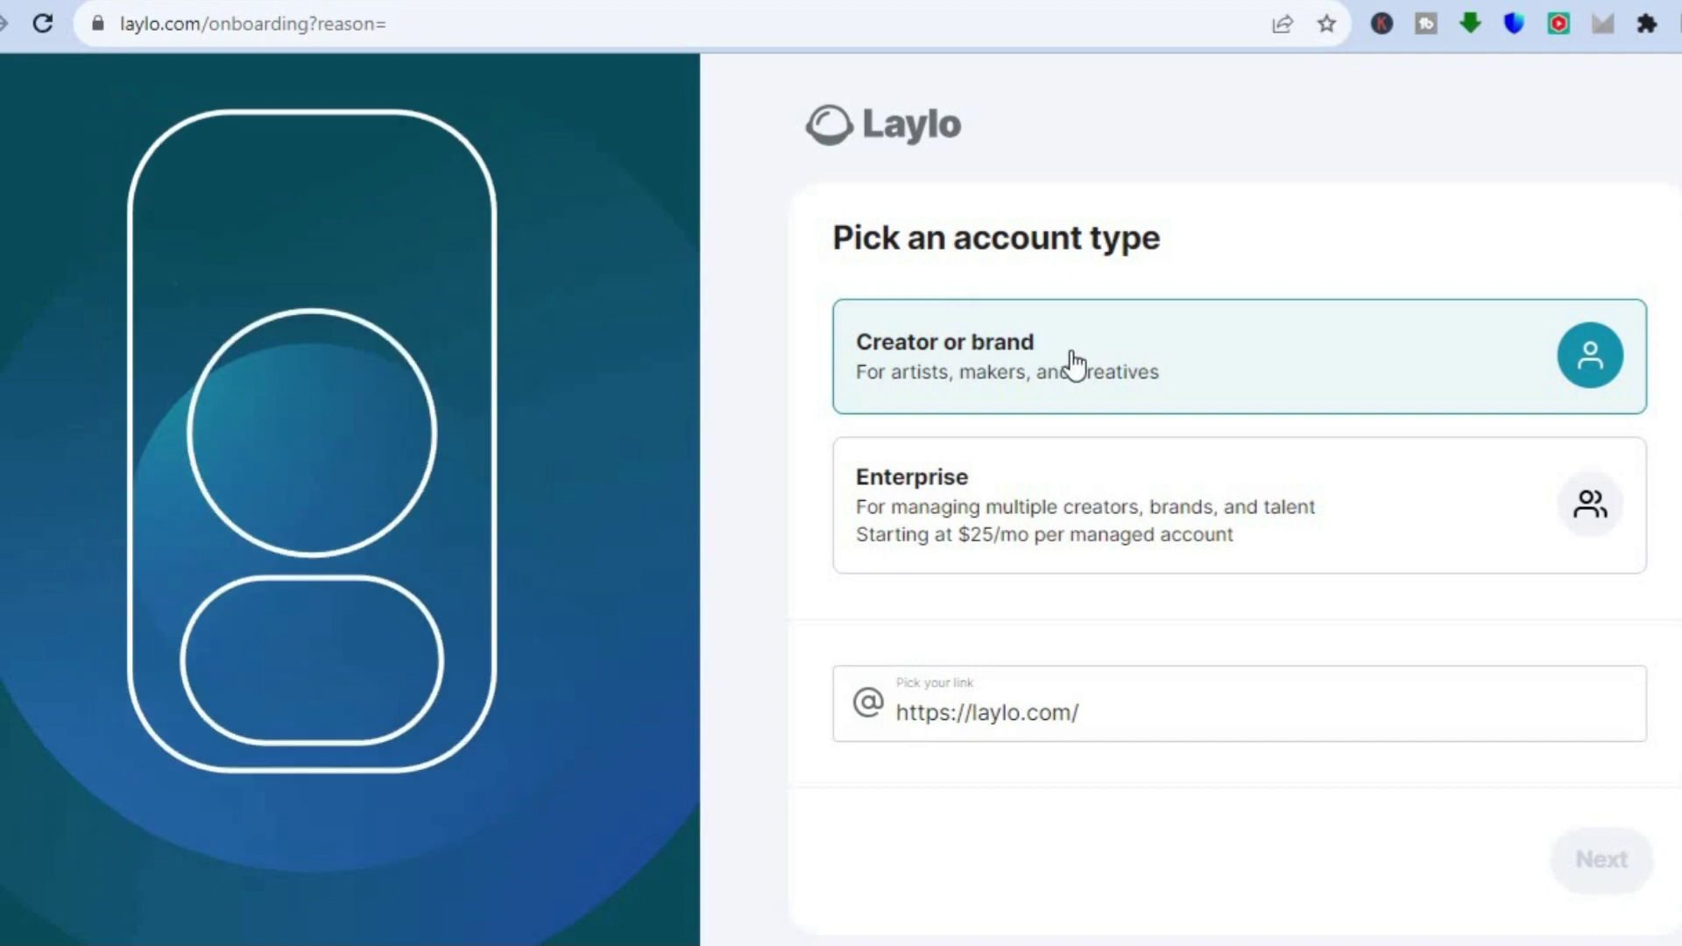
# Step: Keep Creator or brand and claim the profile link laylo.com/test87
pyautogui.click(1265, 695)
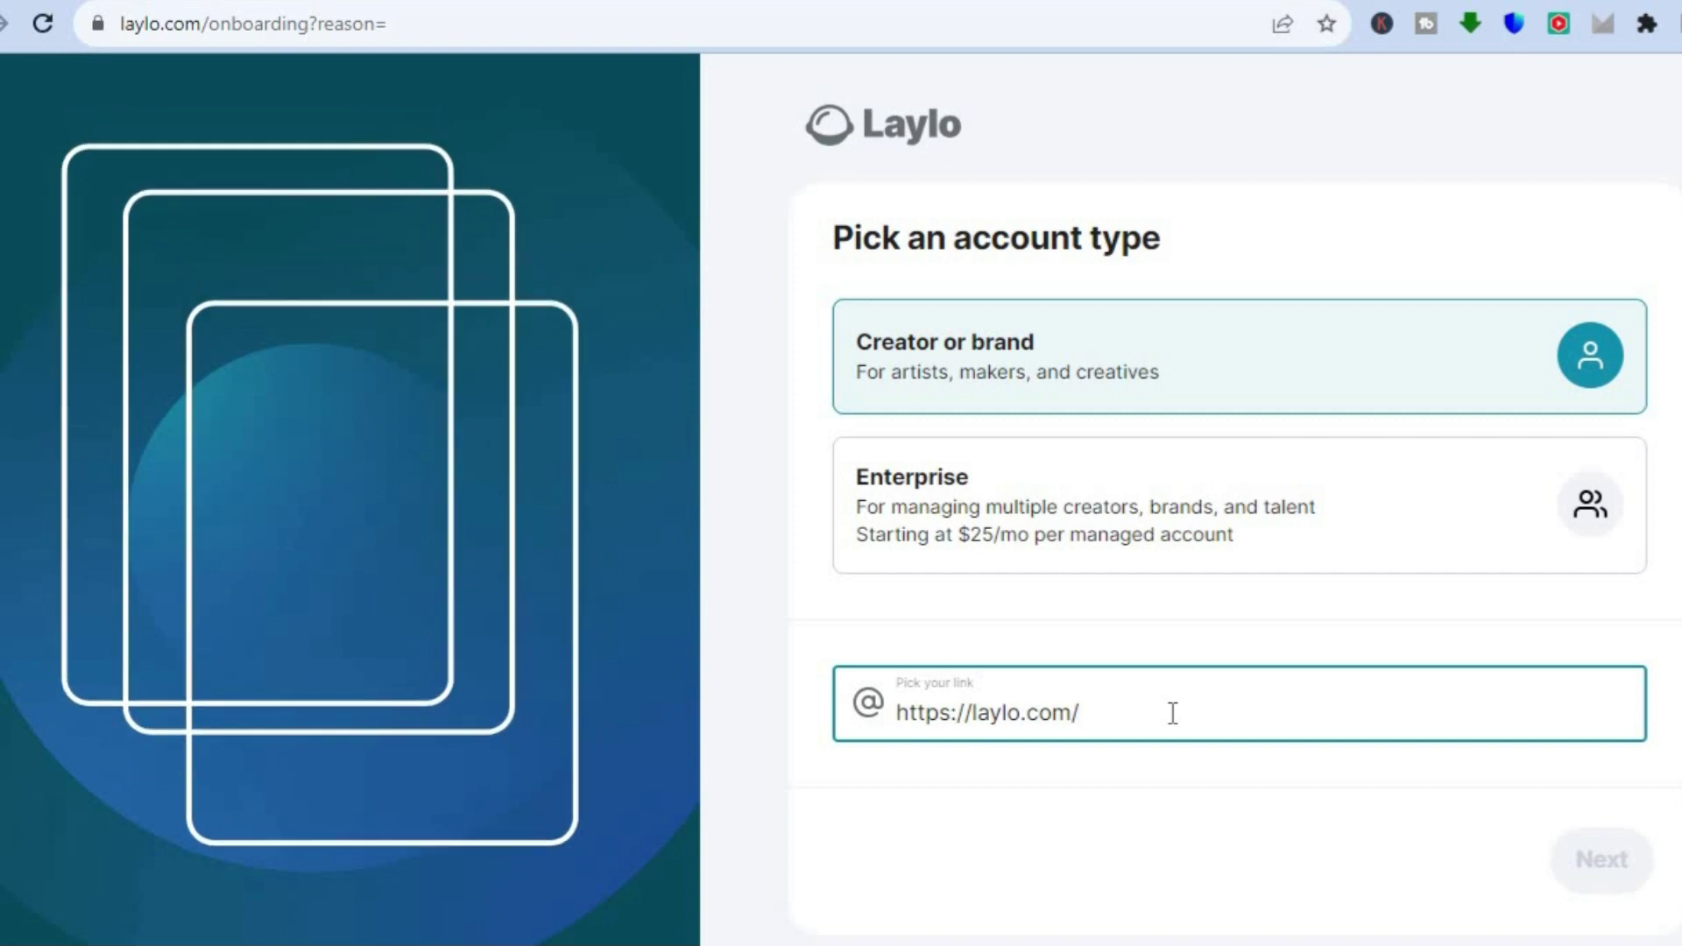
pyautogui.write('test')
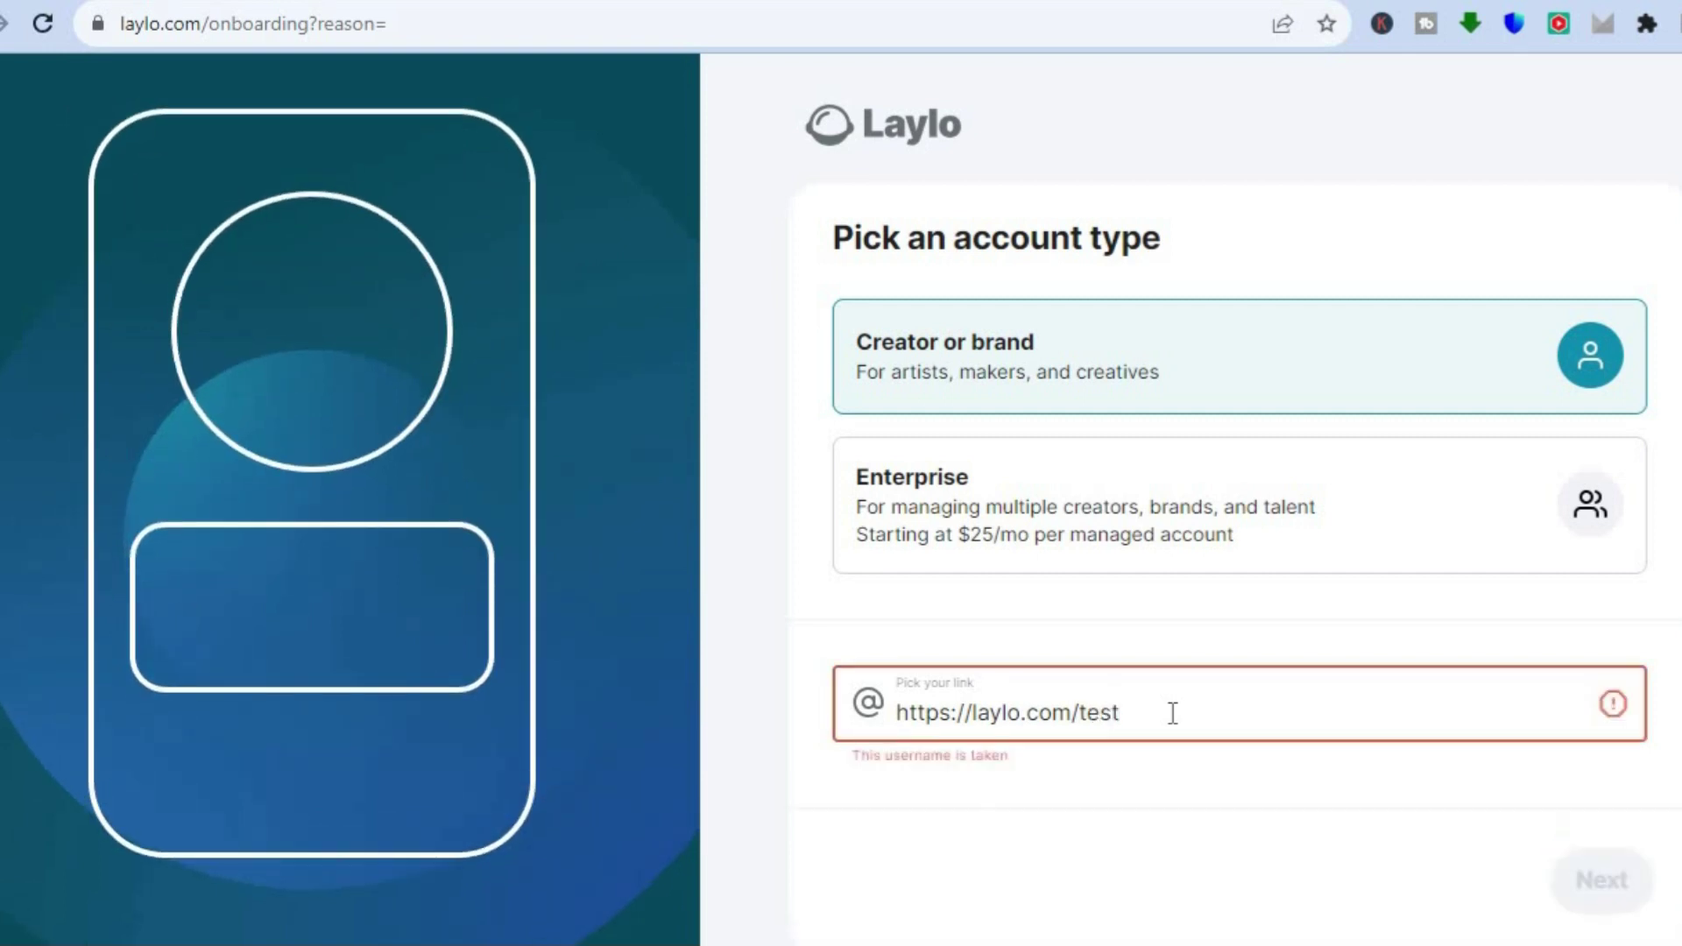
pyautogui.write('87')
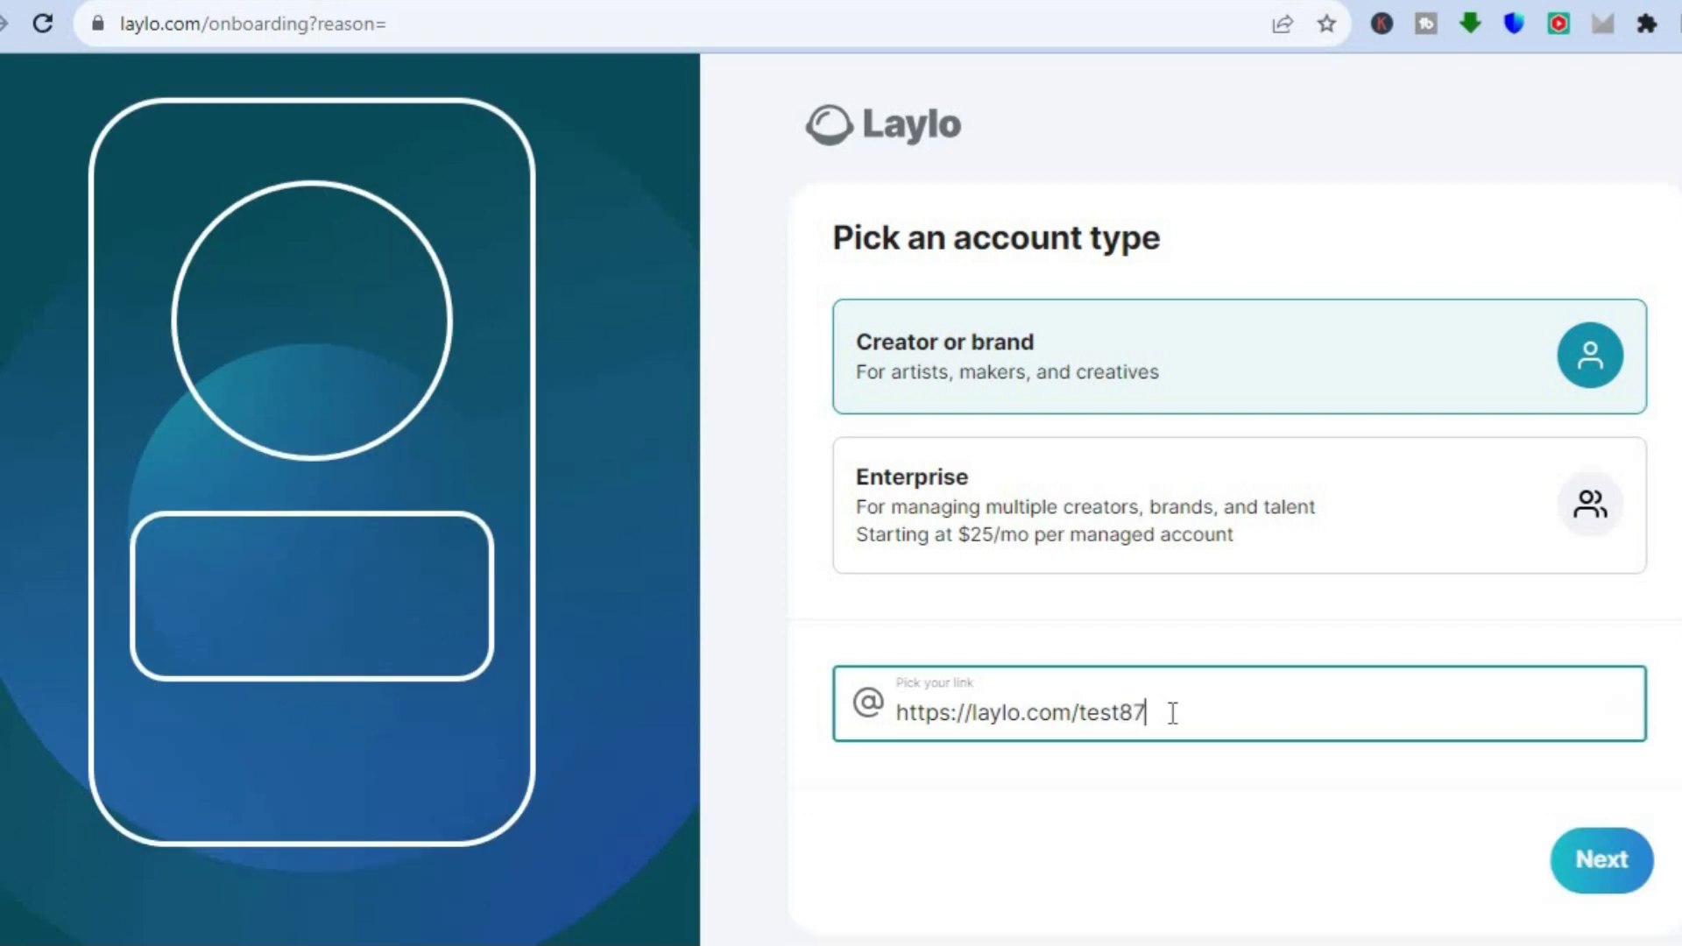
pyautogui.click(1590, 862)
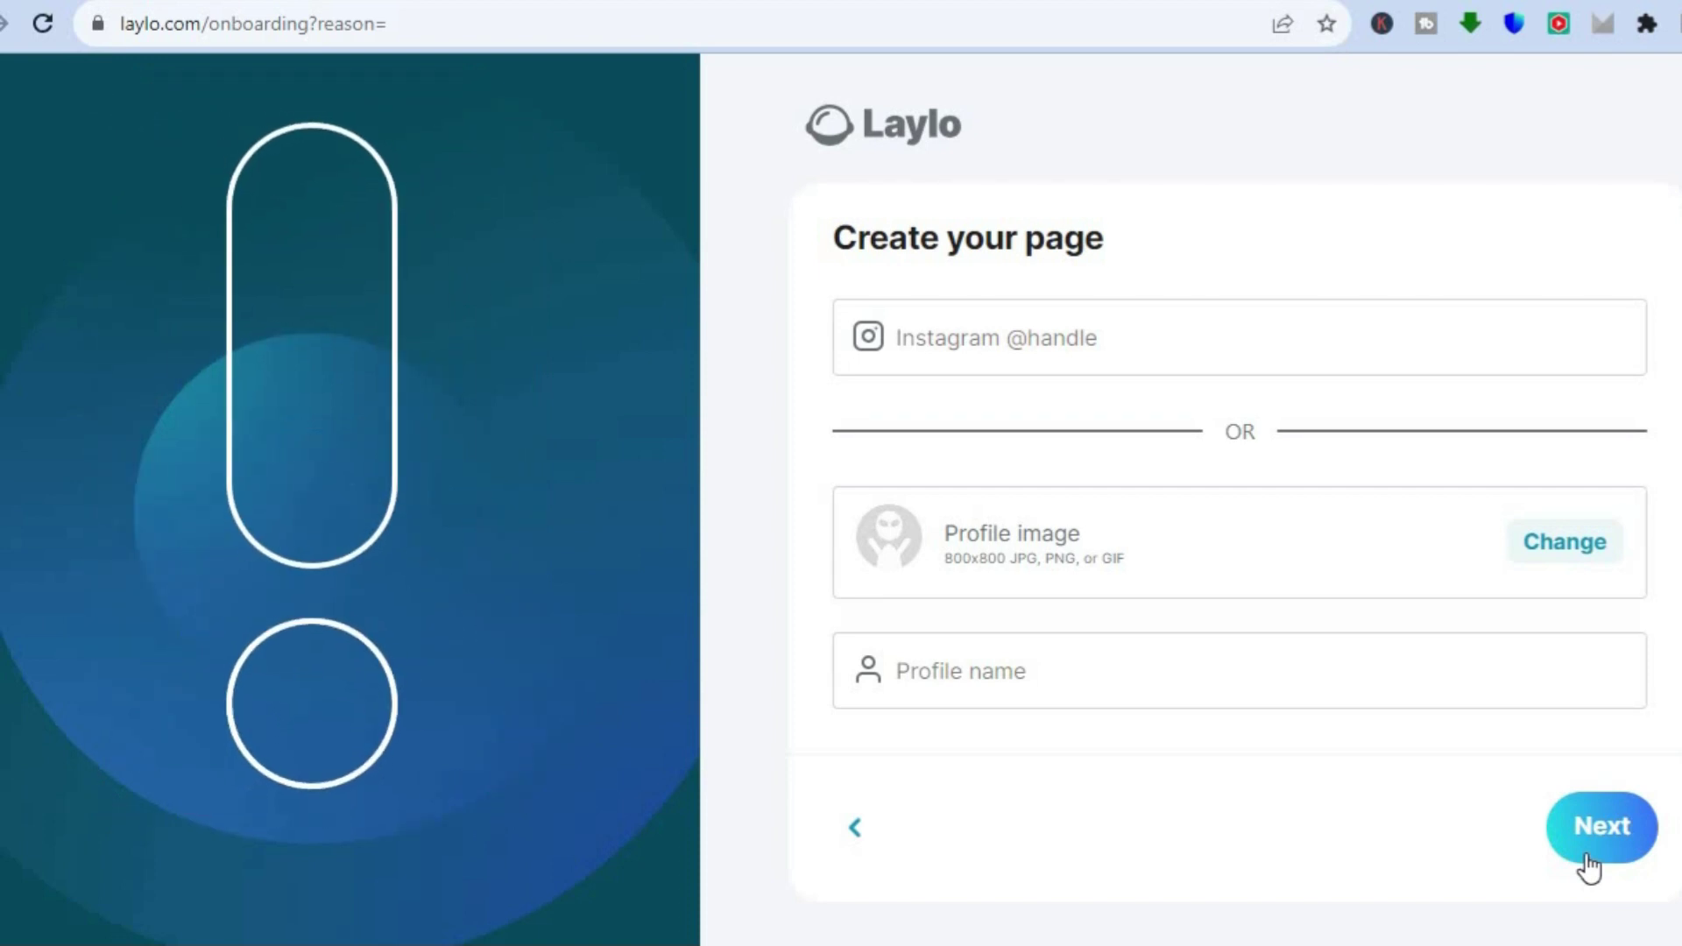
# Step: Enter 'Simple Answers' as the profile name and submit the profile details
pyautogui.click(1023, 340)
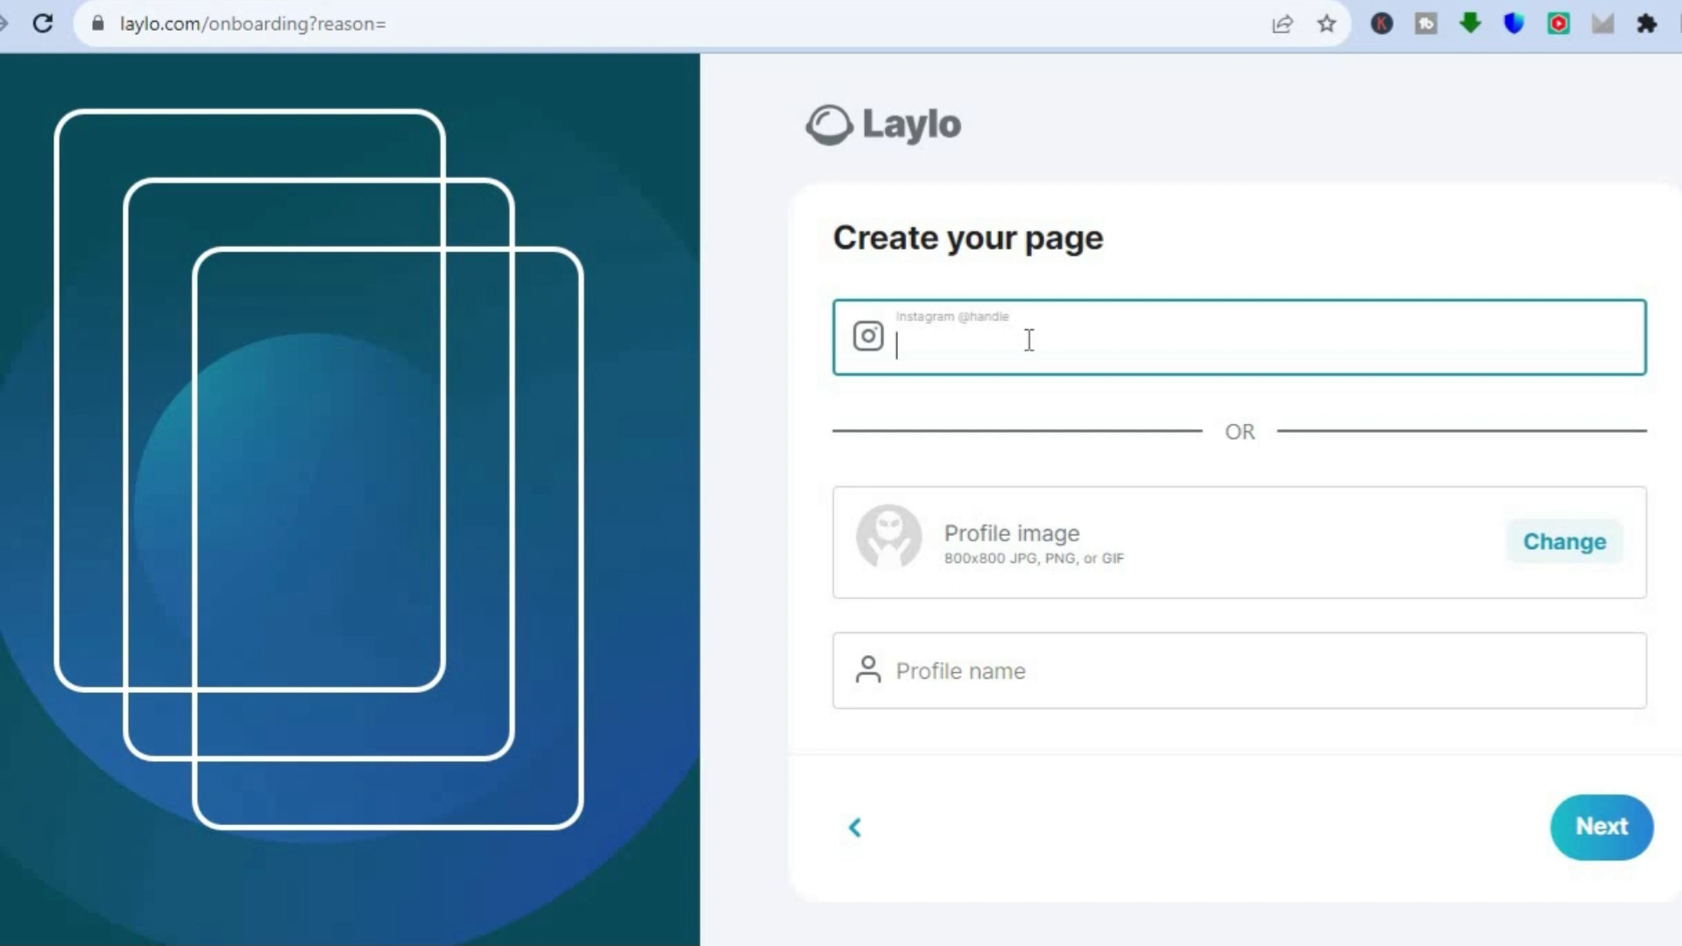
pyautogui.scroll(-1, 1049, 561)
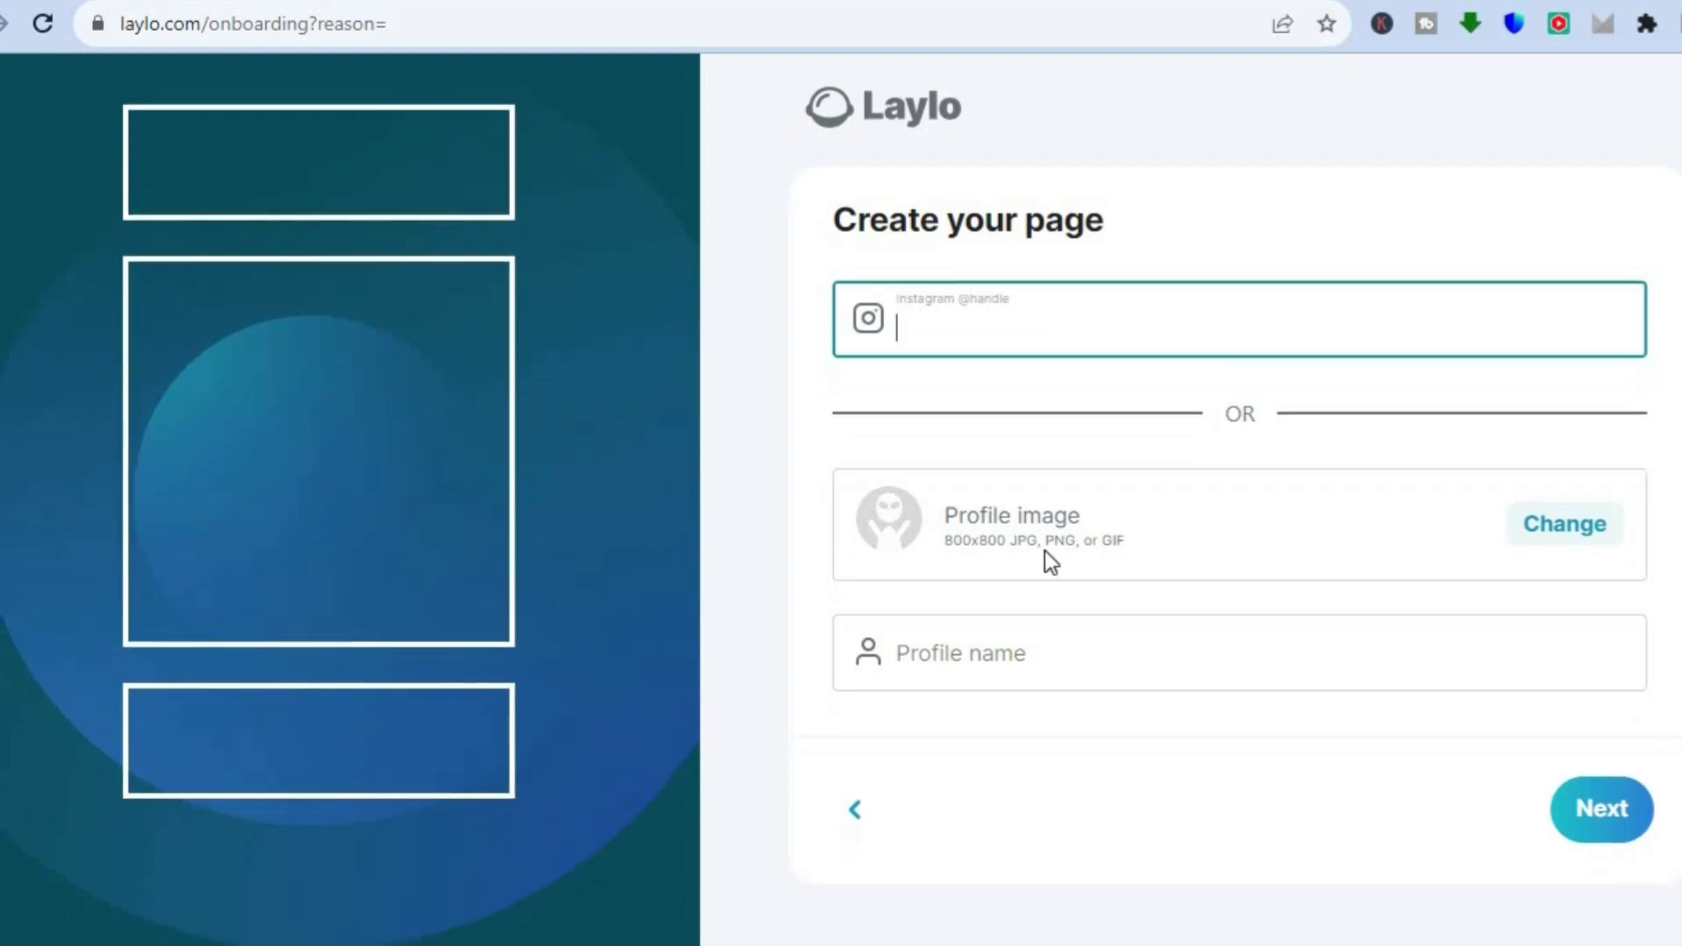
pyautogui.click(987, 662)
pyautogui.write('Simple ')
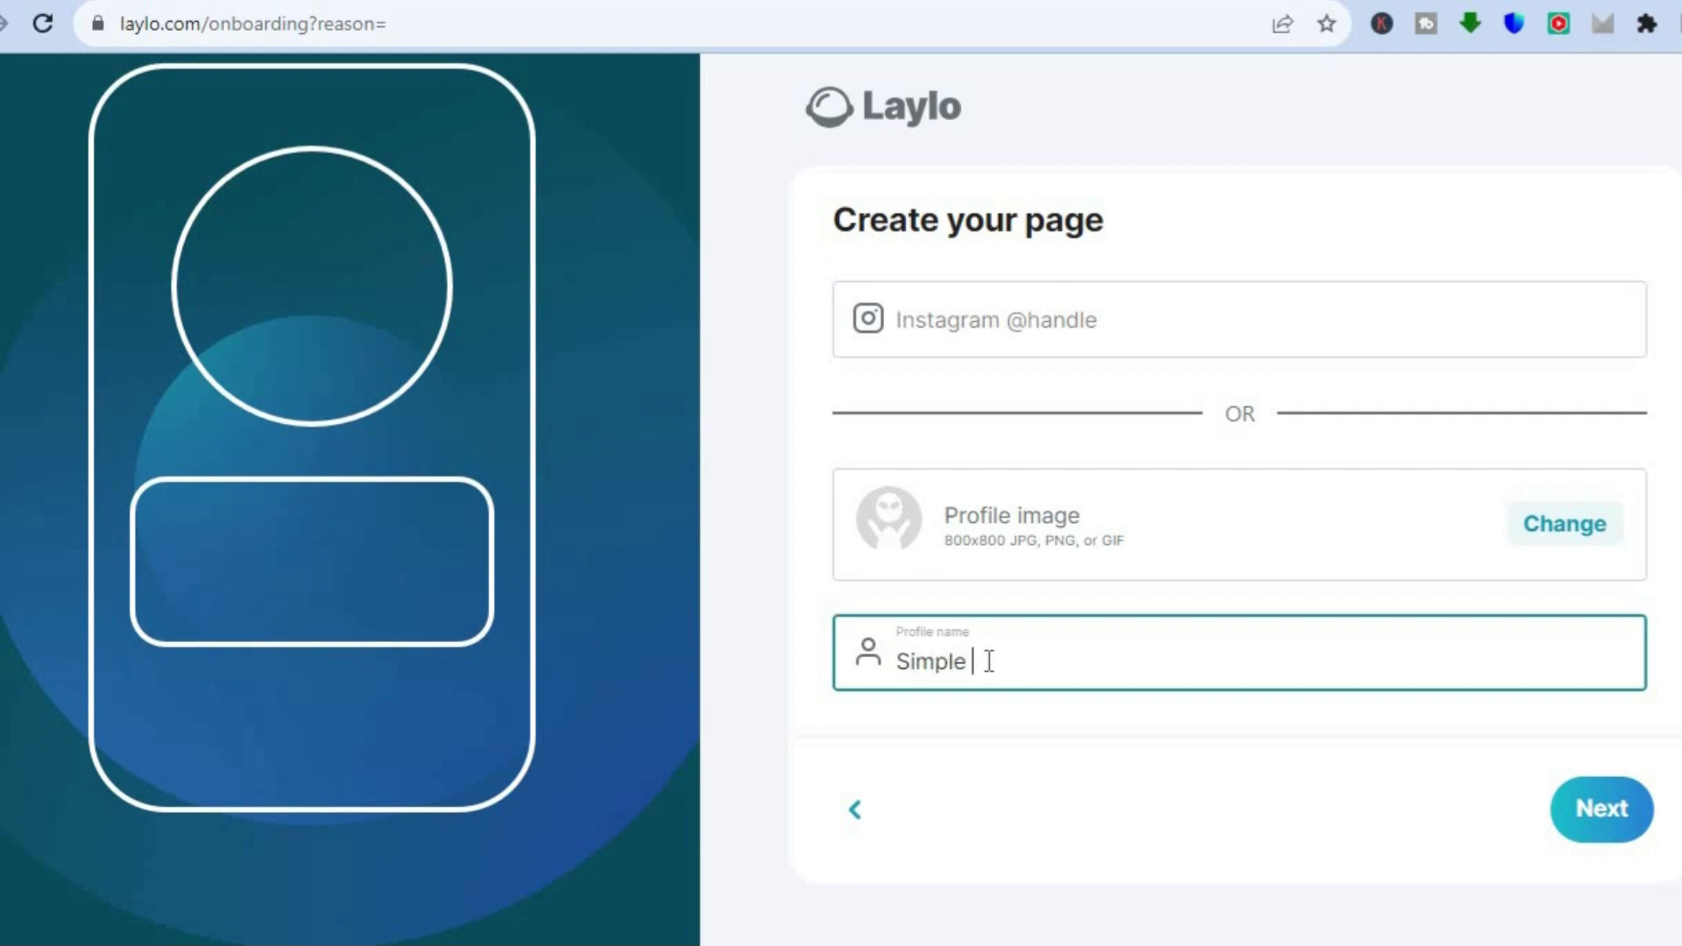
pyautogui.write('Answers')
pyautogui.click(1614, 843)
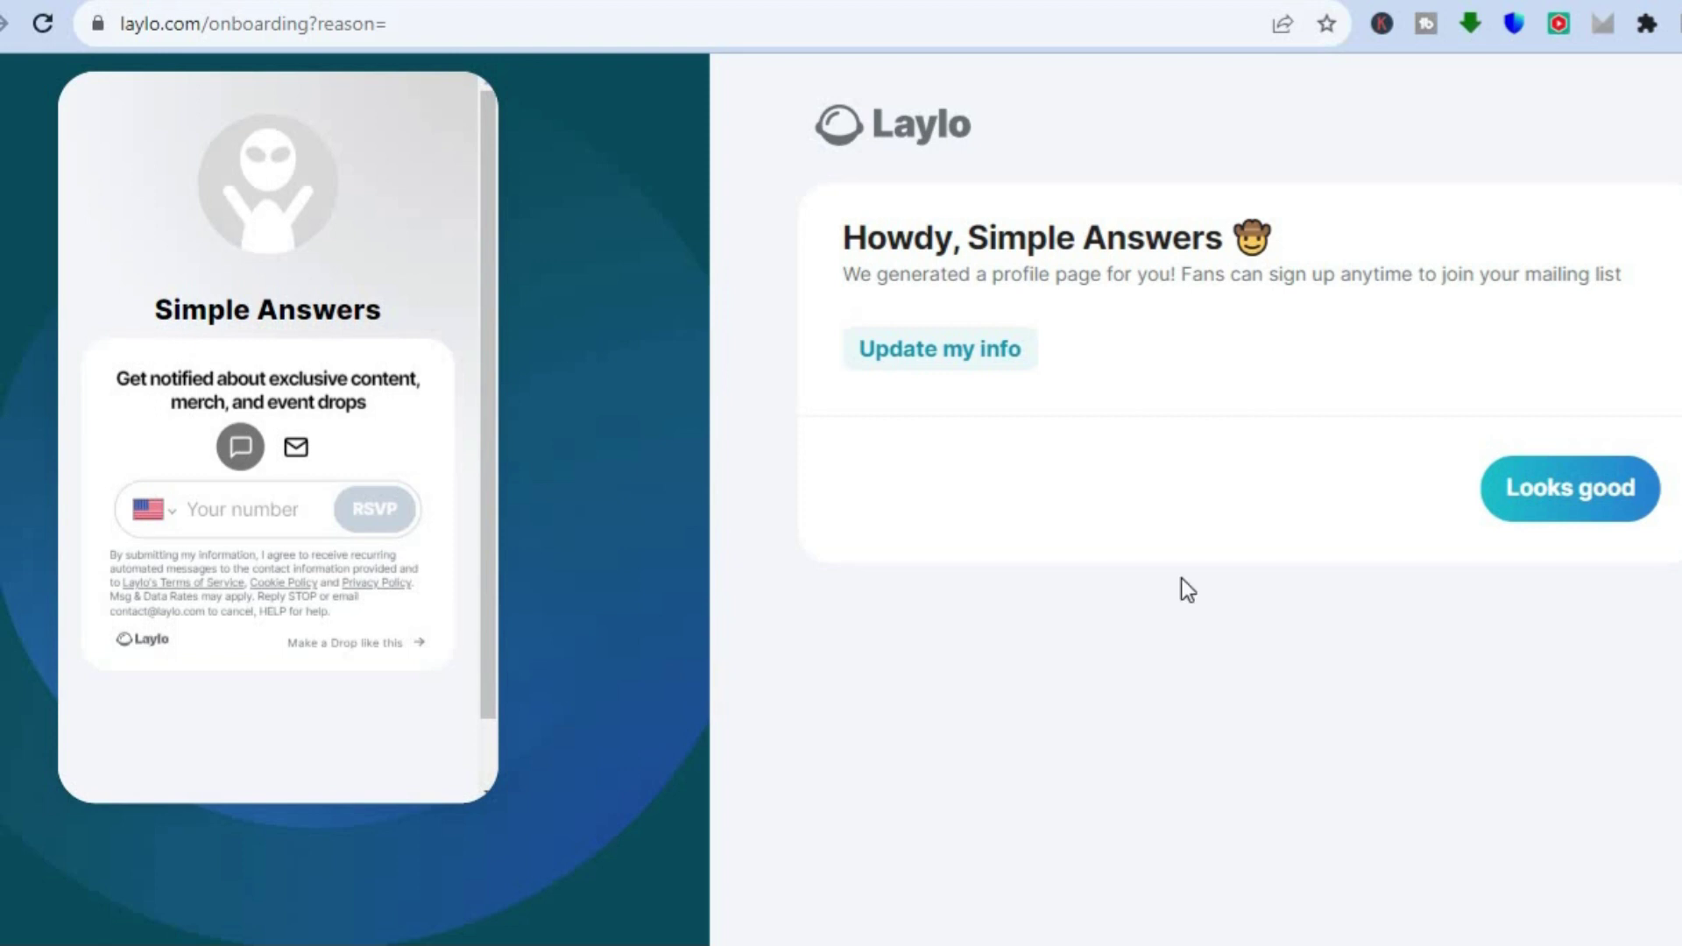
# Step: Accept the generated Simple Answers page and skip the $15/mo Pro offer
pyautogui.click(1585, 498)
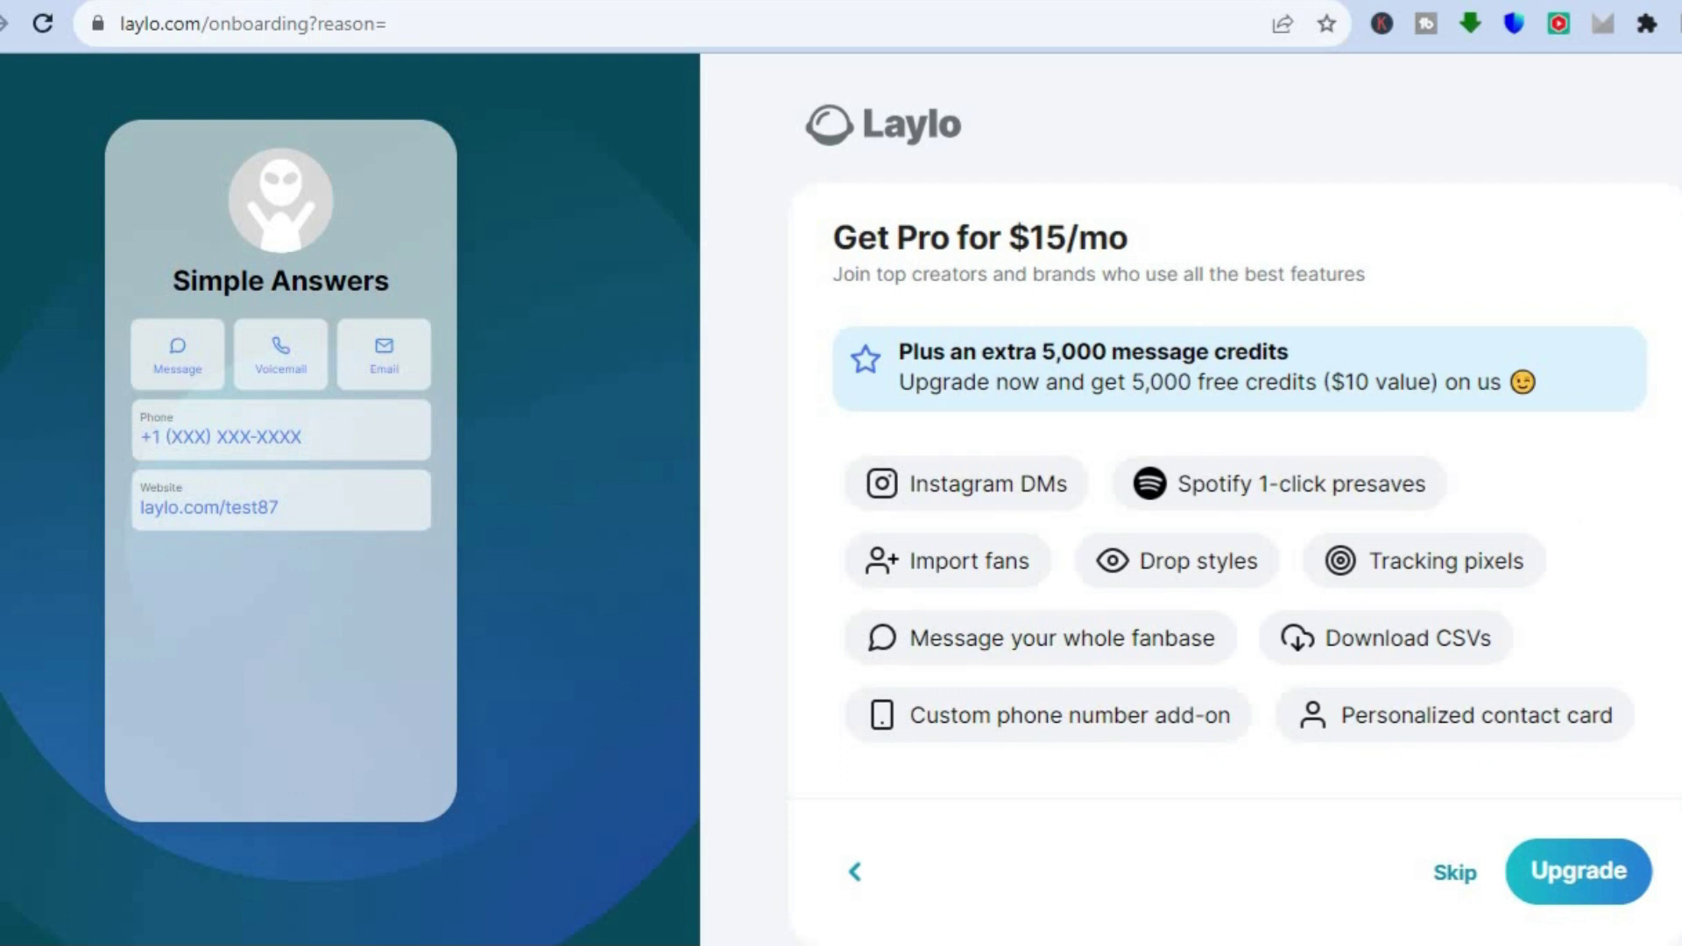
pyautogui.scroll(-1, 1191, 499)
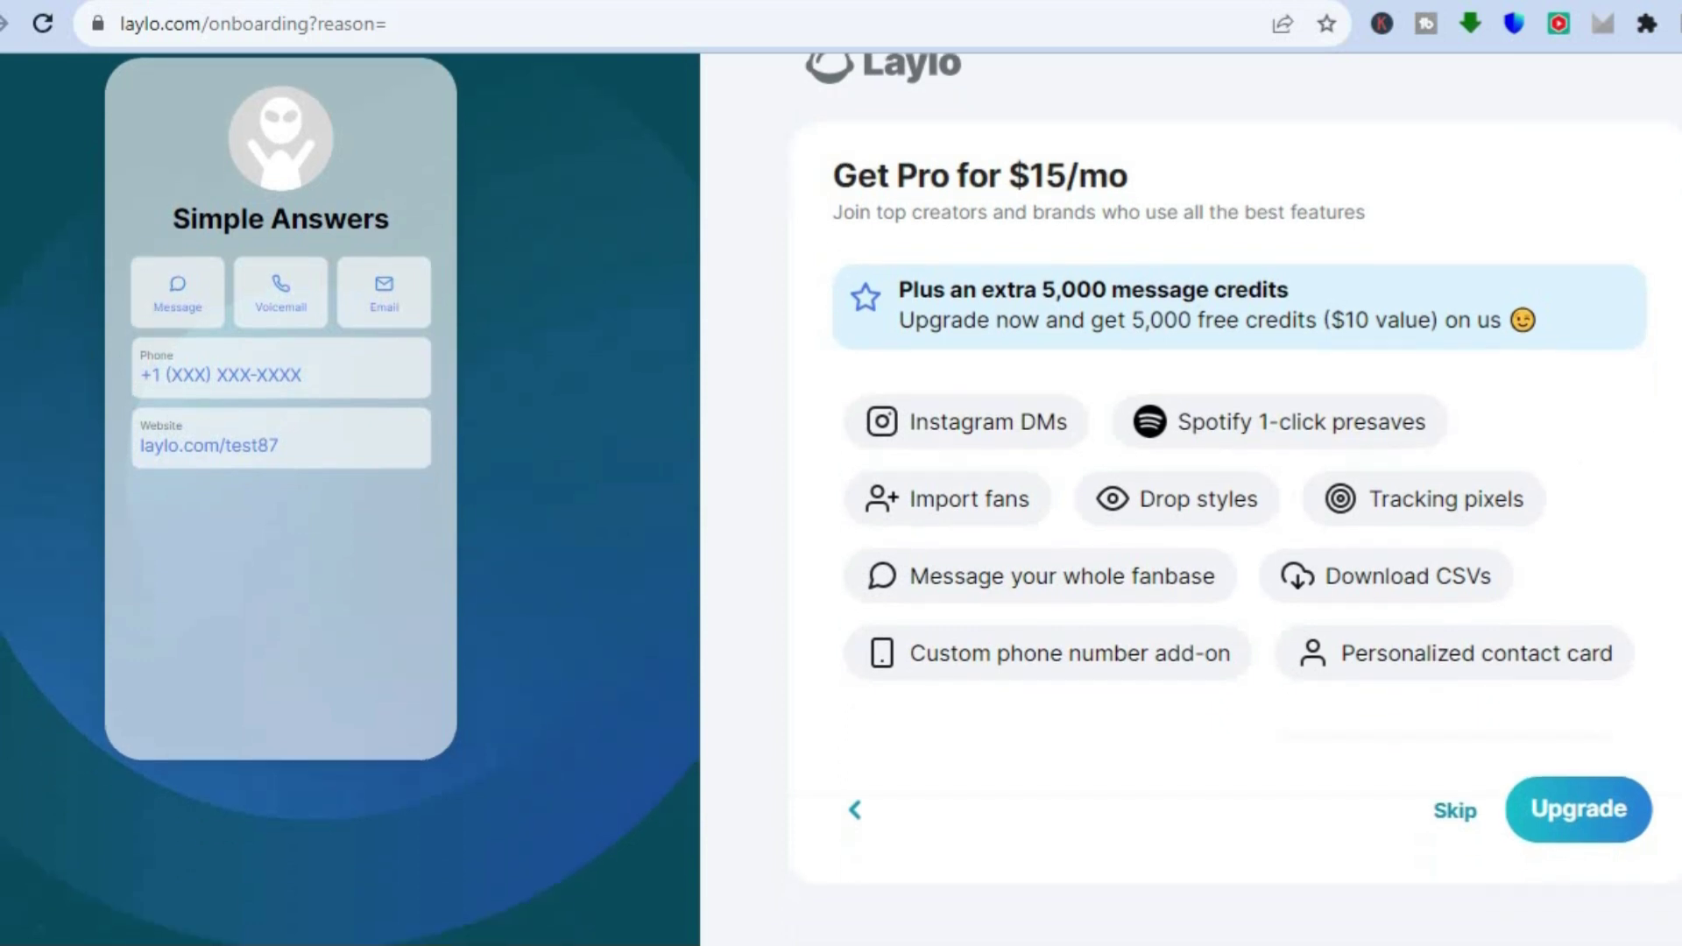
pyautogui.click(1451, 815)
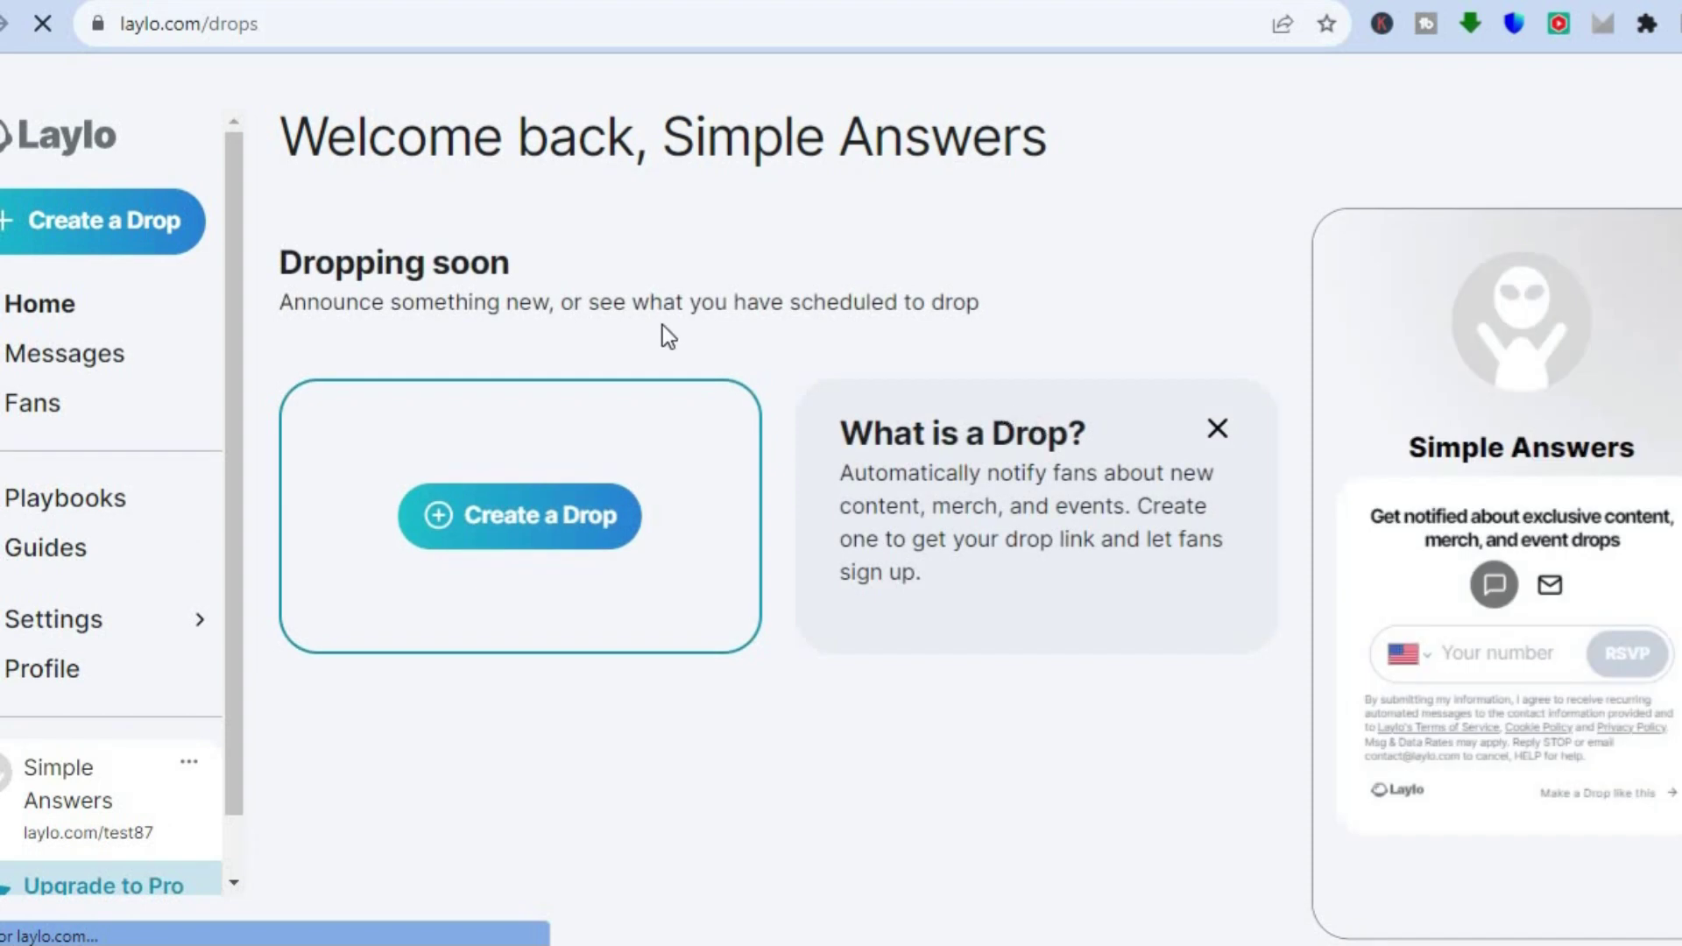
# Step: Start a new drop and begin adding its cover image
pyautogui.click(479, 510)
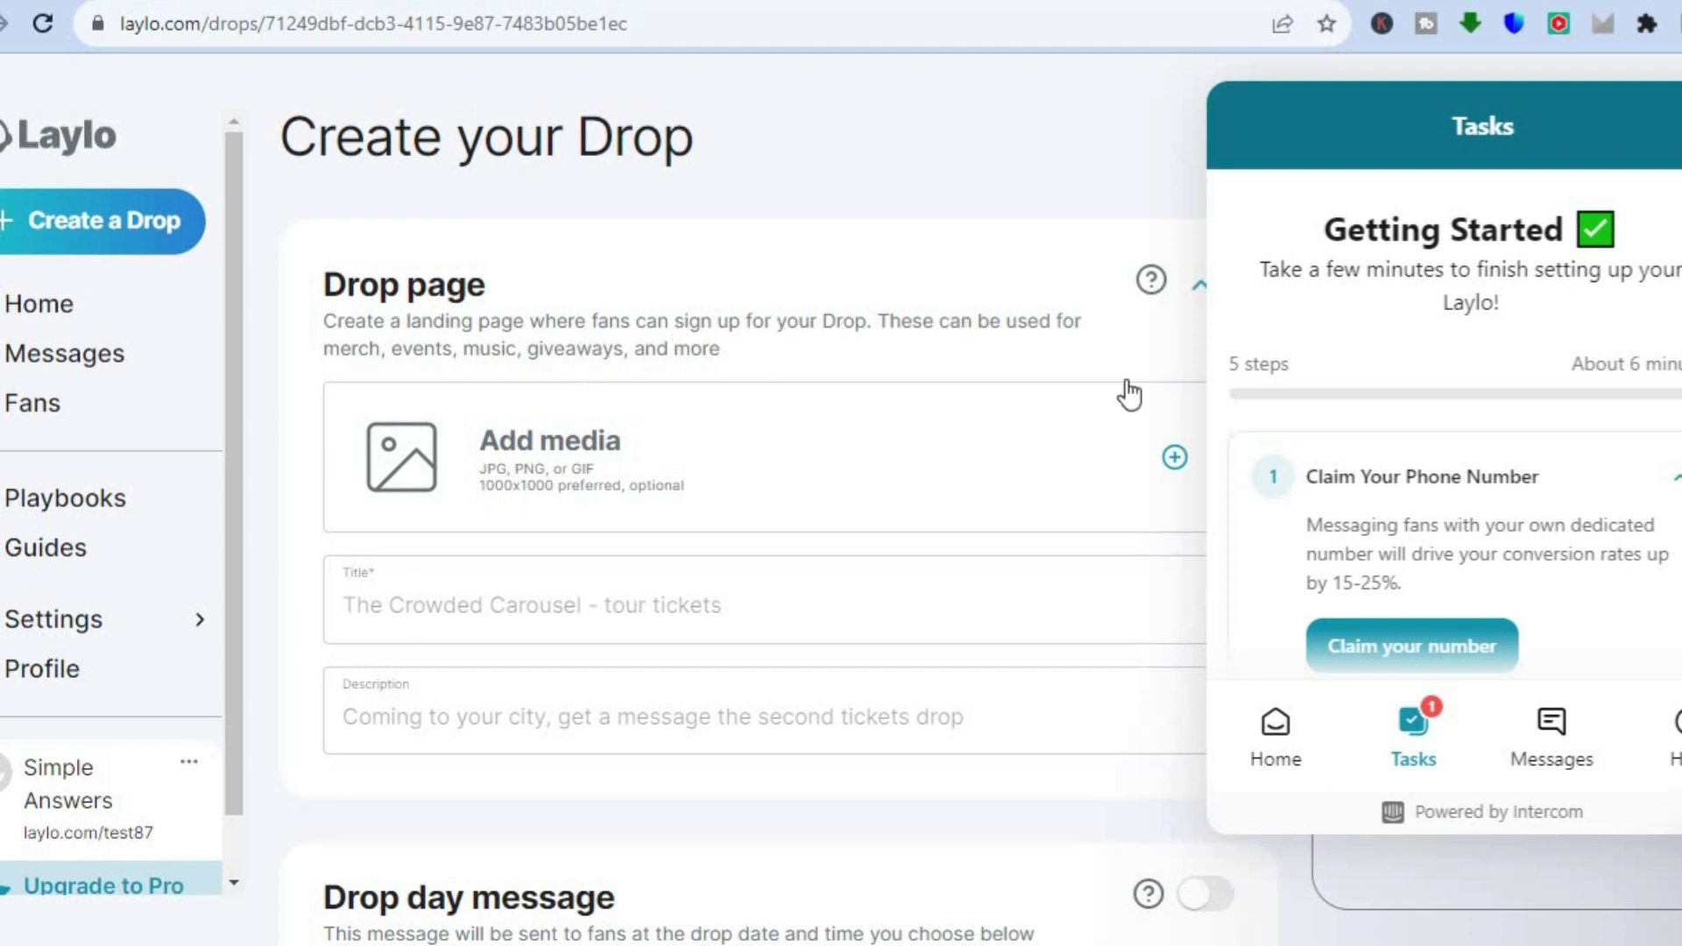
pyautogui.click(1174, 458)
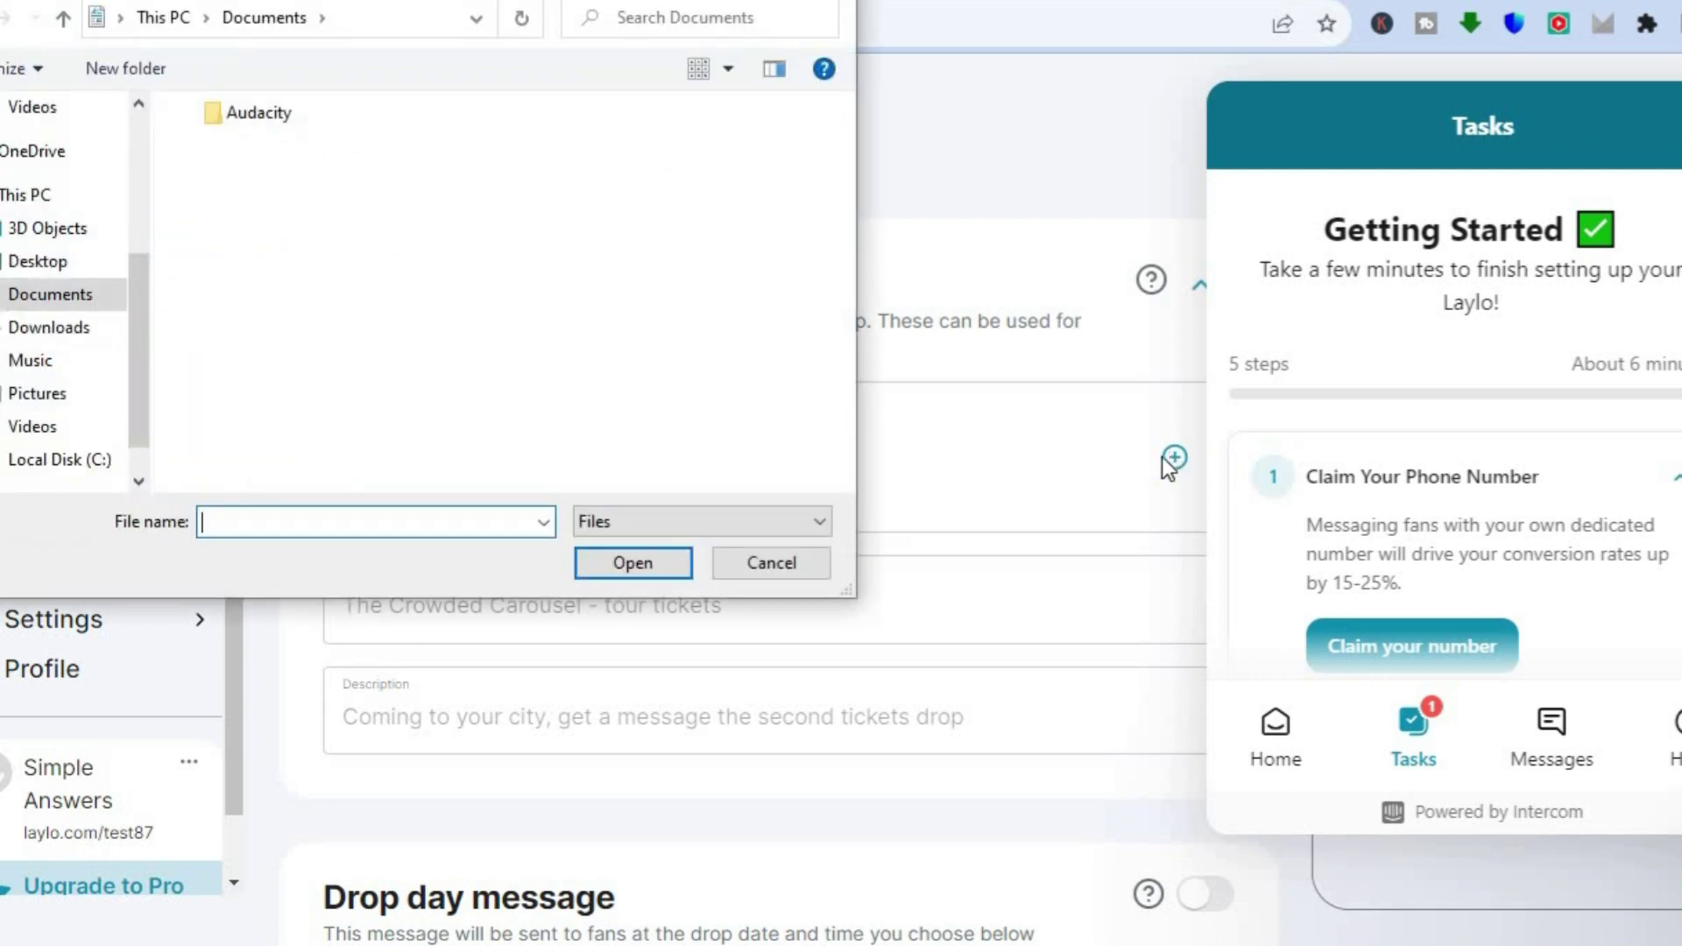
# Step: Upload the 4:01 PM image from Downloads as the drop cover and confirm its crop
pyautogui.click(41, 331)
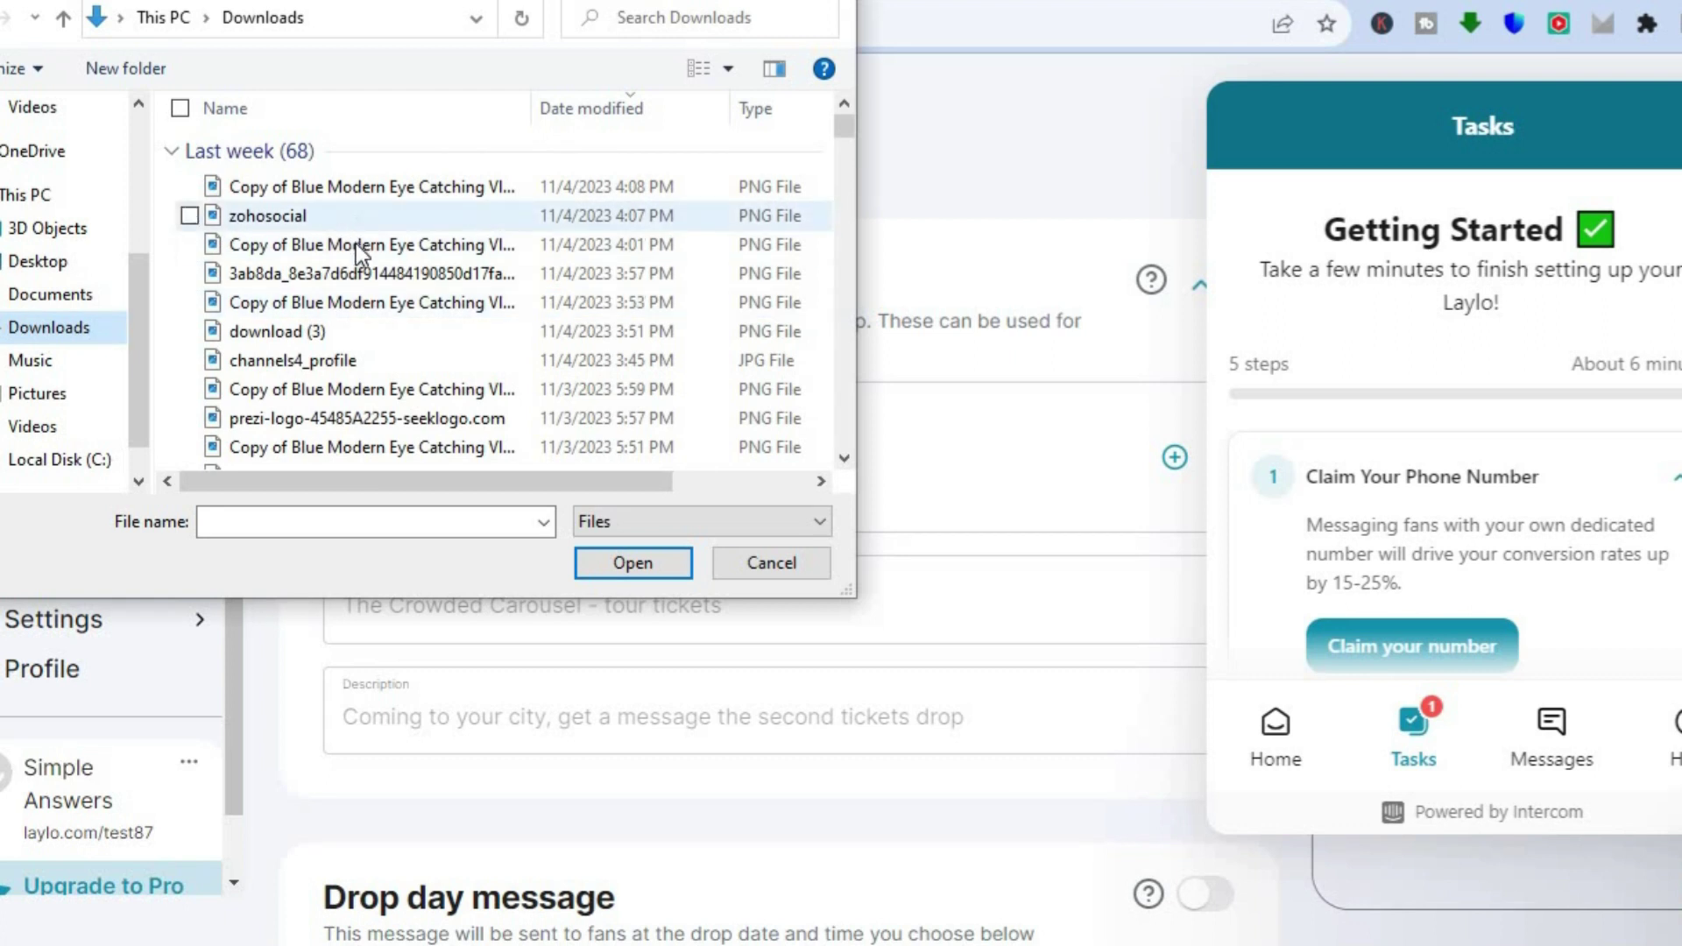
pyautogui.click(356, 244)
pyautogui.click(631, 563)
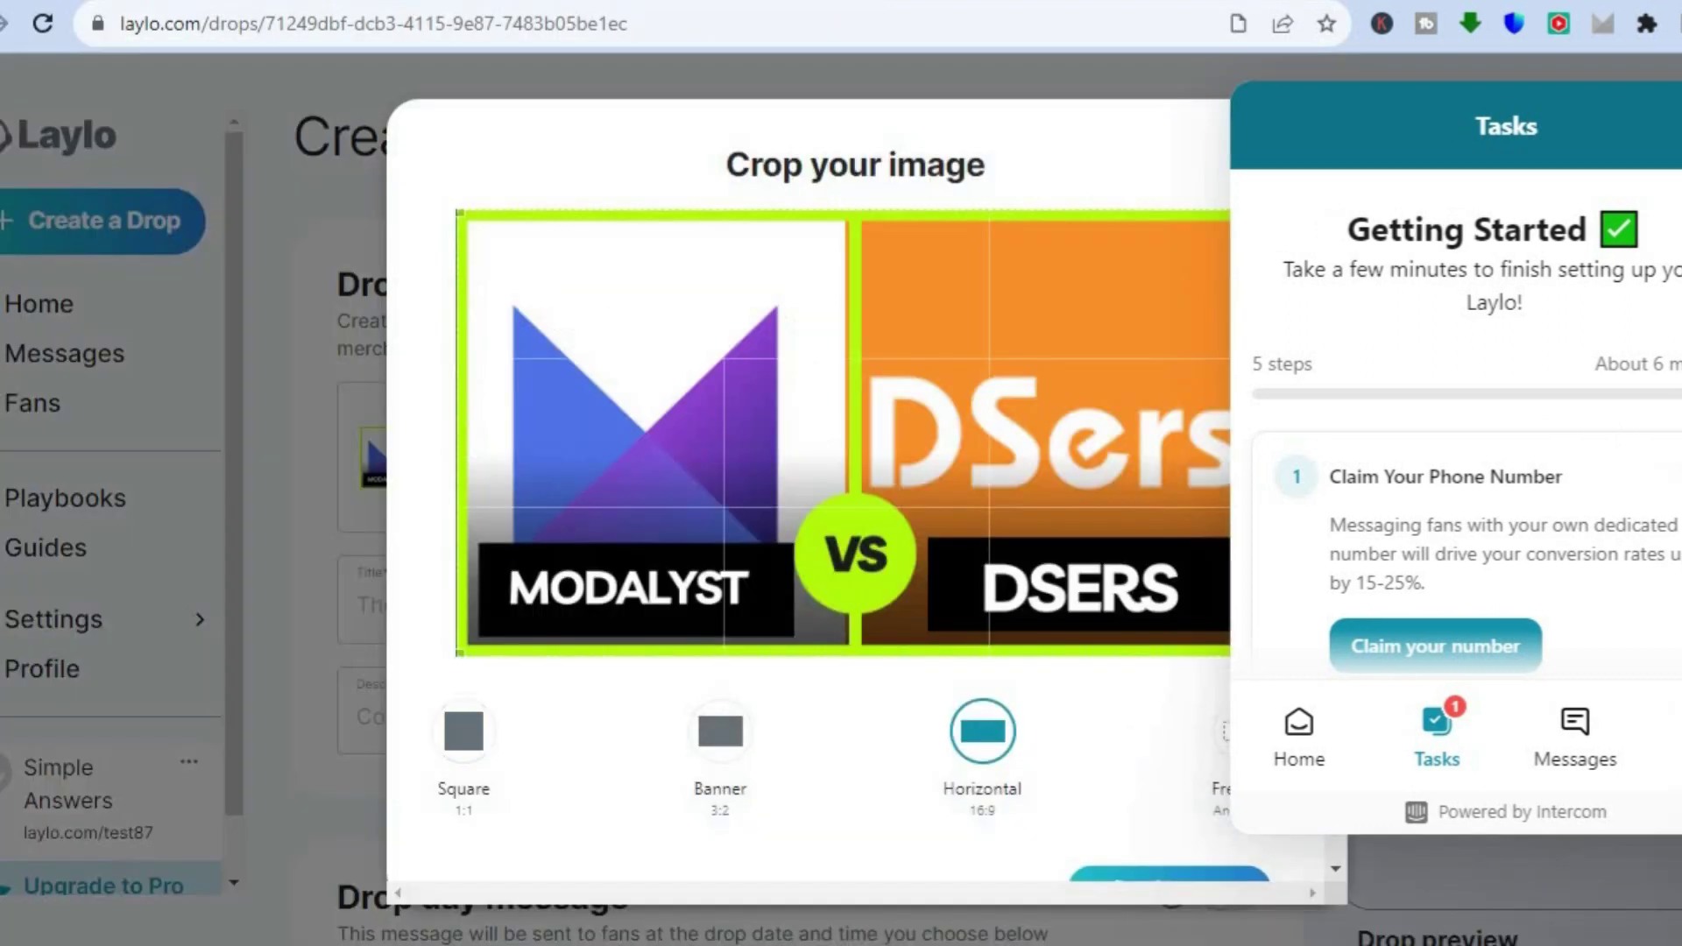
pyautogui.click(1132, 880)
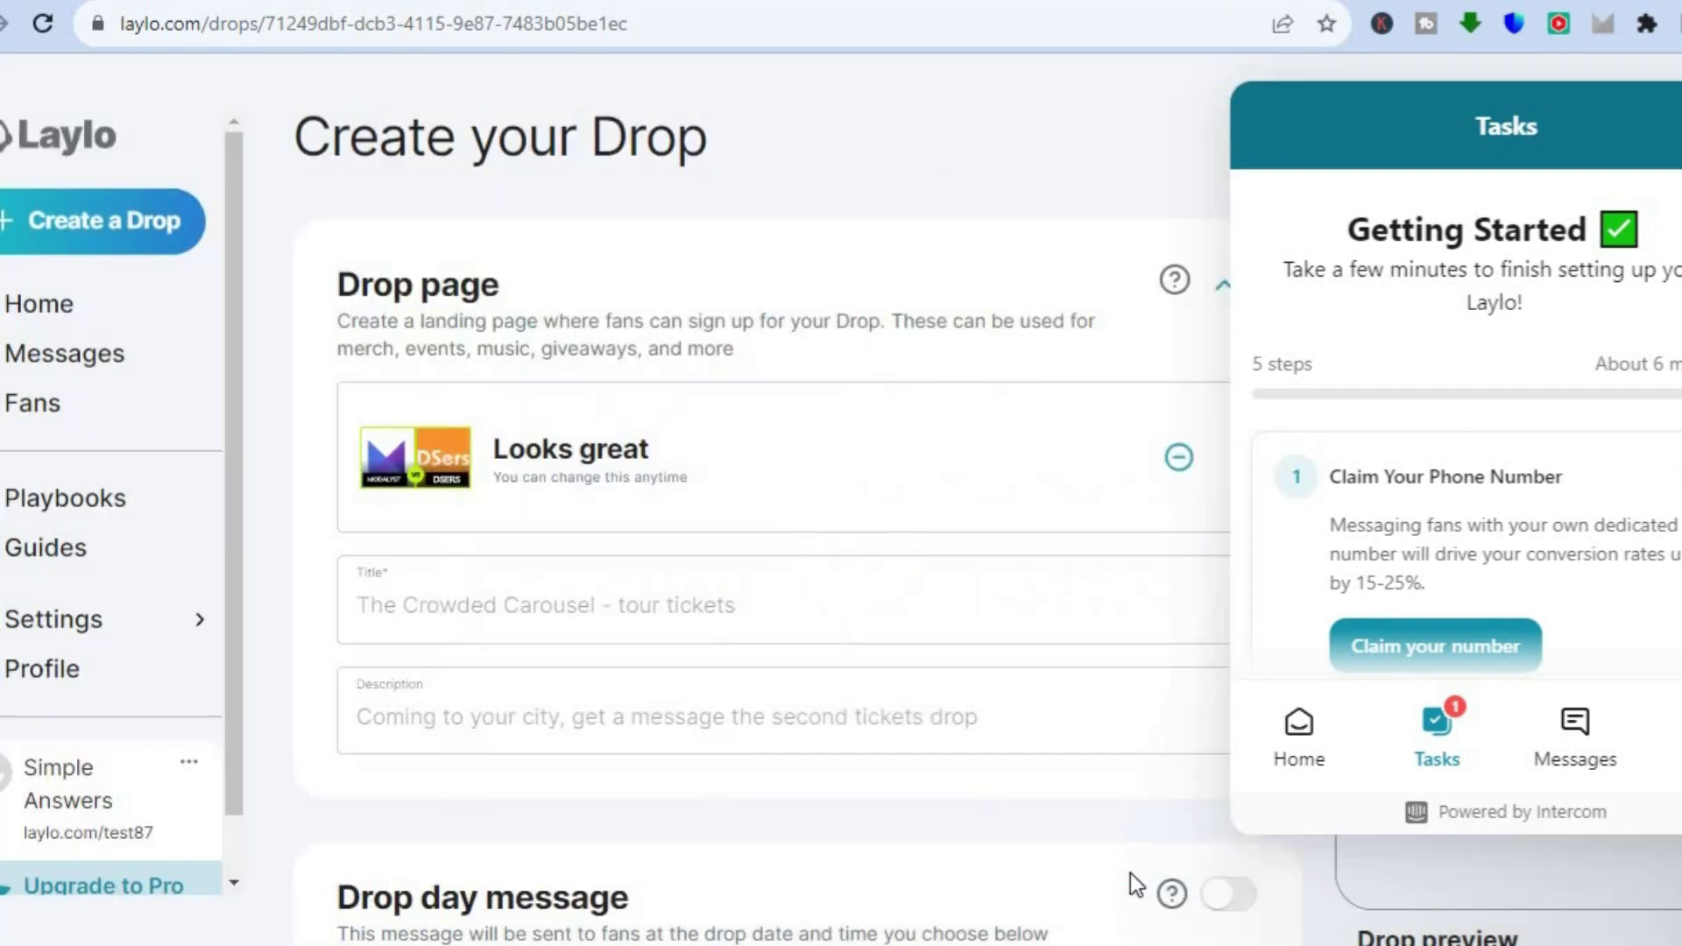
# Step: Title the drop 'test', review the form, then remove the cover image
pyautogui.click(610, 603)
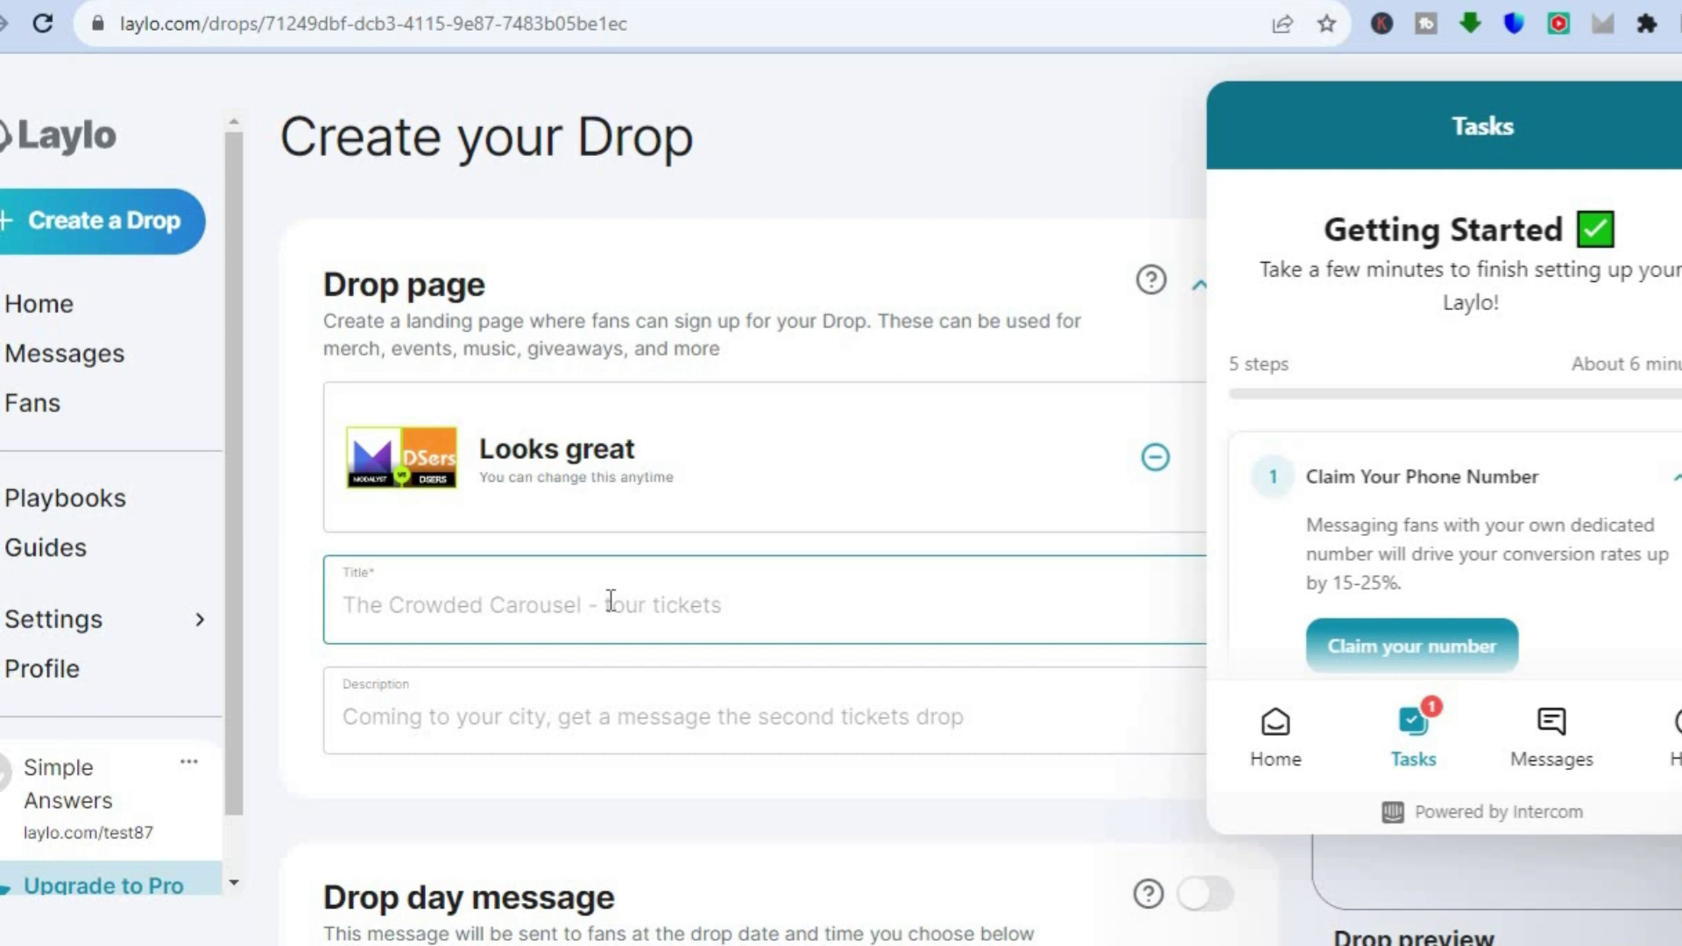
pyautogui.write('test')
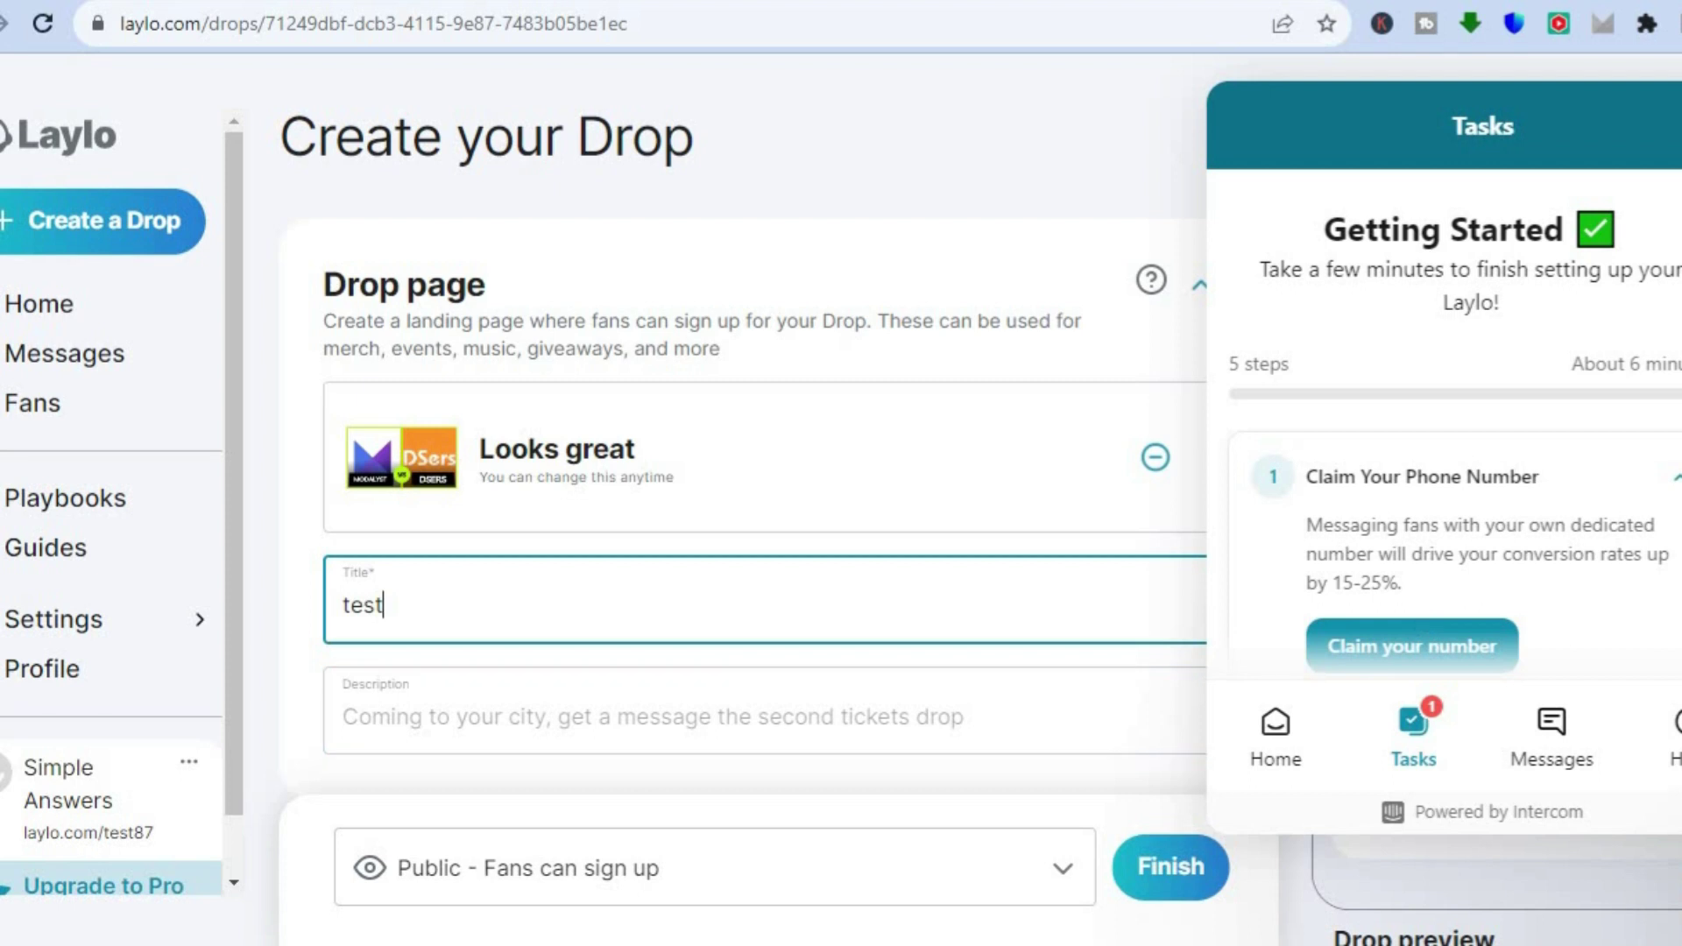
pyautogui.scroll(-5, 1445, 525)
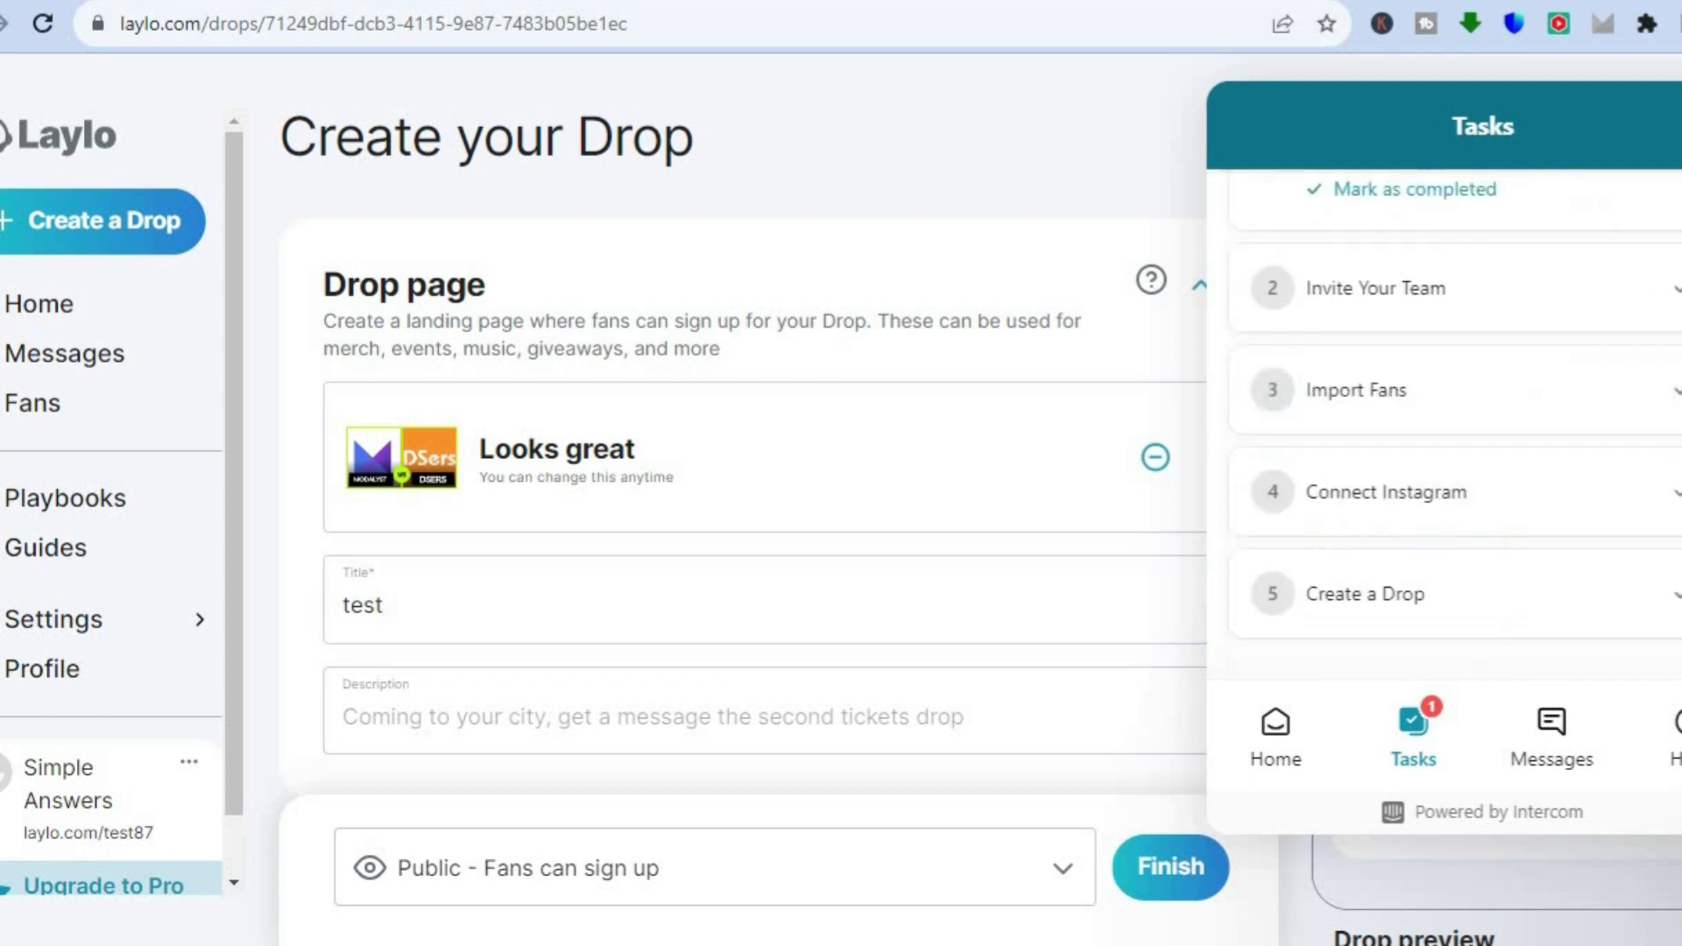
pyautogui.click(1567, 795)
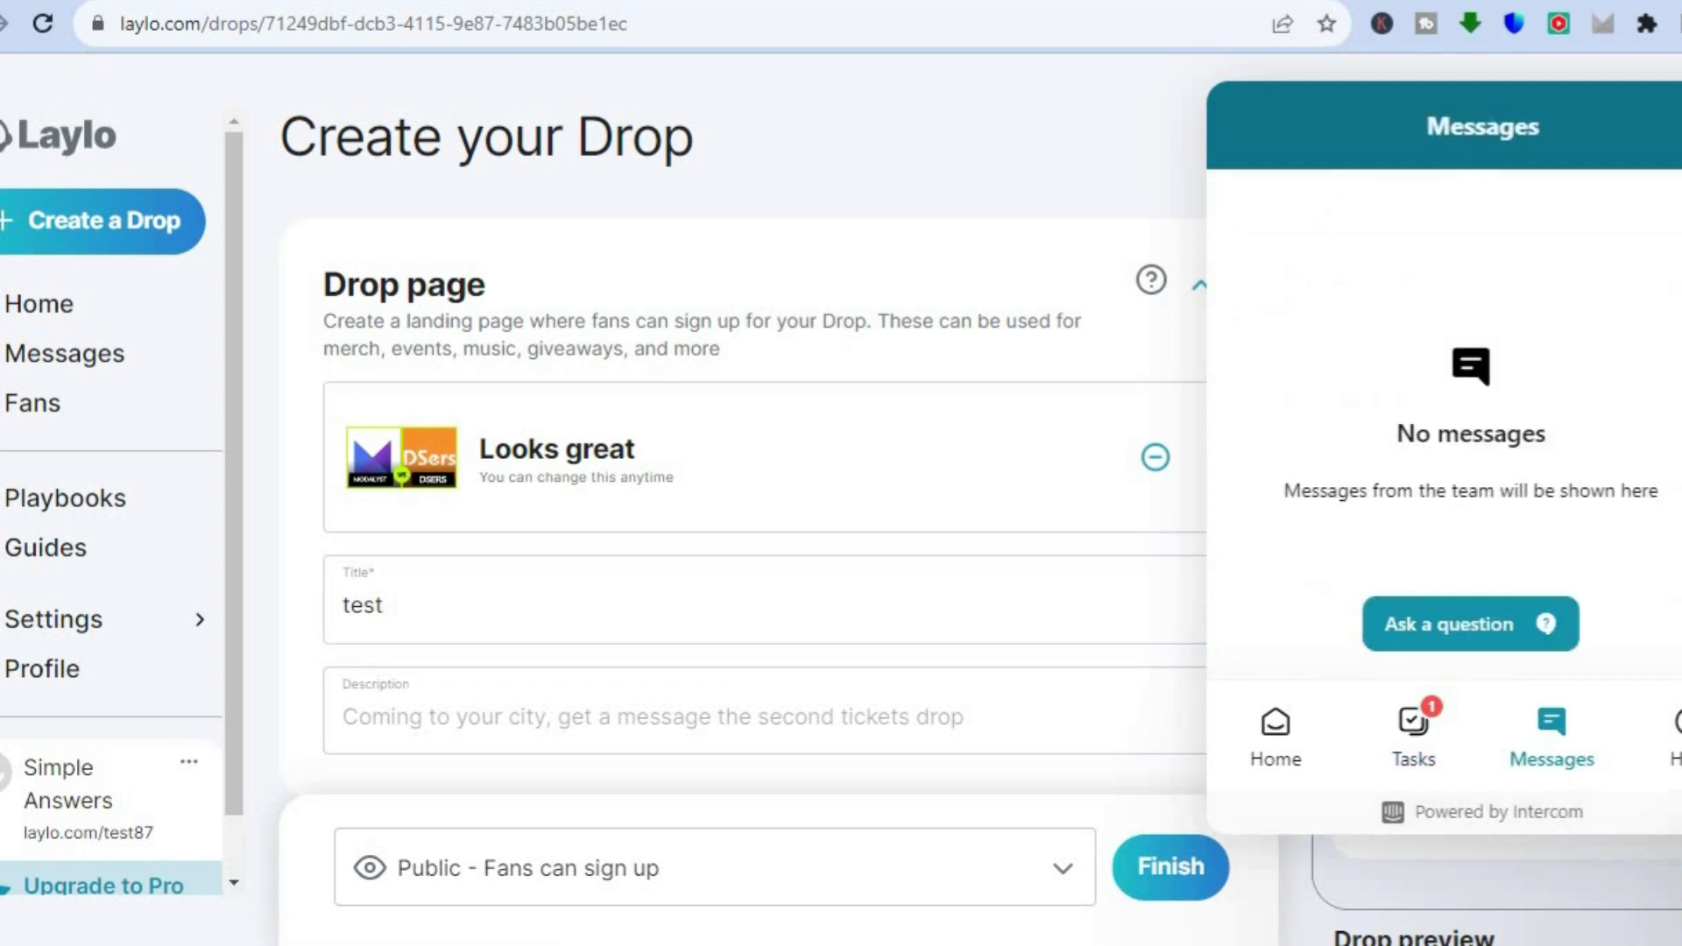
pyautogui.scroll(-3, 701, 500)
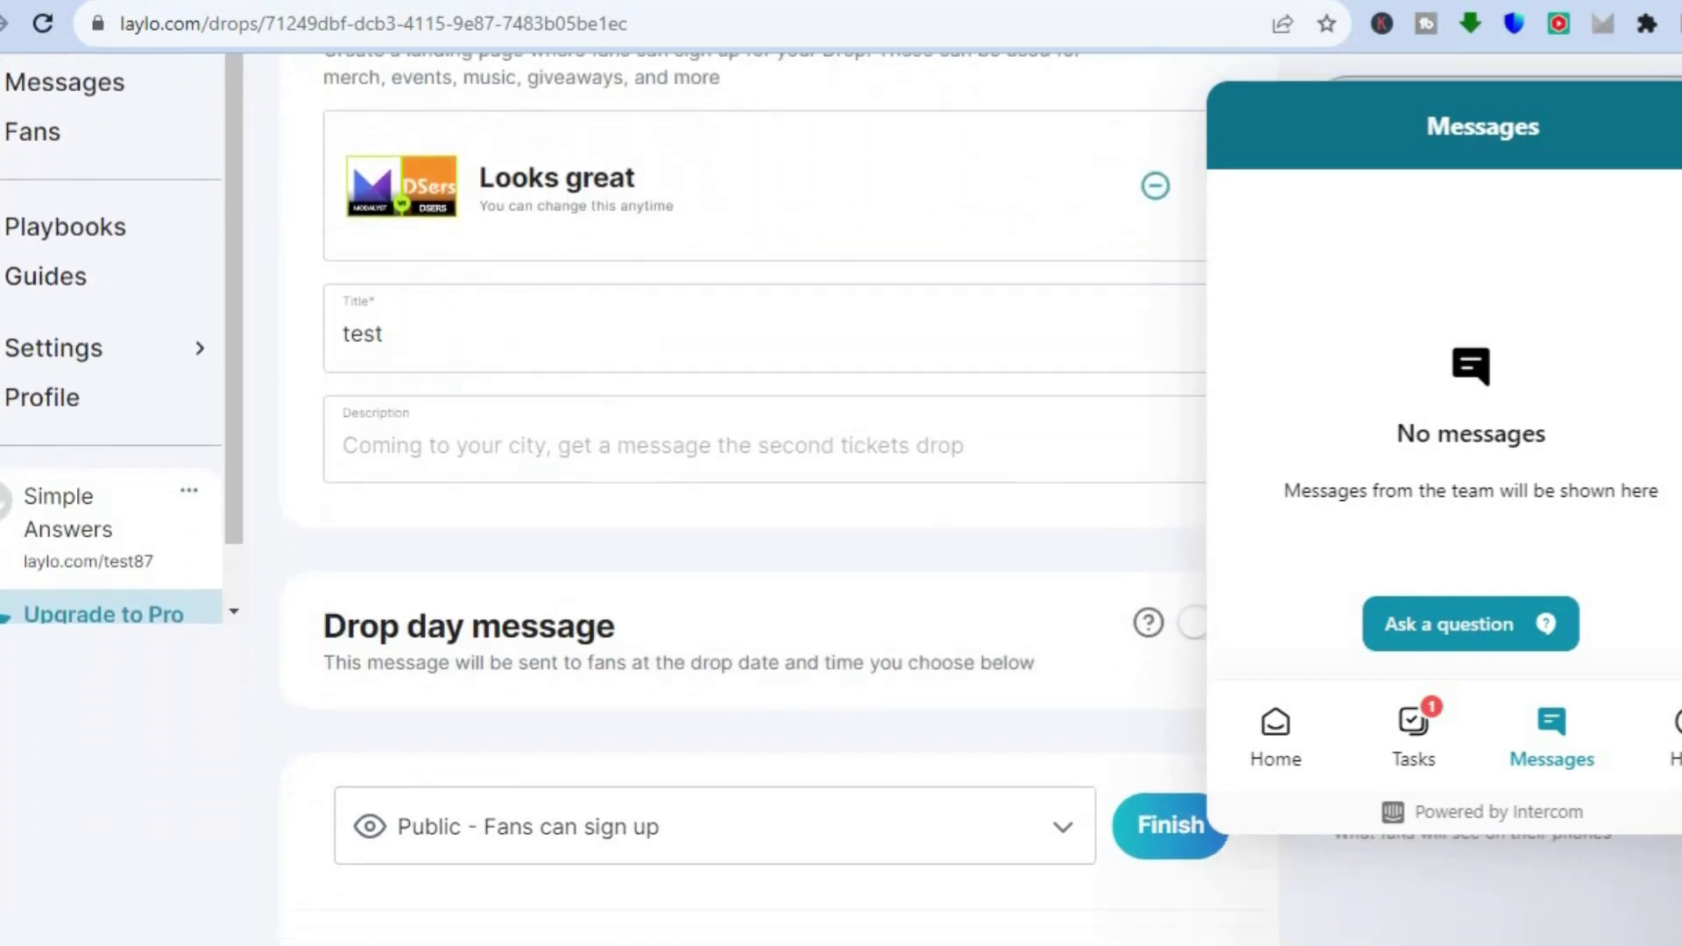
pyautogui.scroll(-1, 613, 500)
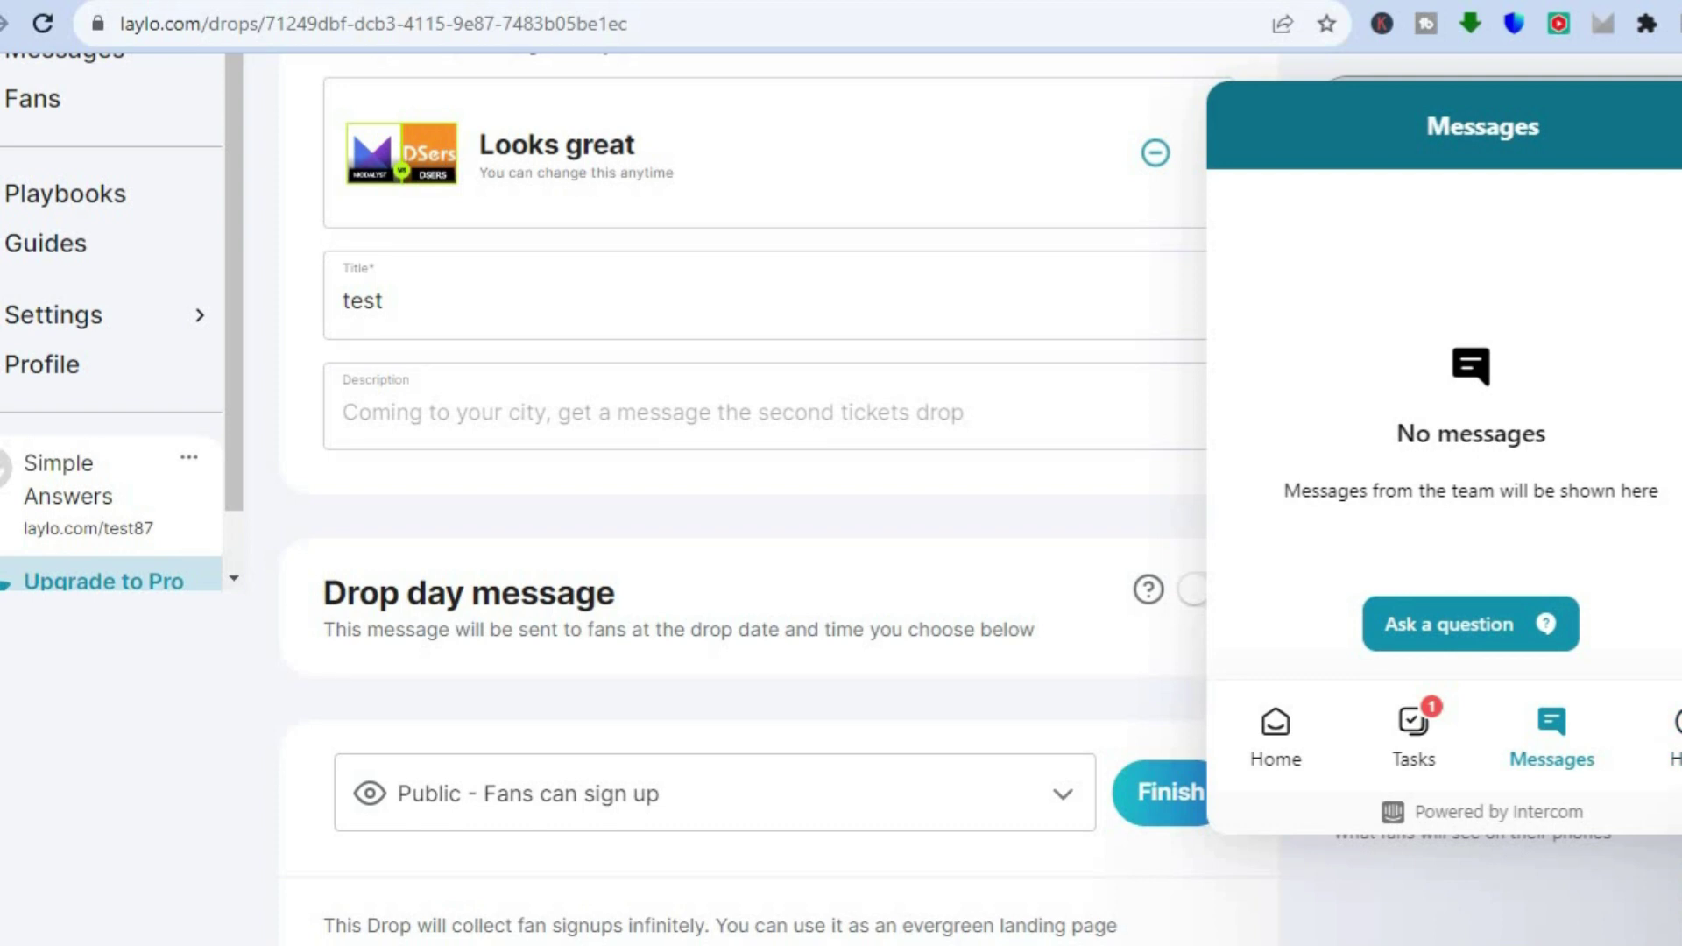
pyautogui.scroll(3, 1154, 464)
pyautogui.click(1154, 459)
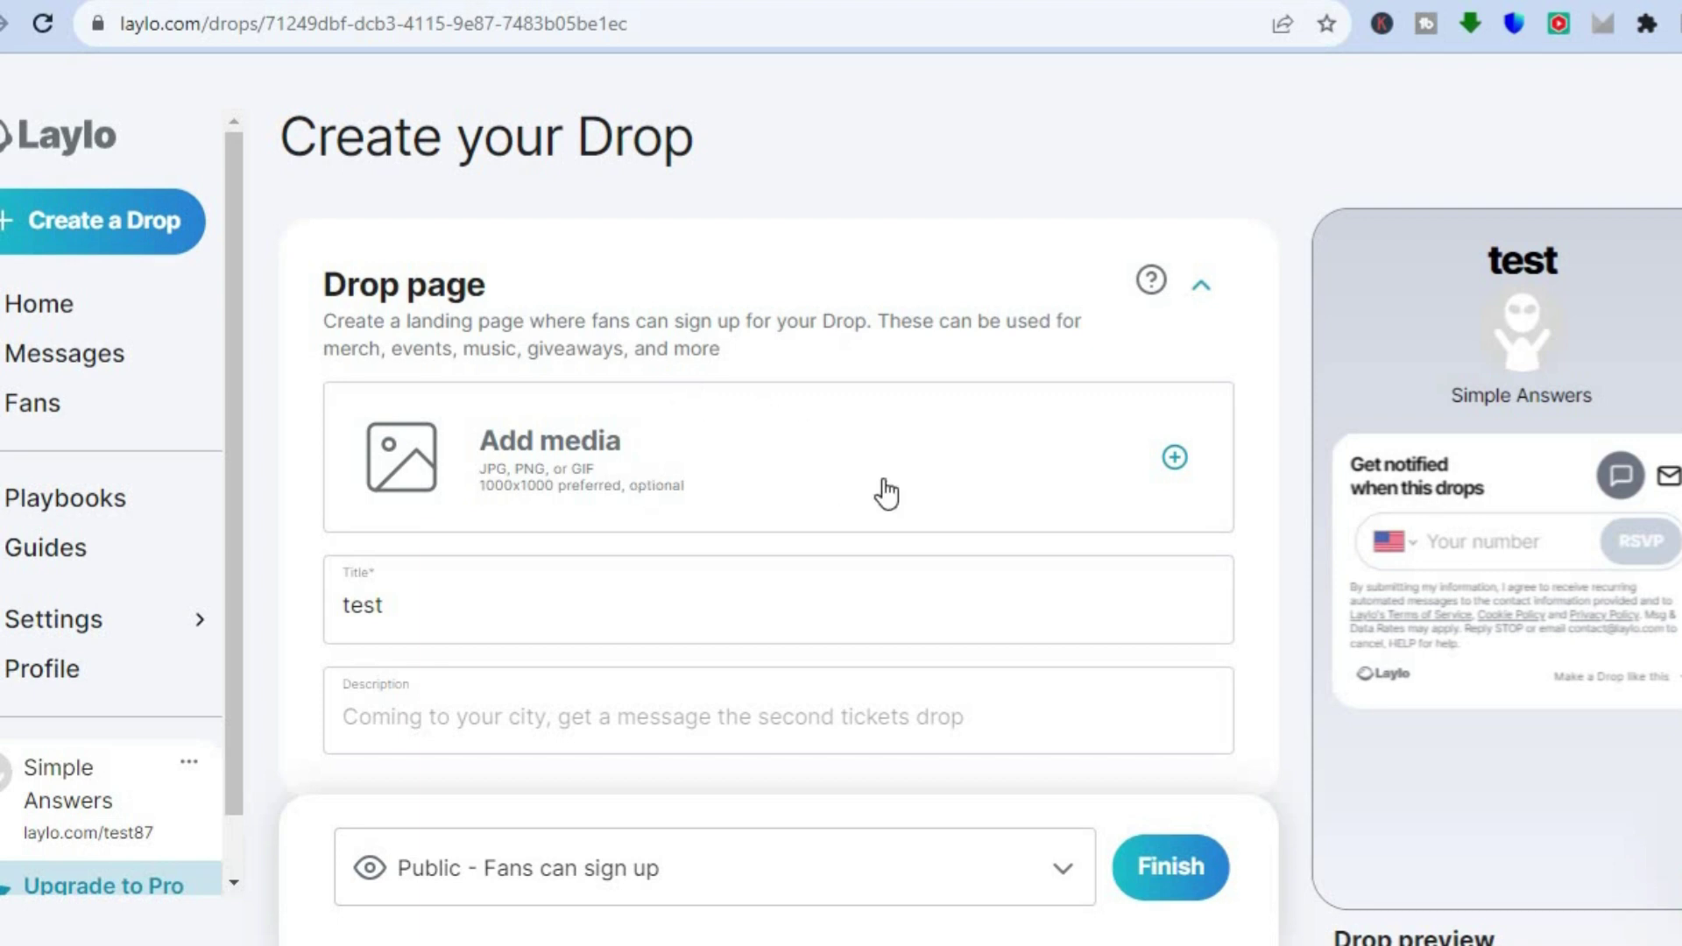
# Step: Set the DSers vs CJ Dropshipping PNG as the cover, cropped Horizontal 16:9
pyautogui.click(1167, 463)
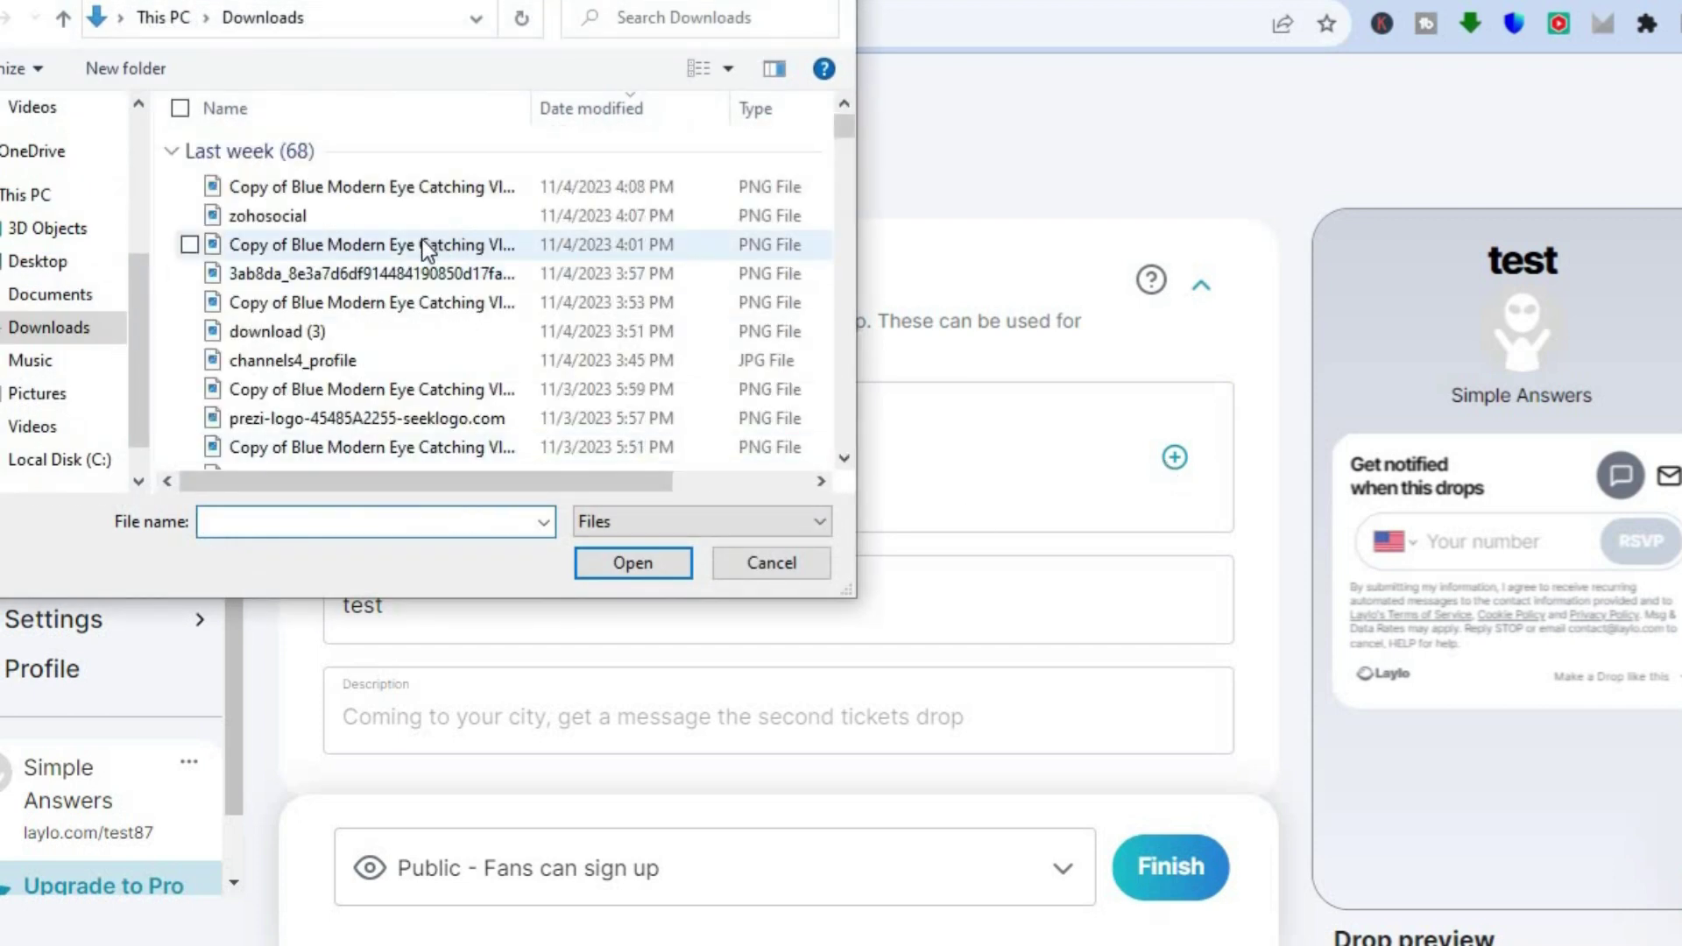
pyautogui.doubleClick(387, 292)
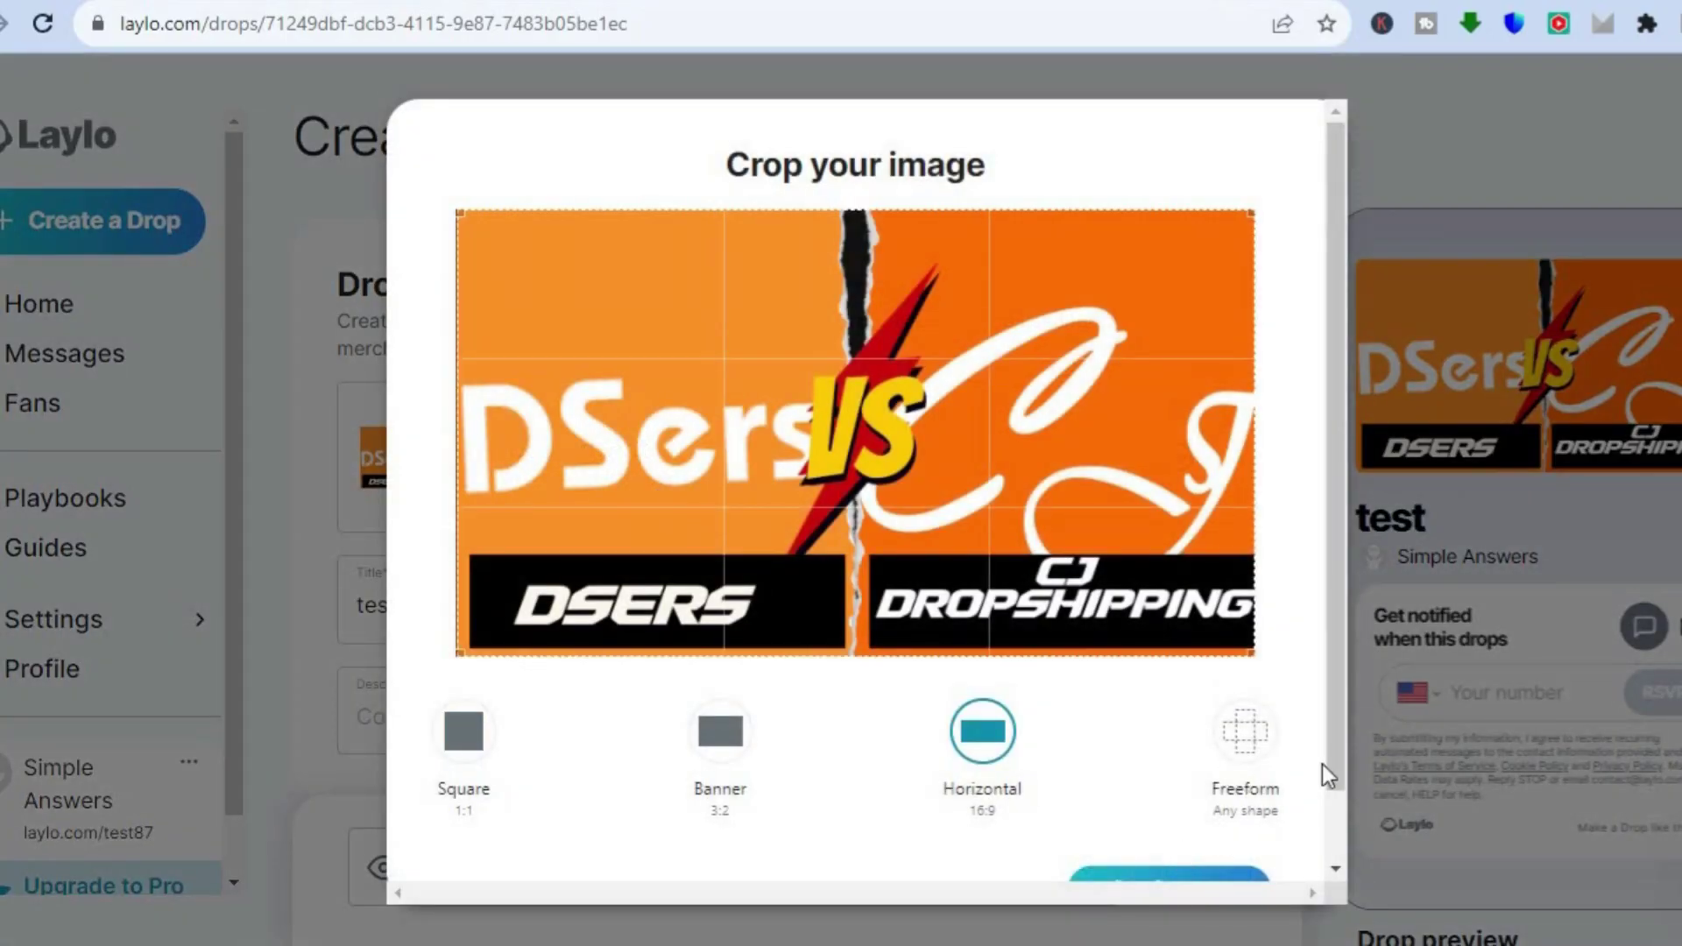
pyautogui.scroll(-1, 1331, 821)
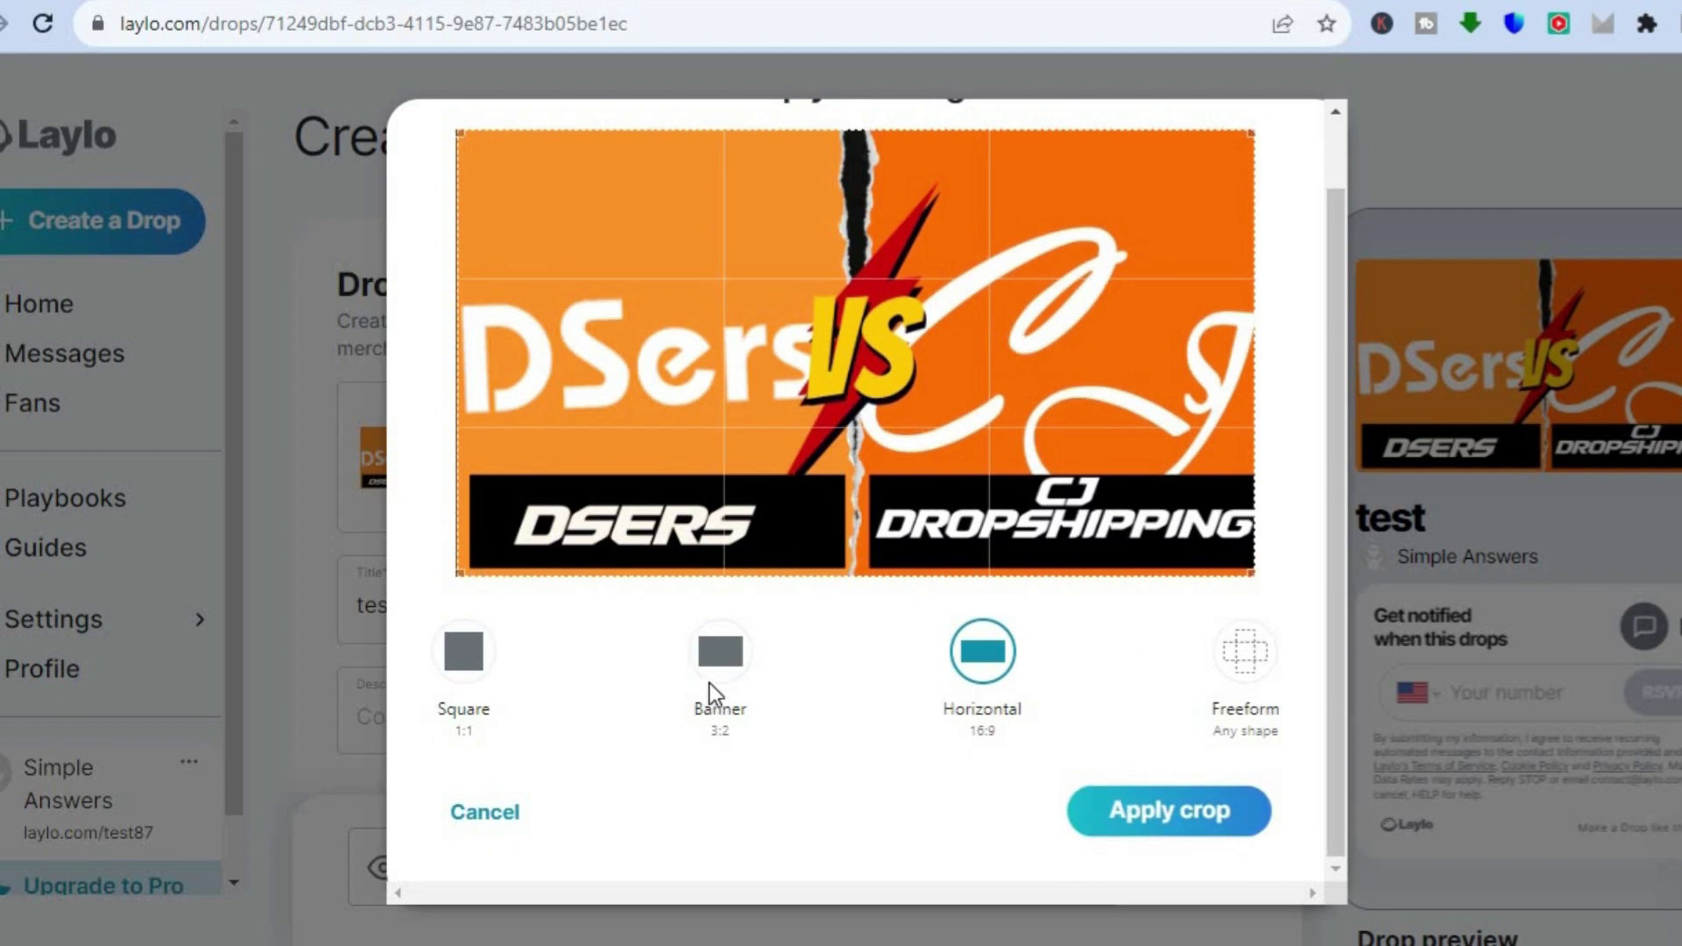
pyautogui.click(1170, 824)
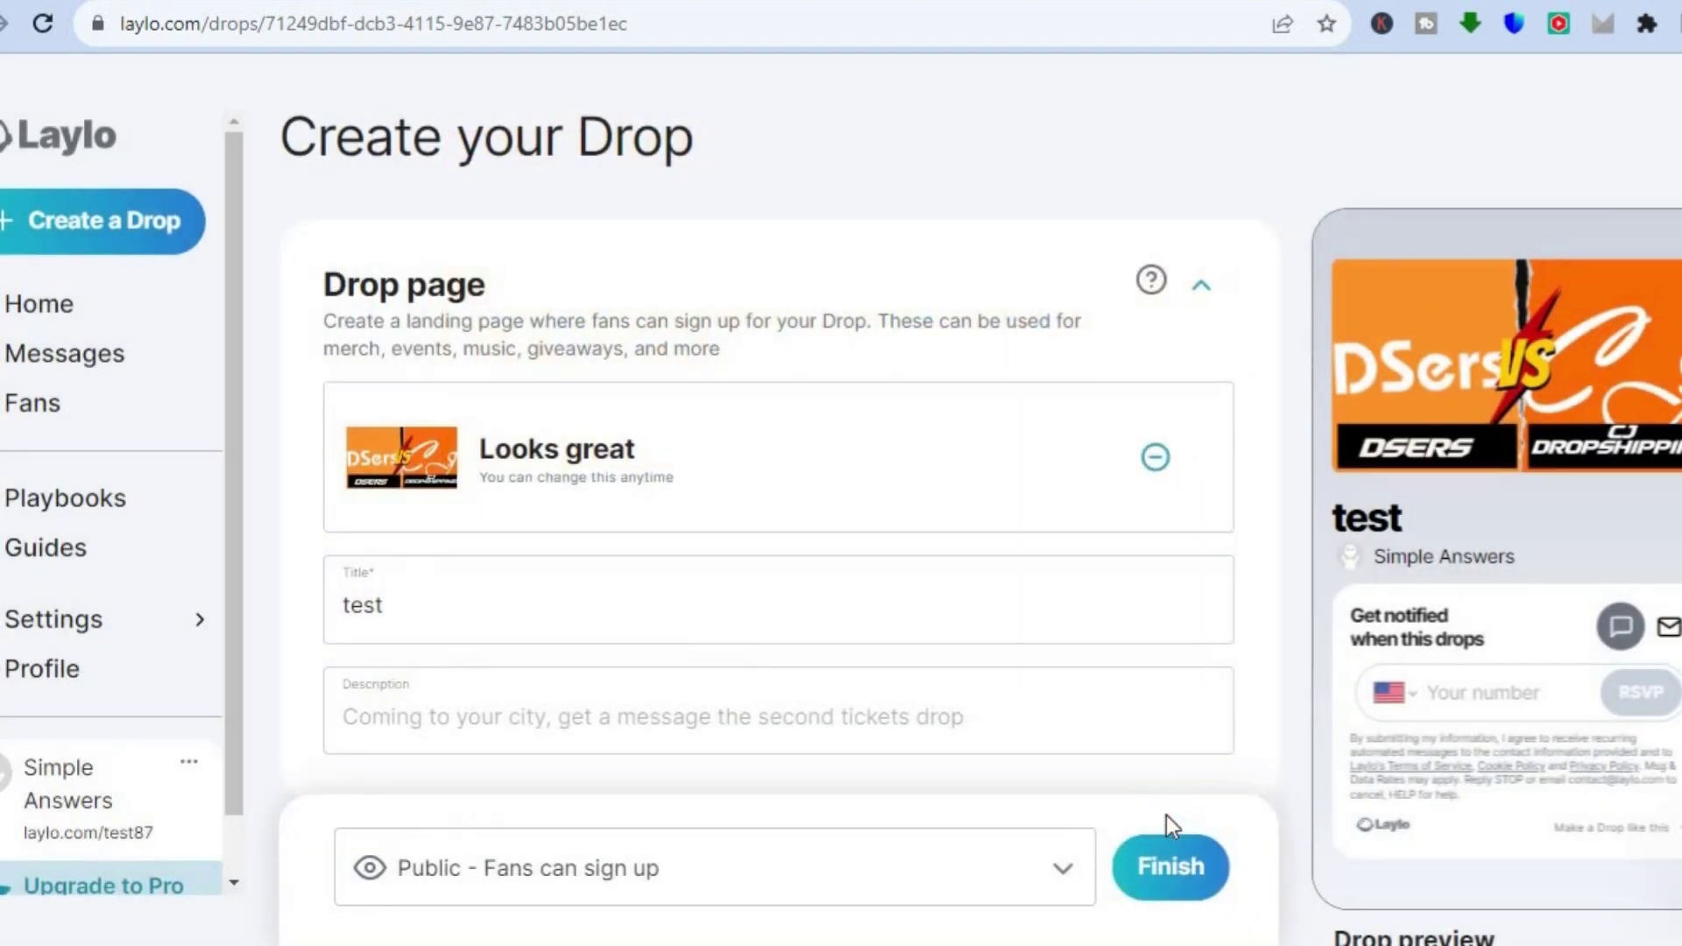
# Step: Move through the drop's title and description fields
pyautogui.click(565, 581)
pyautogui.click(608, 727)
pyautogui.scroll(-5, 778, 491)
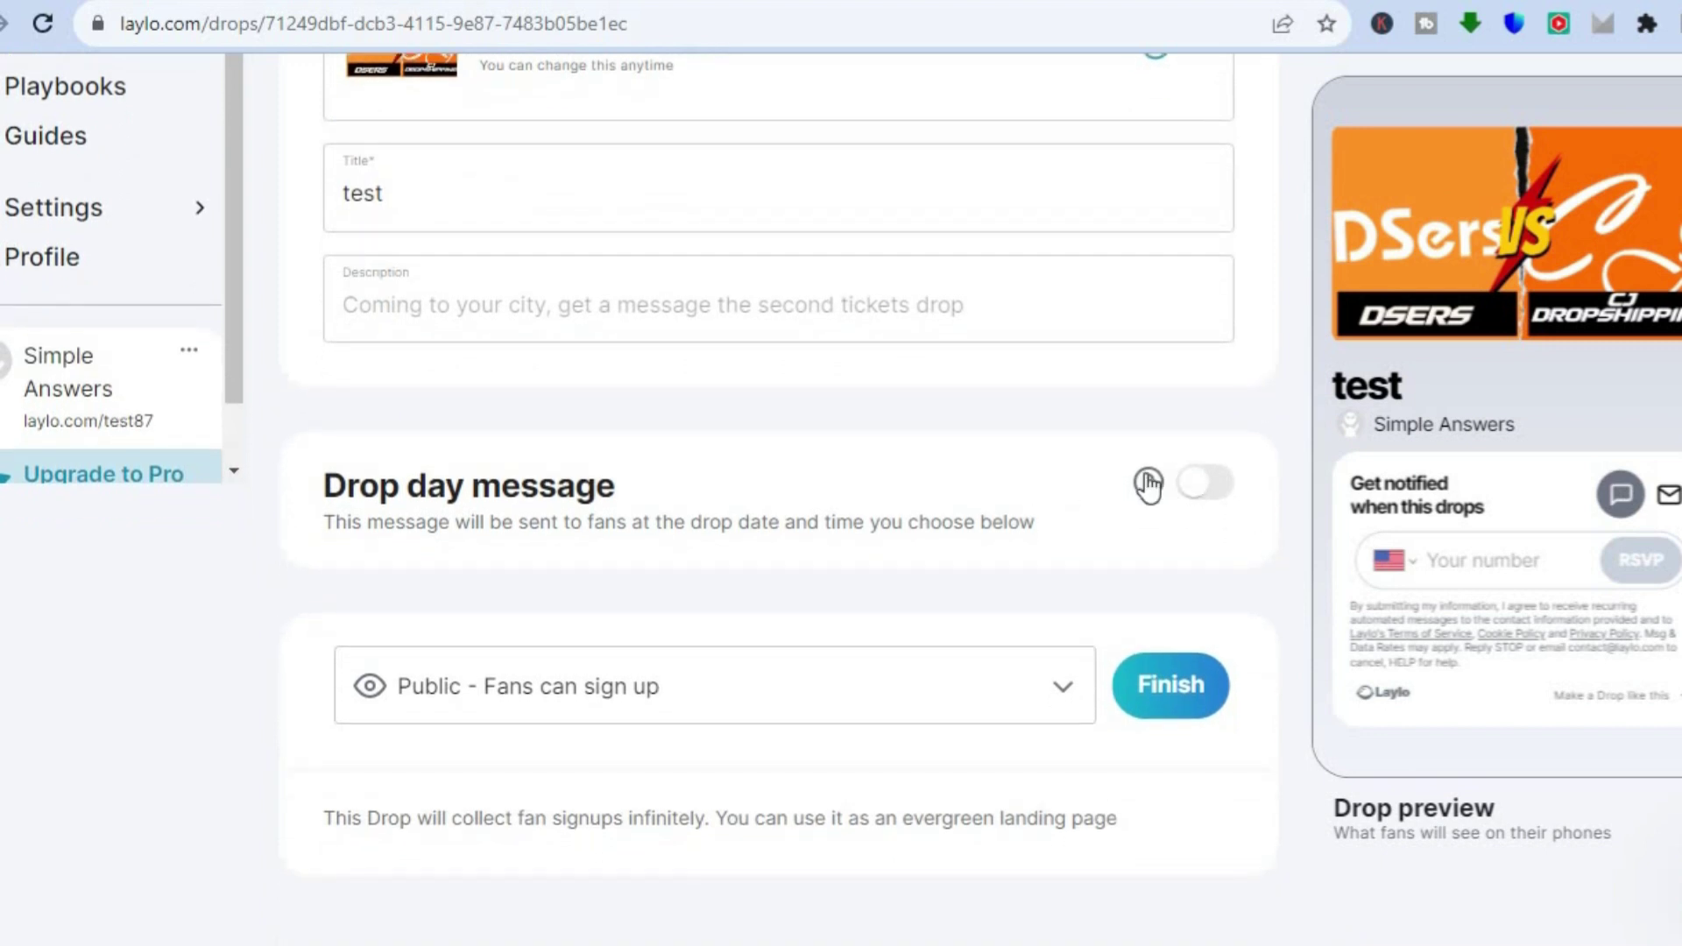
# Step: Switch the Drop day message on, then back off
pyautogui.click(1196, 493)
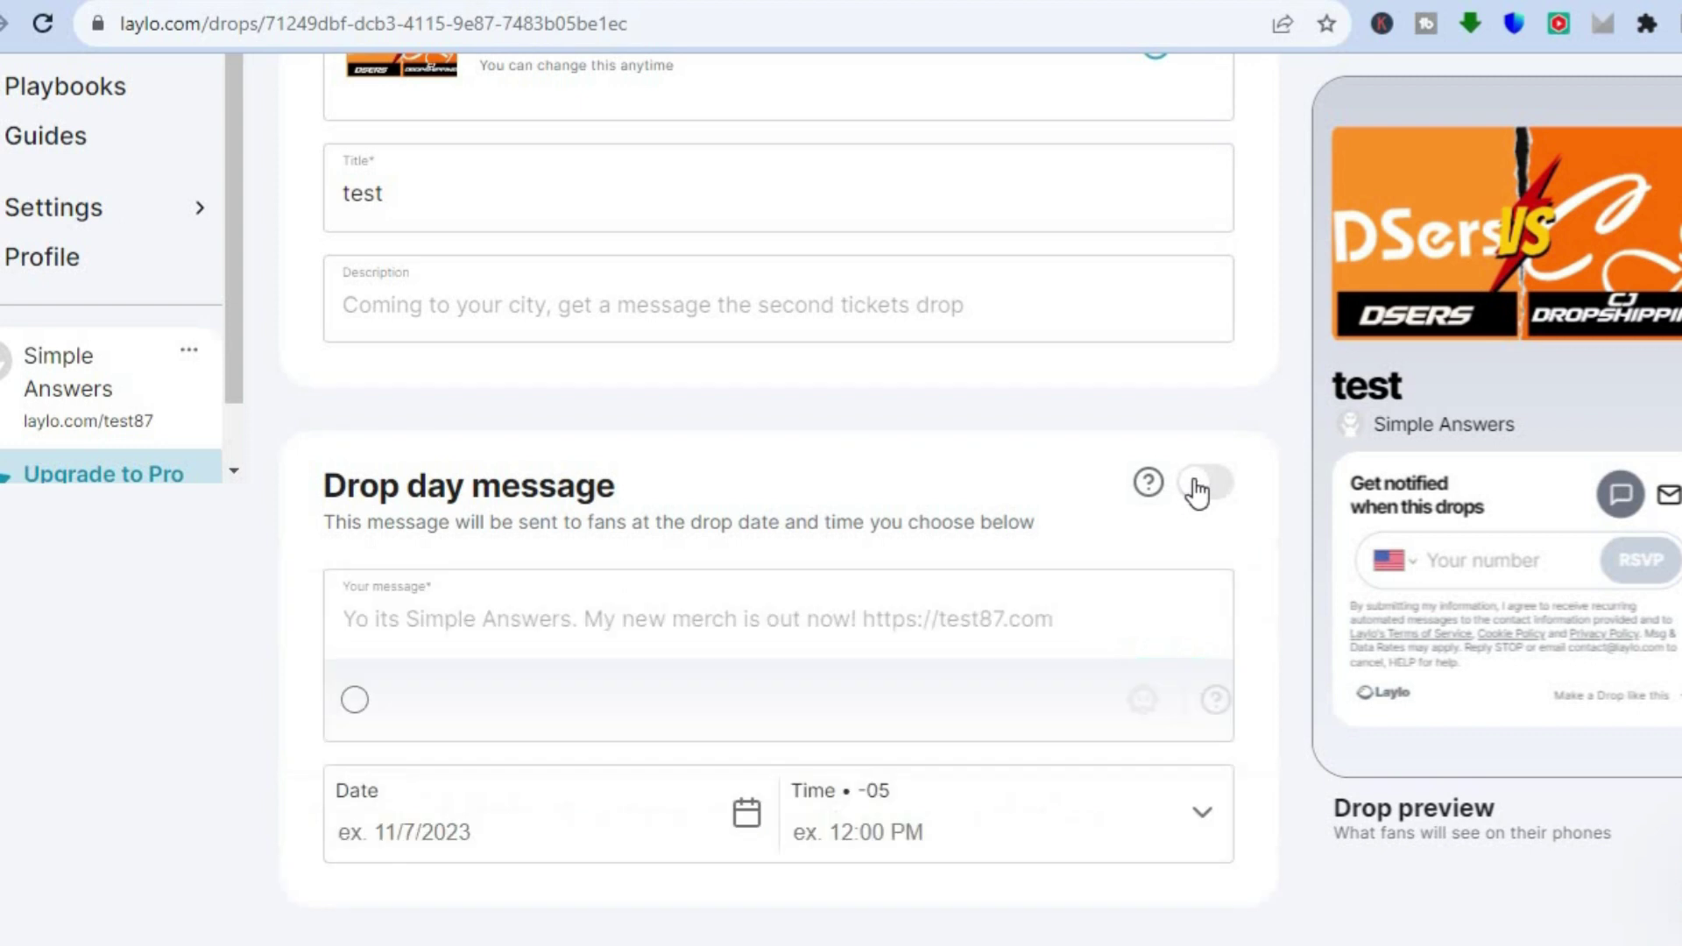
pyautogui.click(754, 645)
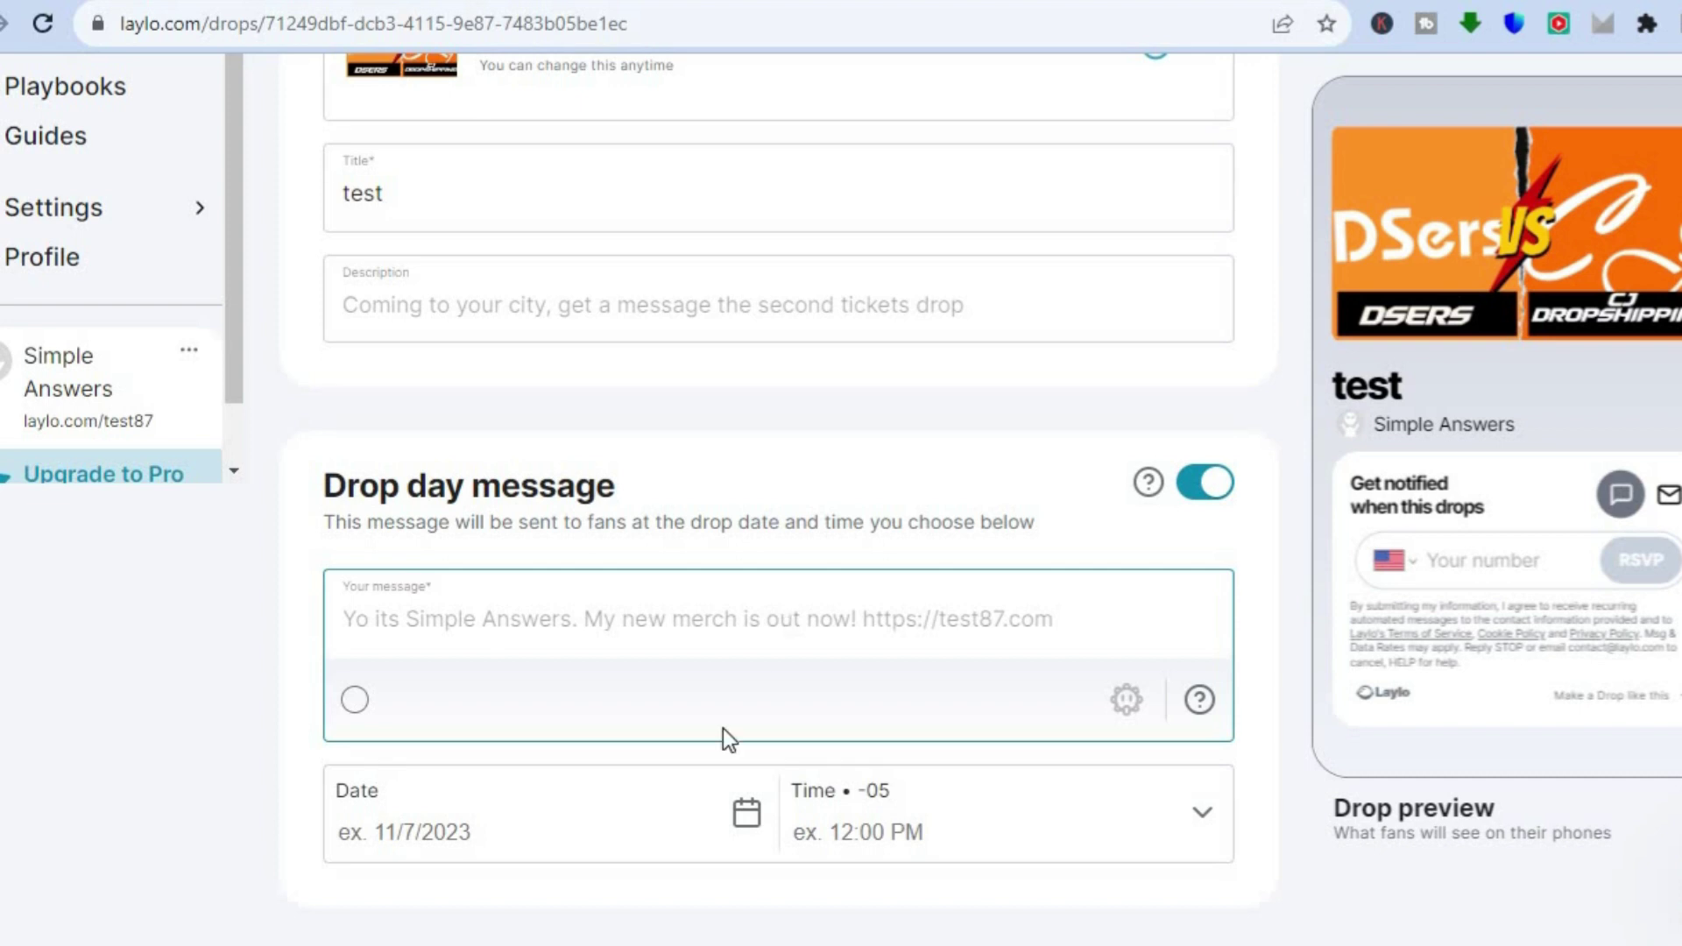
pyautogui.click(1208, 482)
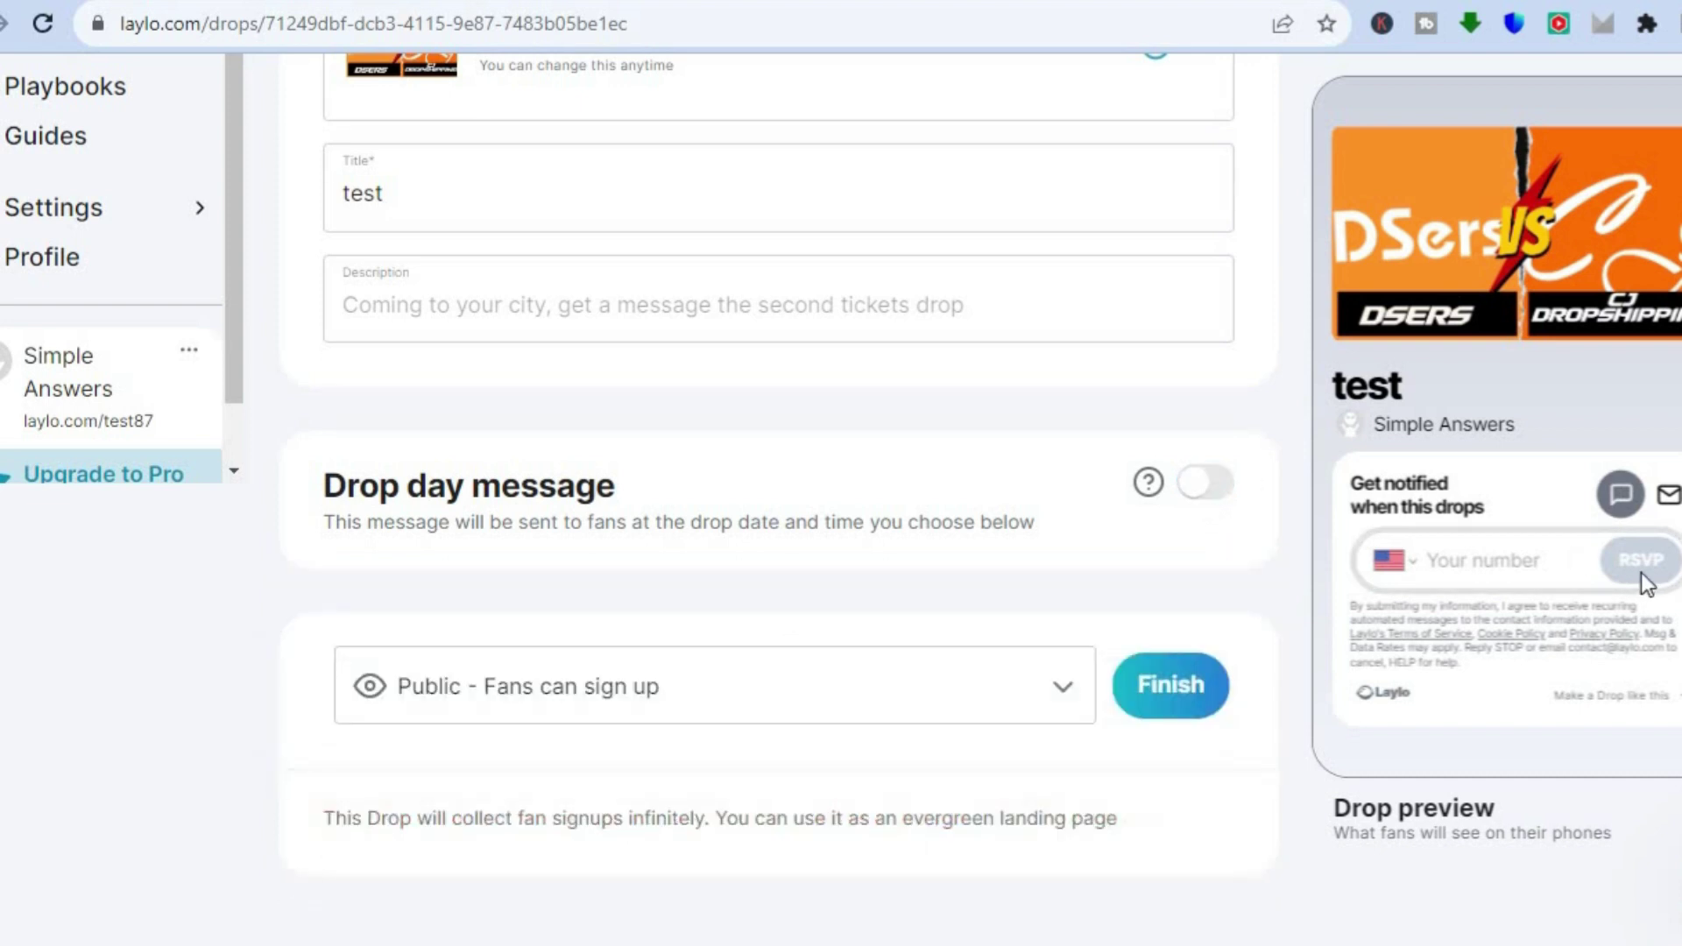
# Step: Set visibility to 'Draft - Only you can see this' and save the drop
pyautogui.scroll(-2, 950, 649)
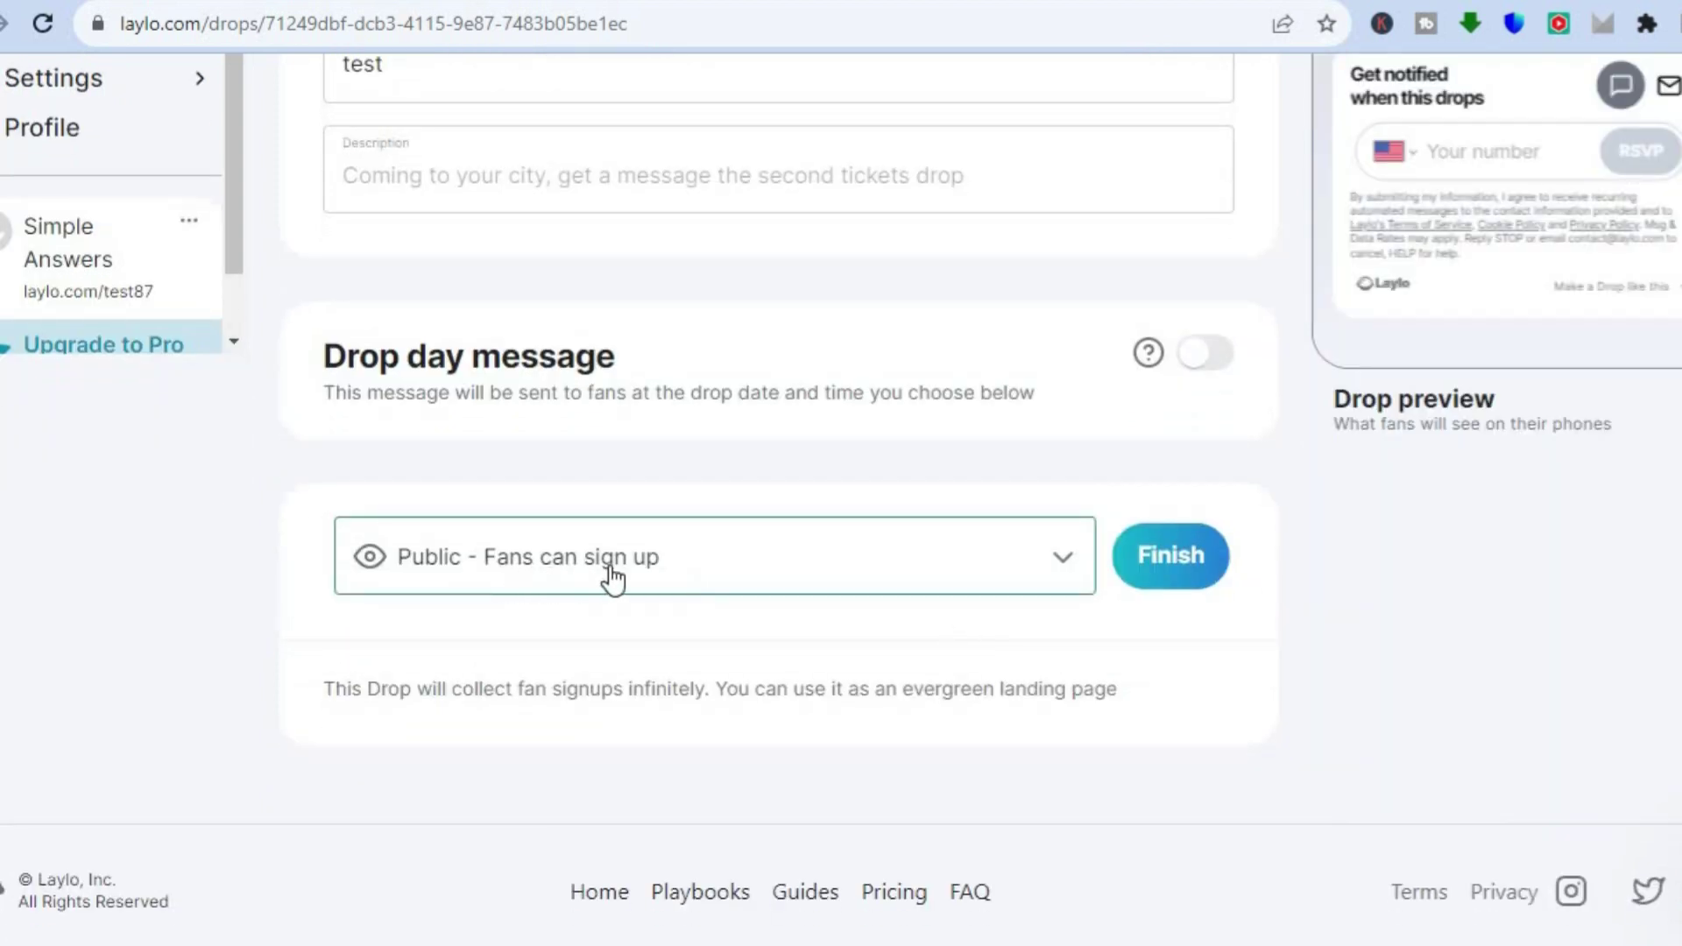
pyautogui.click(1050, 578)
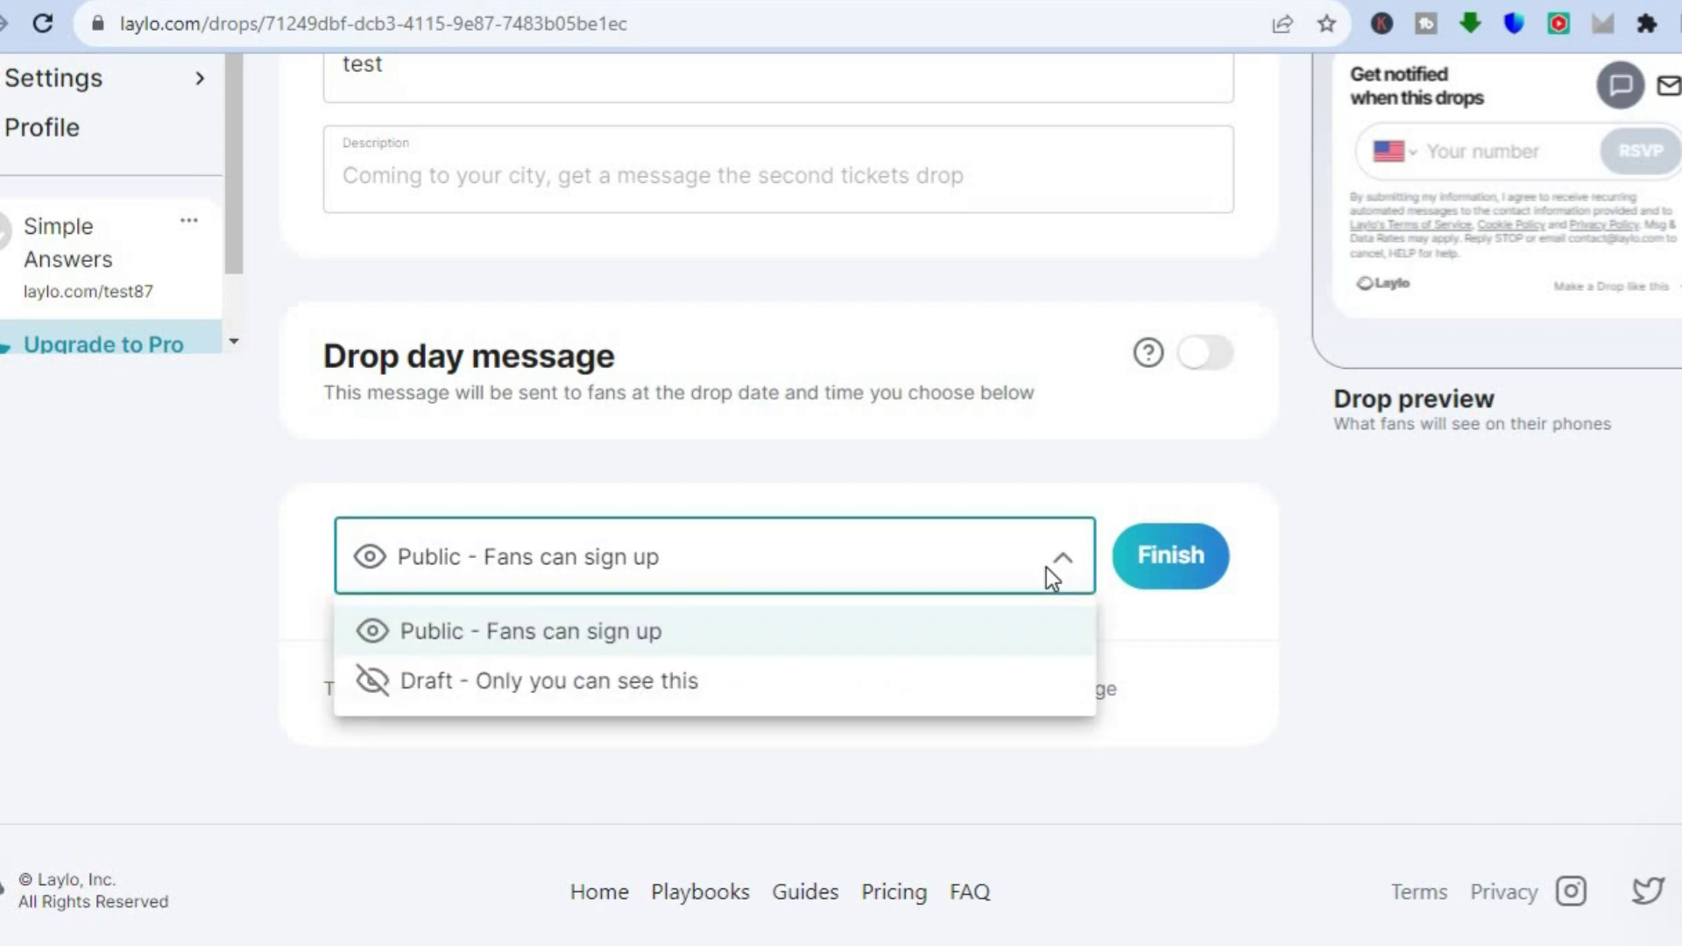
pyautogui.click(777, 687)
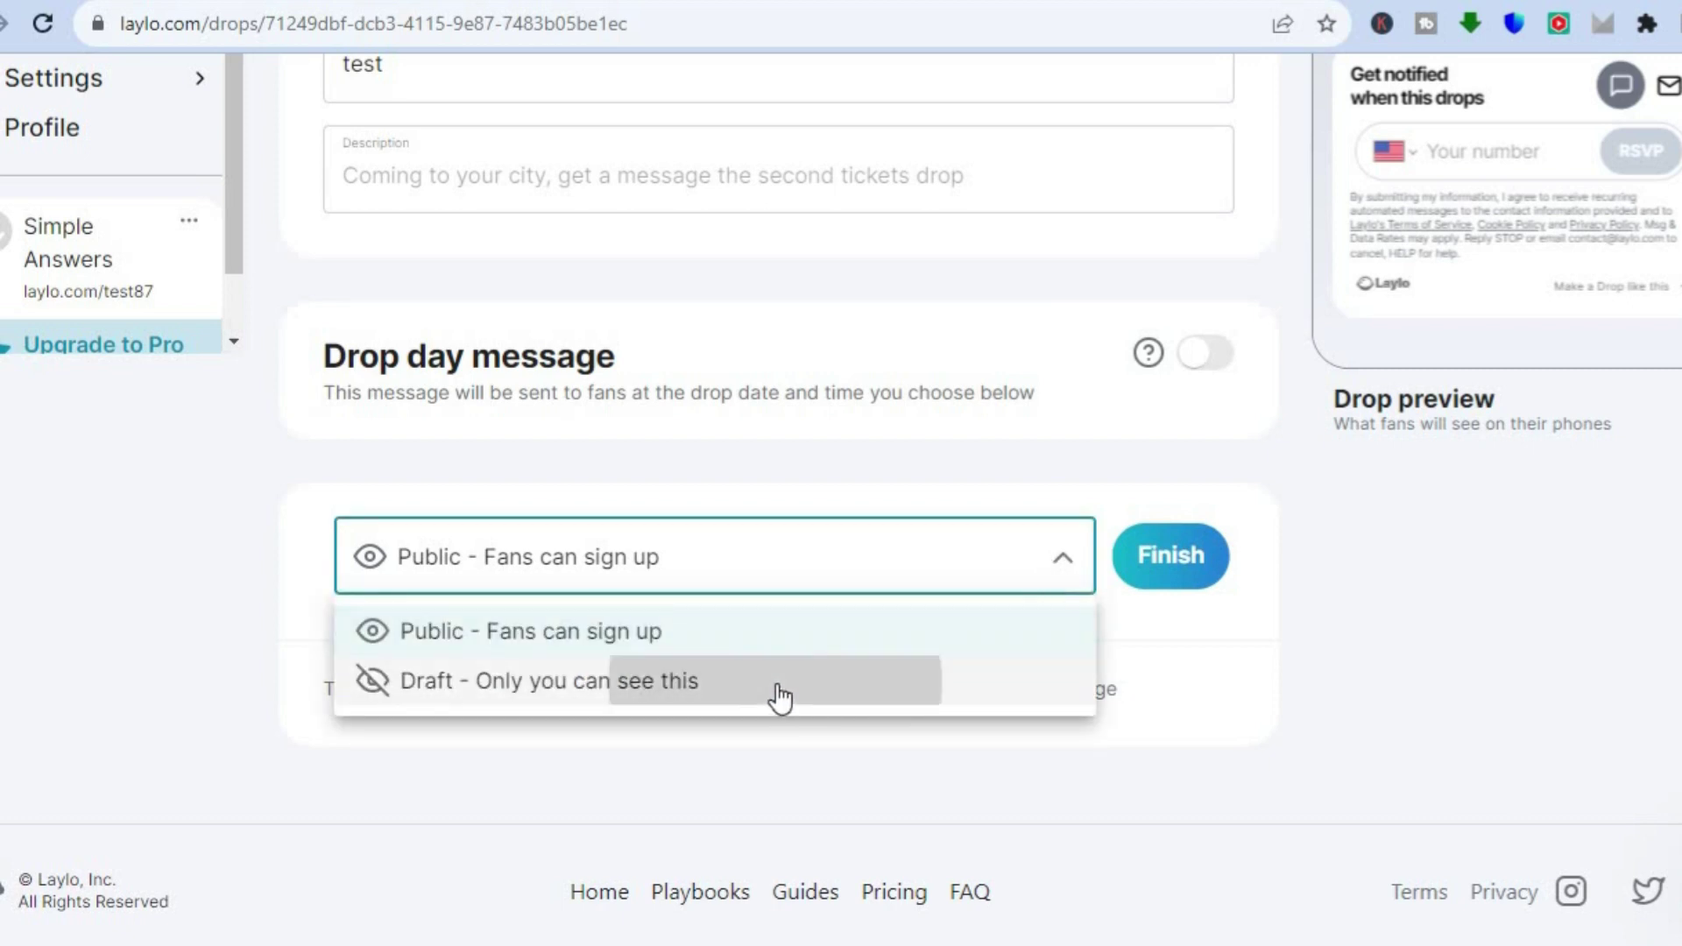
pyautogui.click(1188, 567)
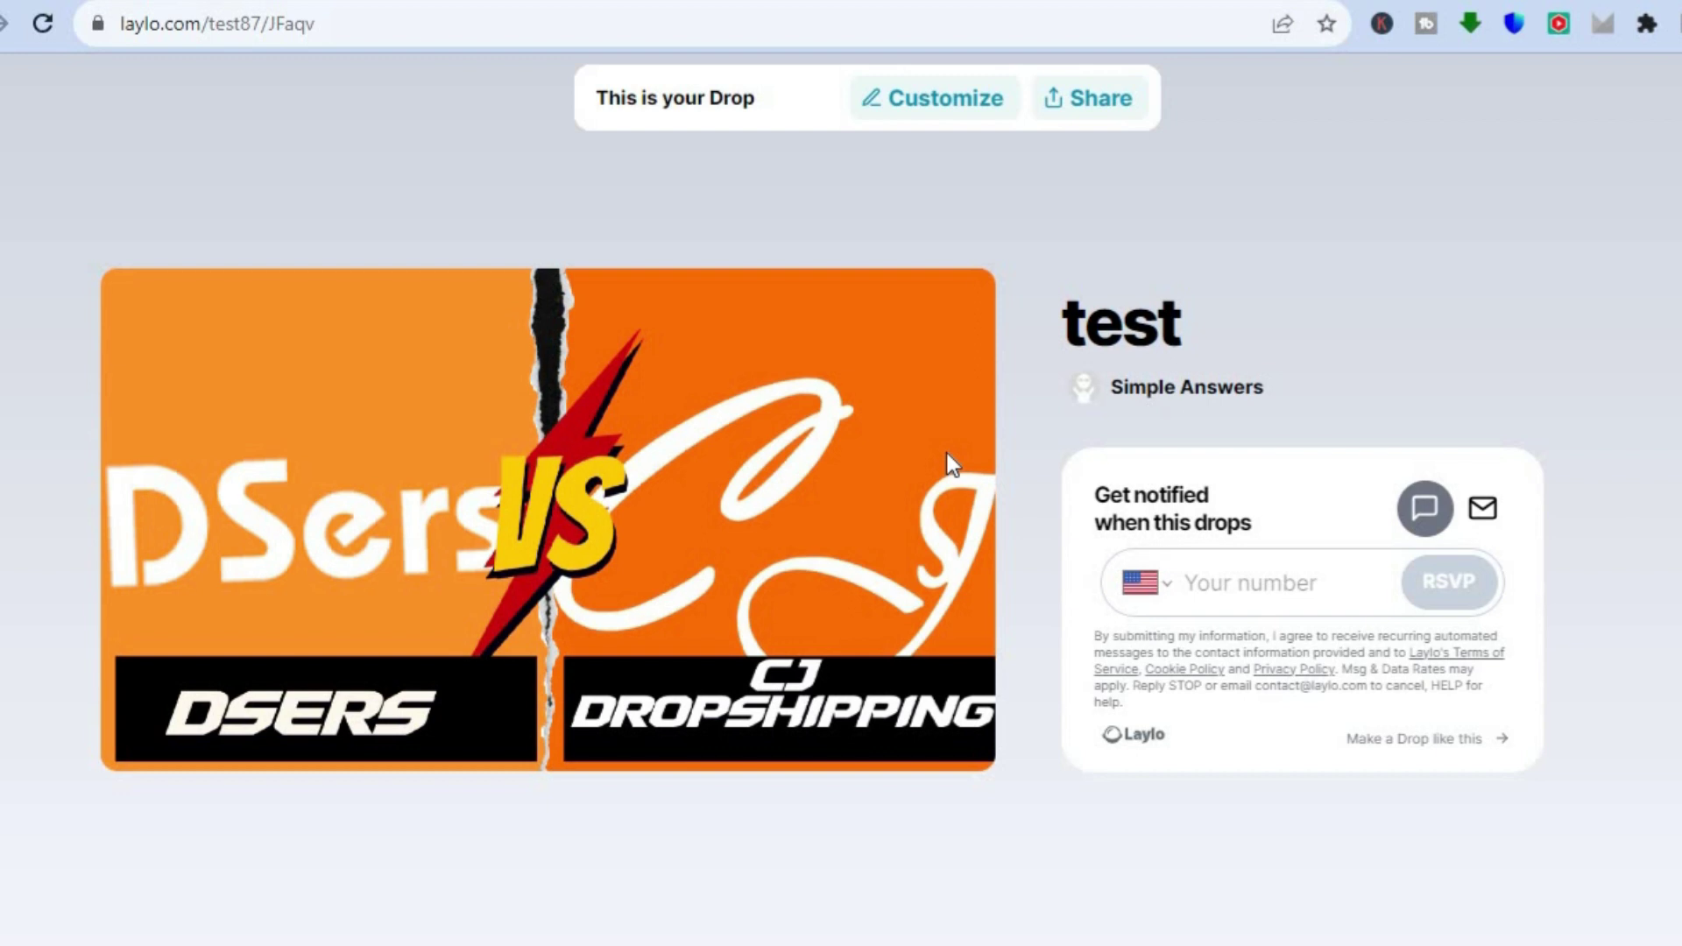
# Step: Check the test drop's share link and QR code, try the phone field, and return to the editor
pyautogui.click(1106, 98)
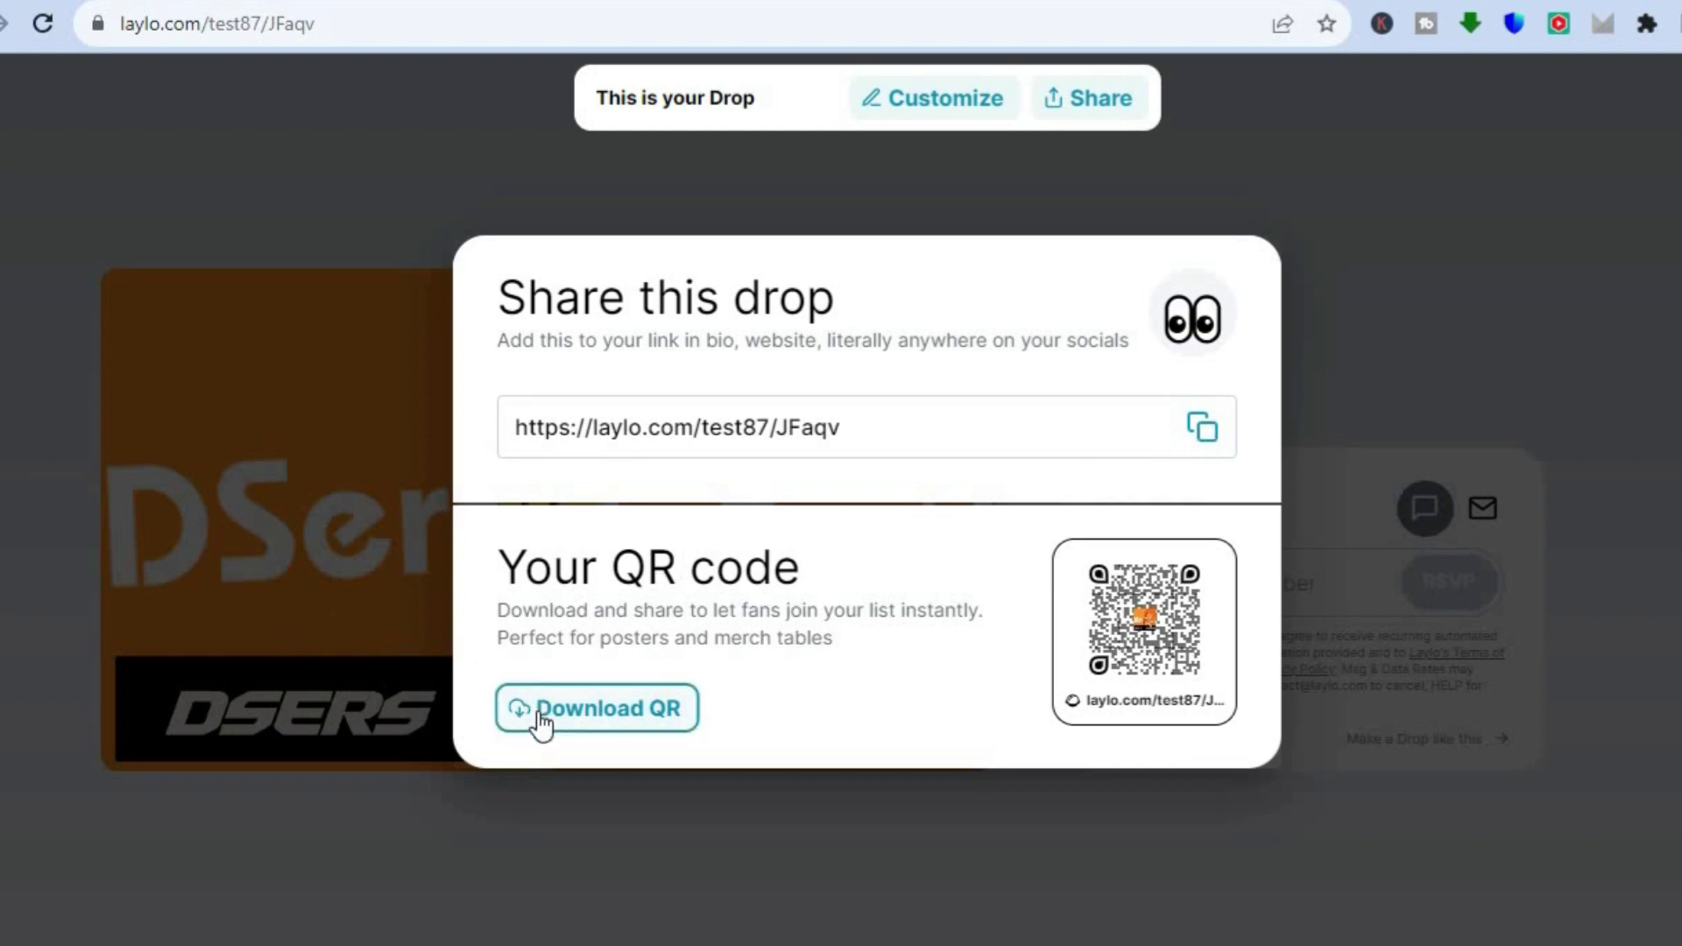
pyautogui.click(1416, 401)
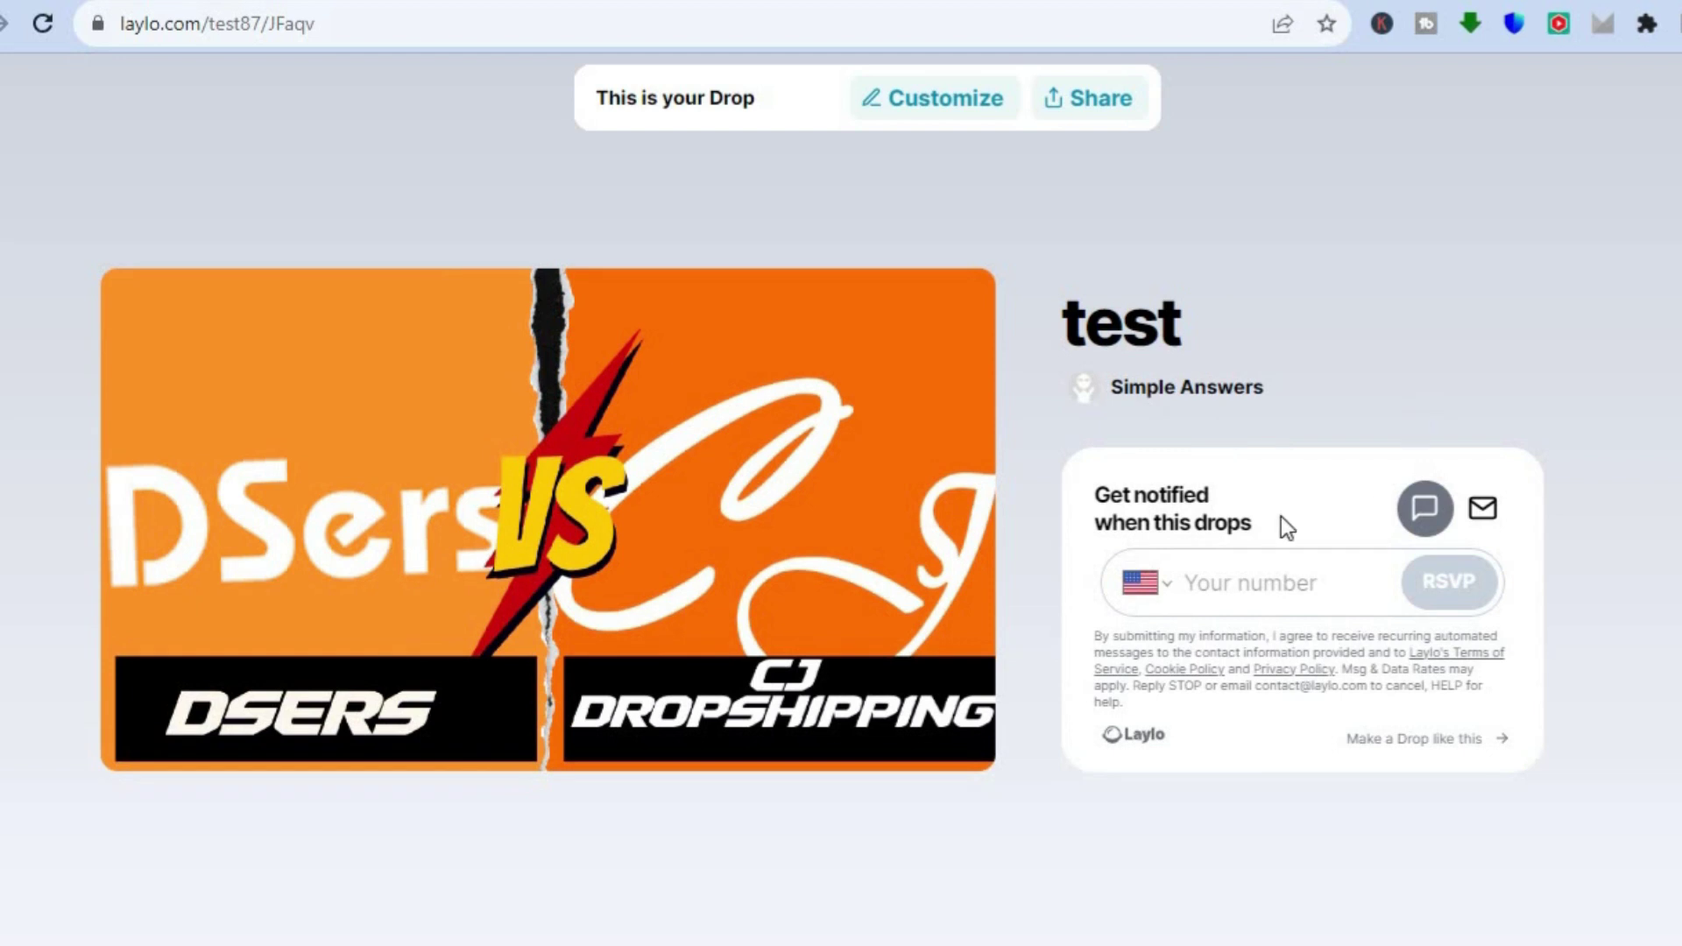
pyautogui.click(1238, 561)
pyautogui.hotkey('alt', 'Left')
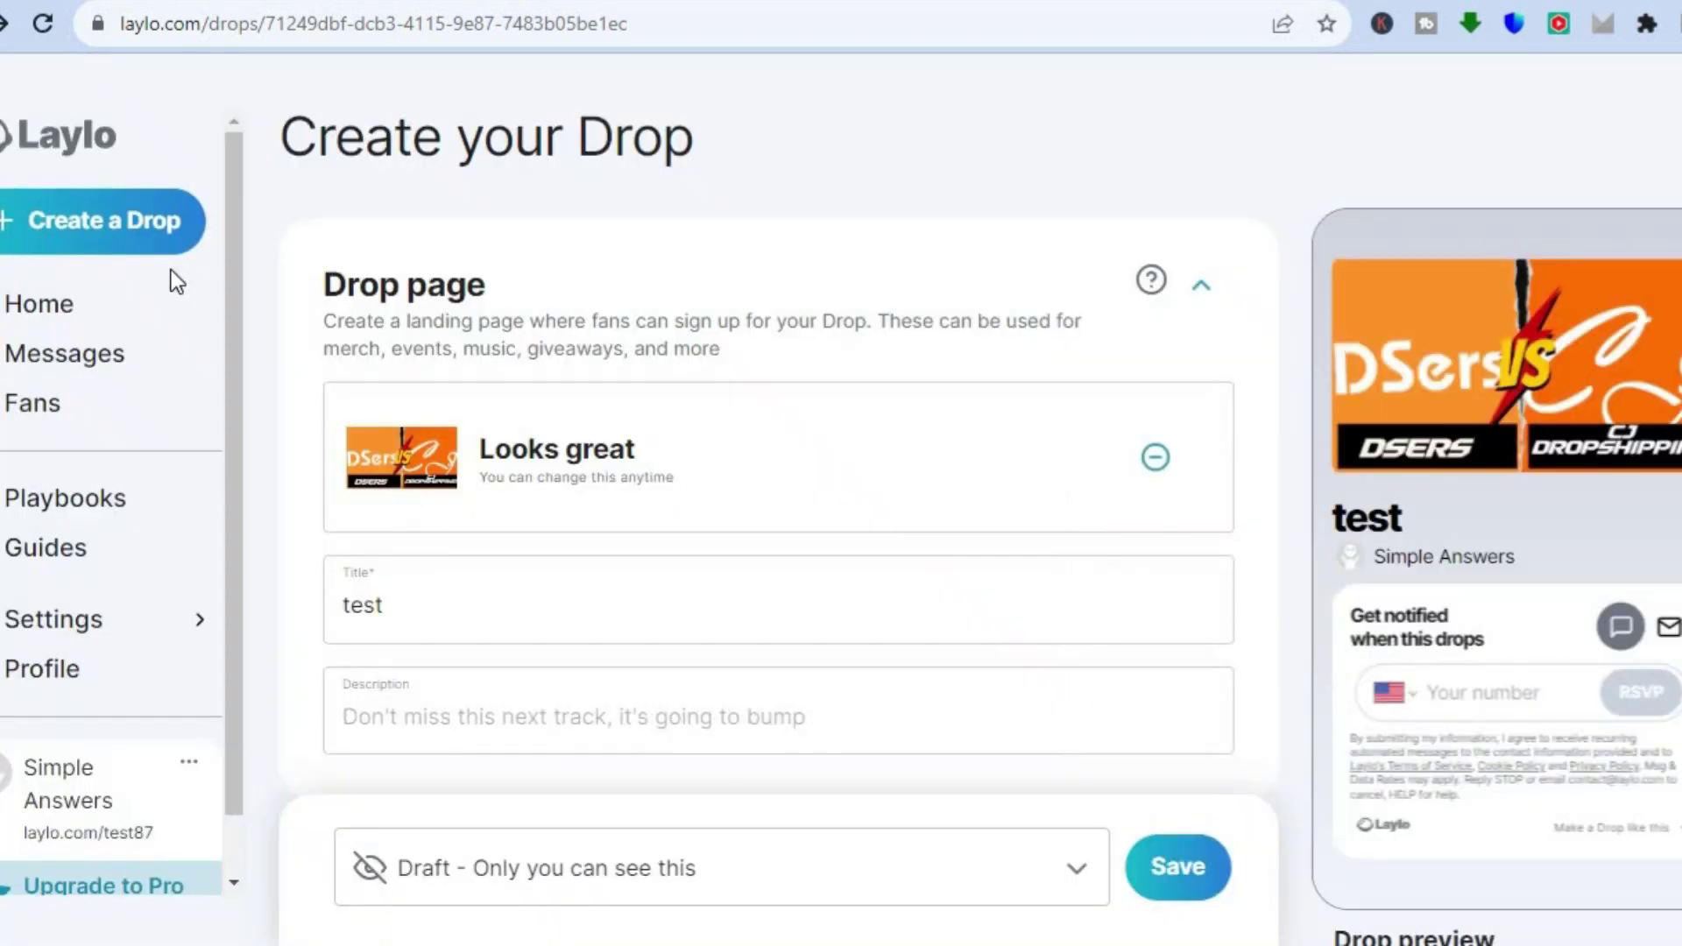
# Step: Go from Home to Messages, scroll the Composer and focus its recipients box
pyautogui.click(74, 328)
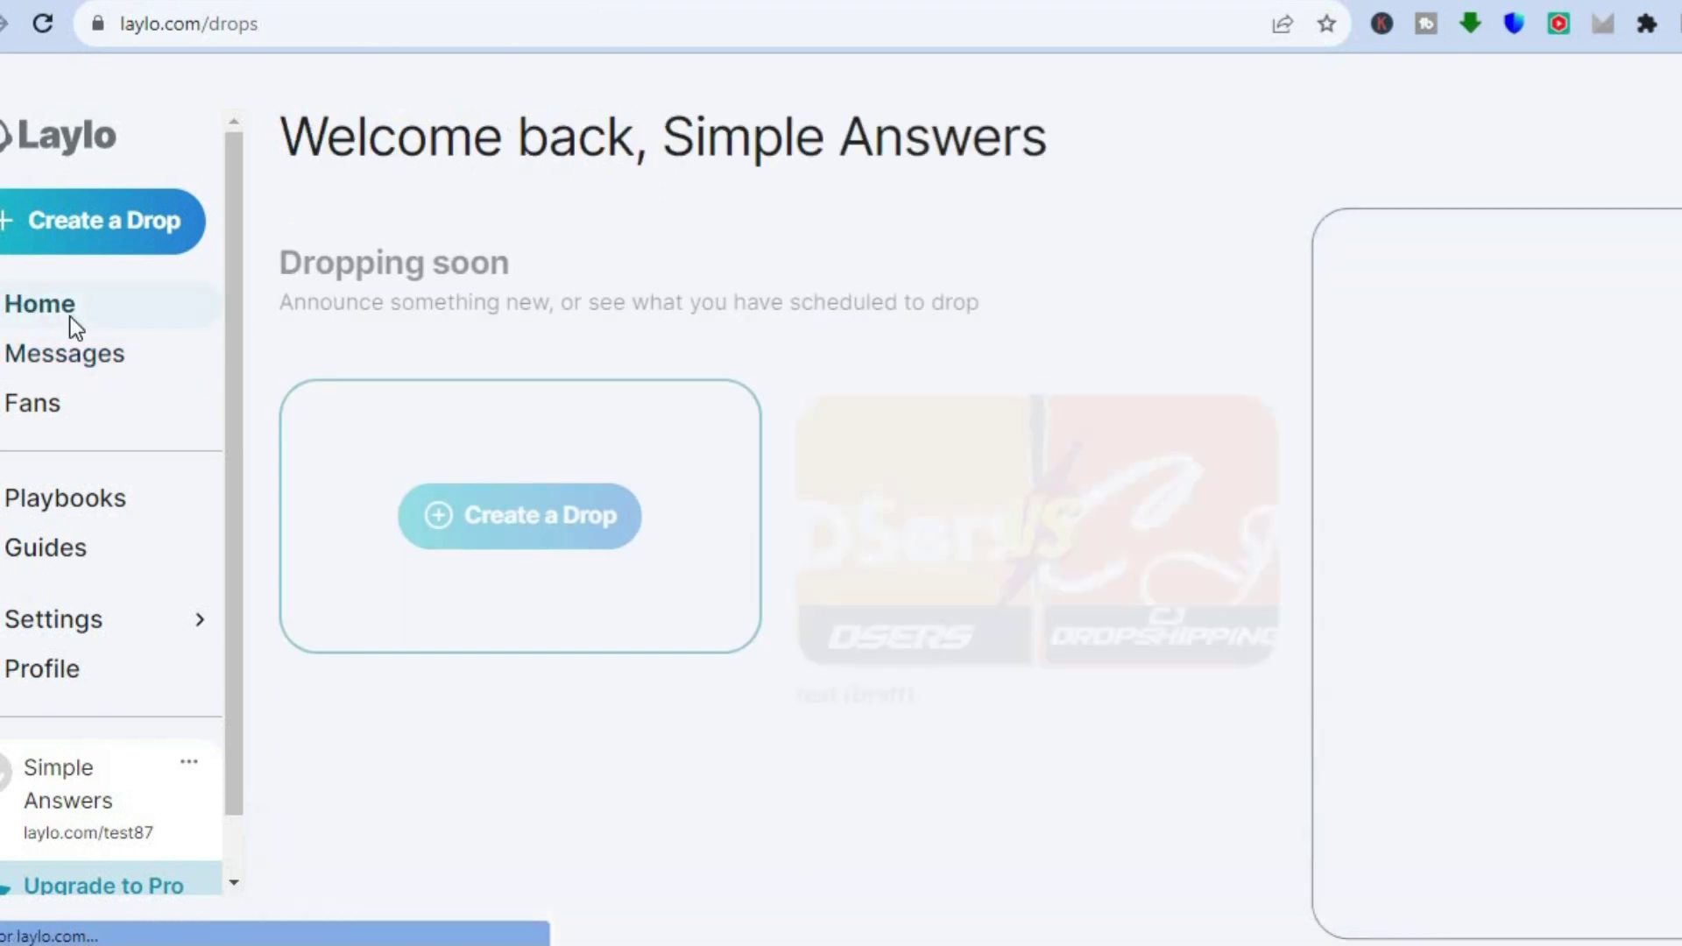
pyautogui.click(146, 372)
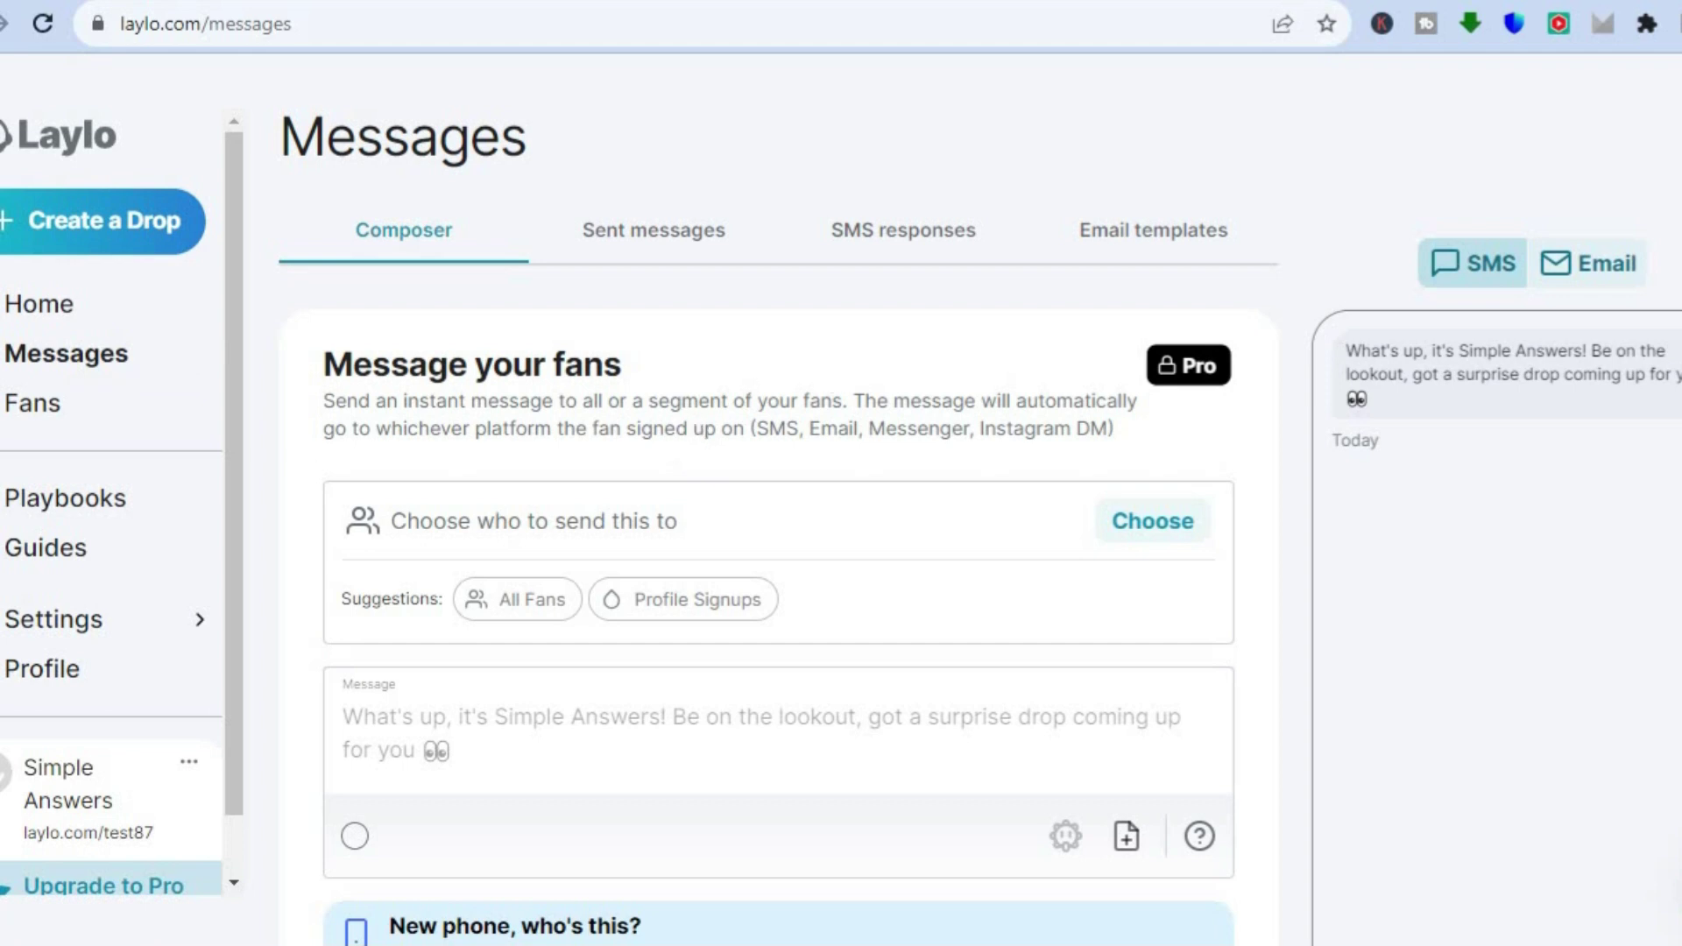
pyautogui.scroll(-5, 777, 513)
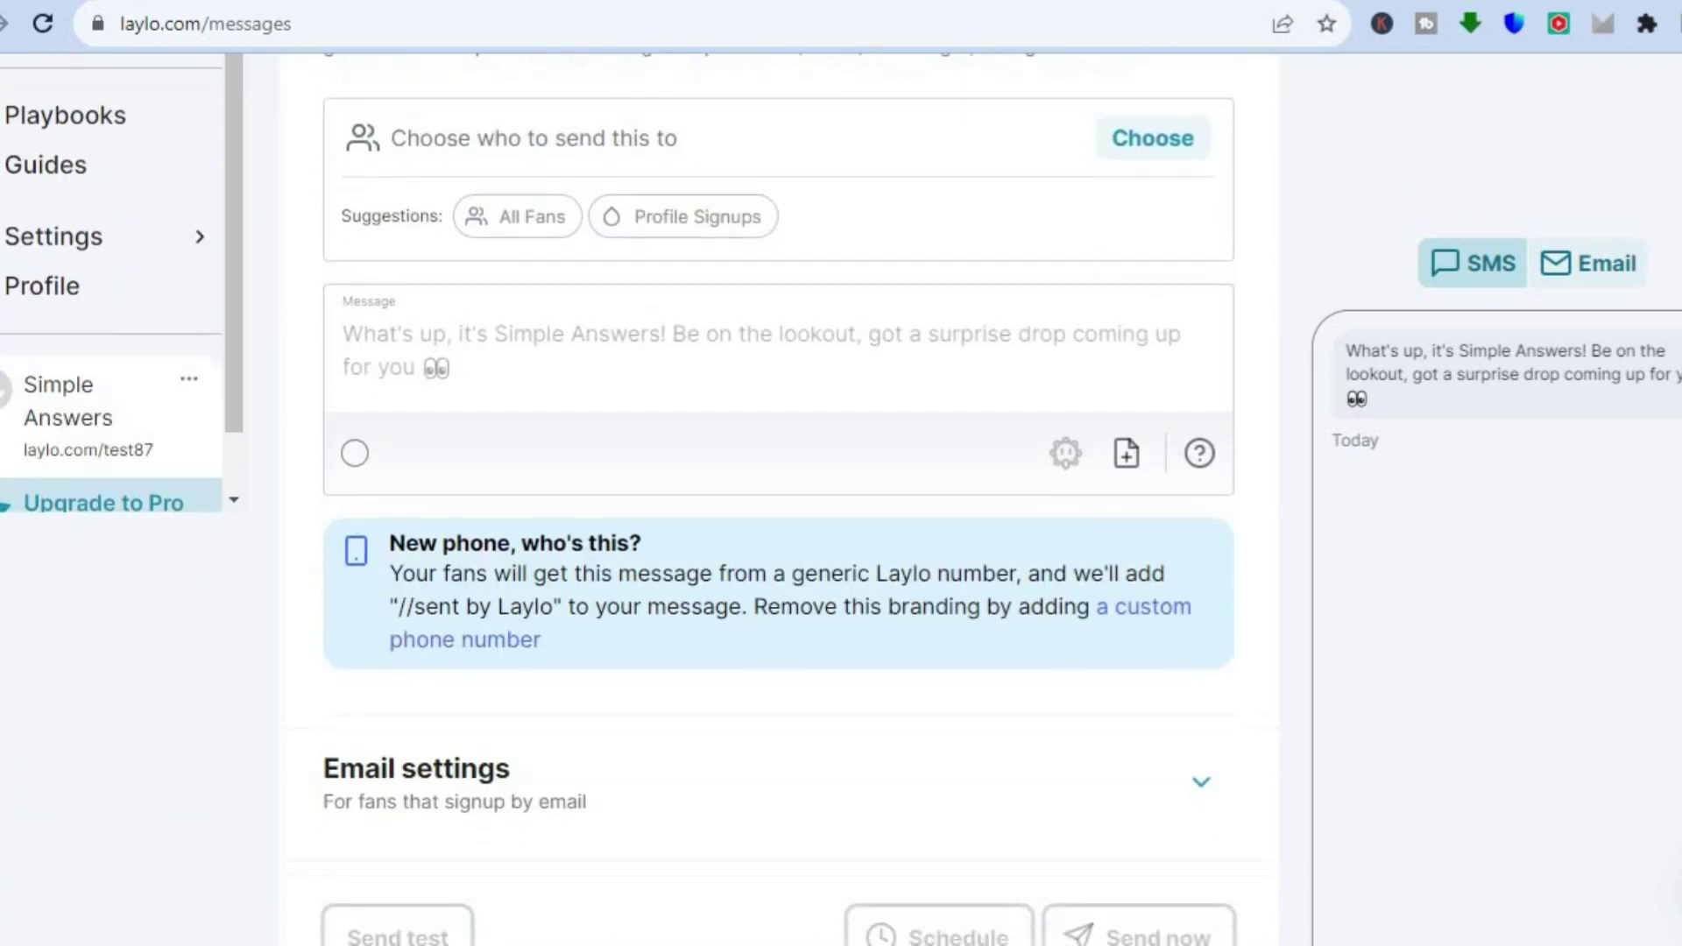
pyautogui.scroll(-5, 777, 512)
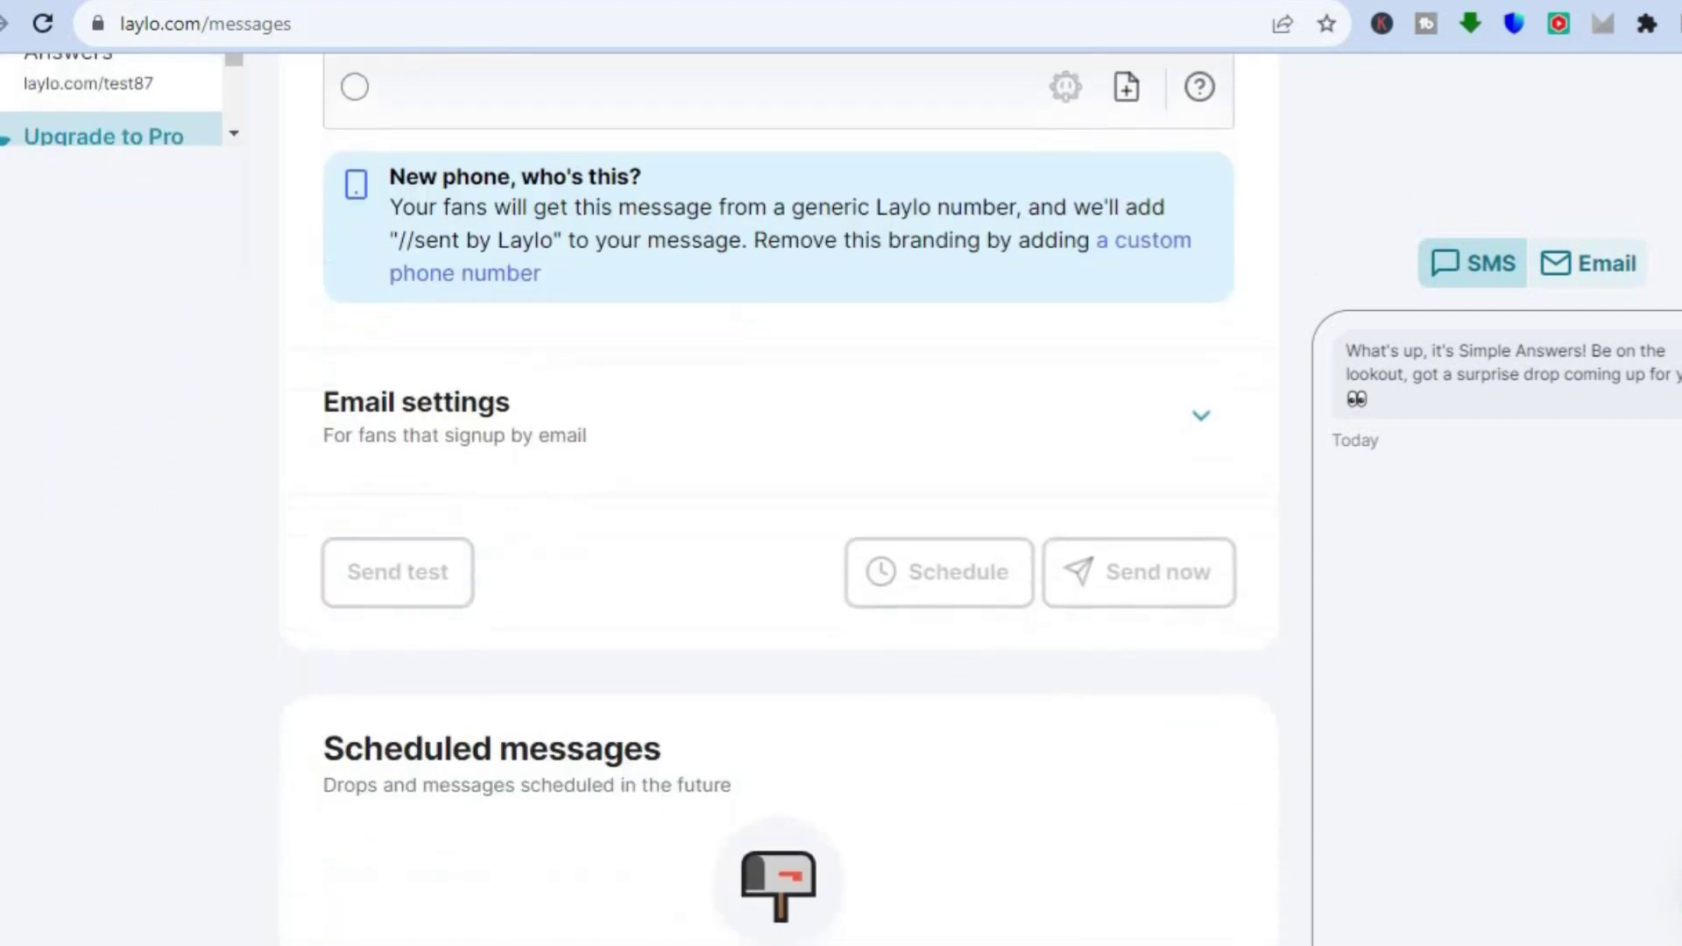
pyautogui.scroll(10, 793, 419)
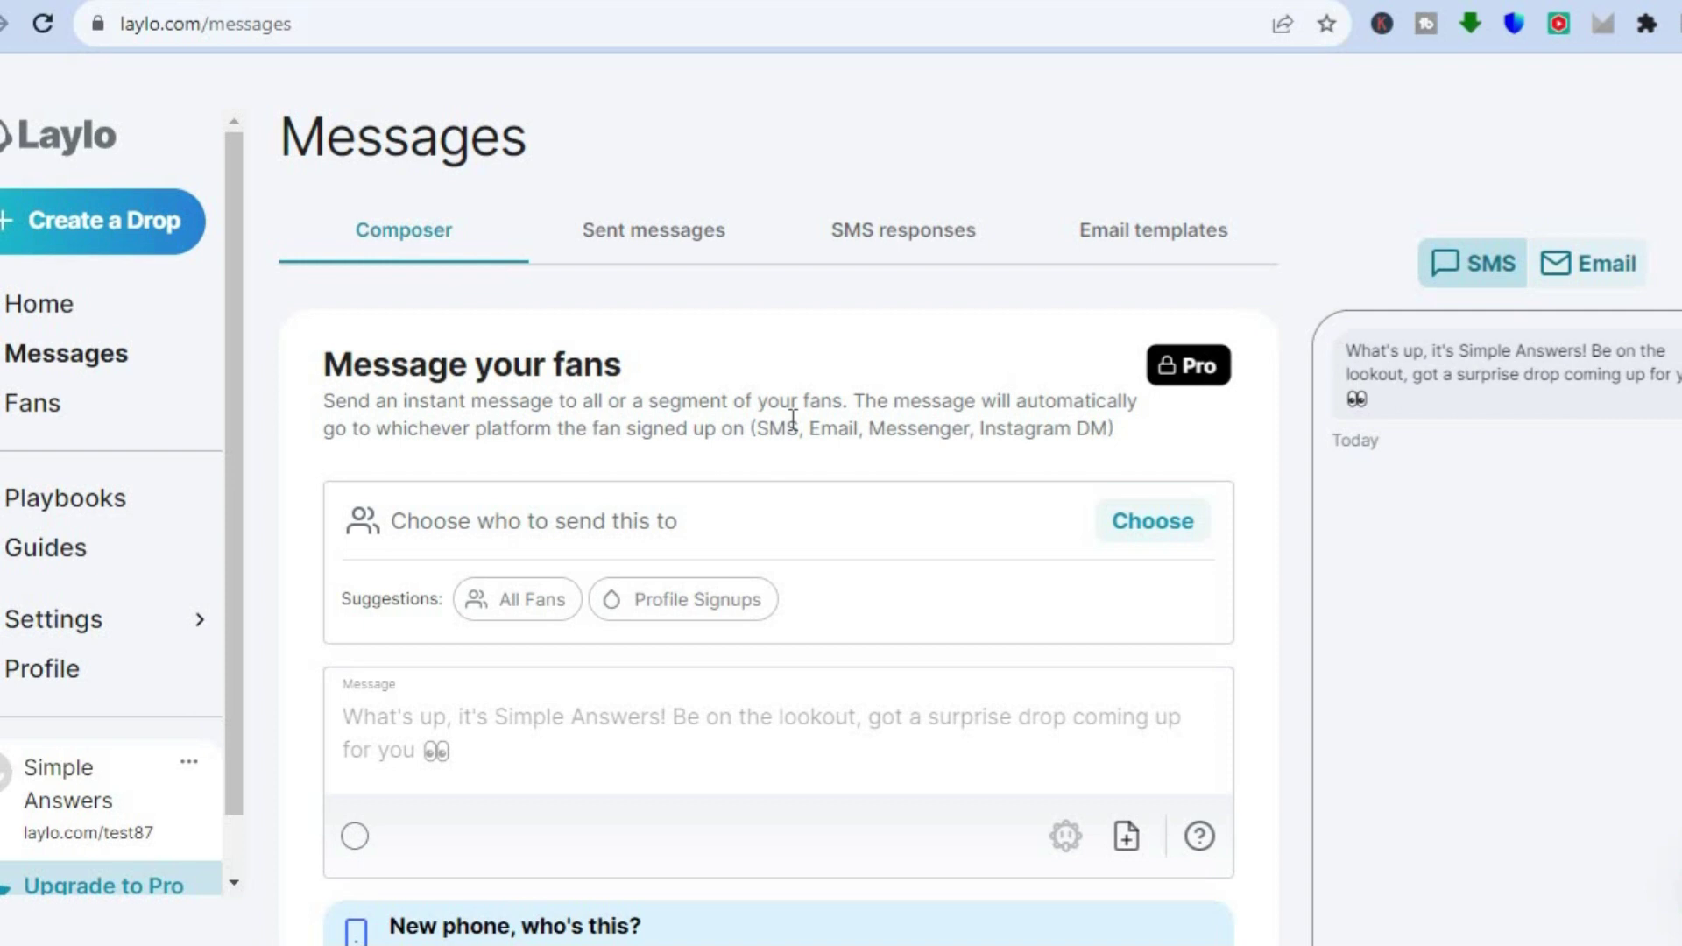
pyautogui.click(569, 523)
# Step: Look through Sent messages, SMS responses and Email templates, then start building a custom template
pyautogui.click(502, 751)
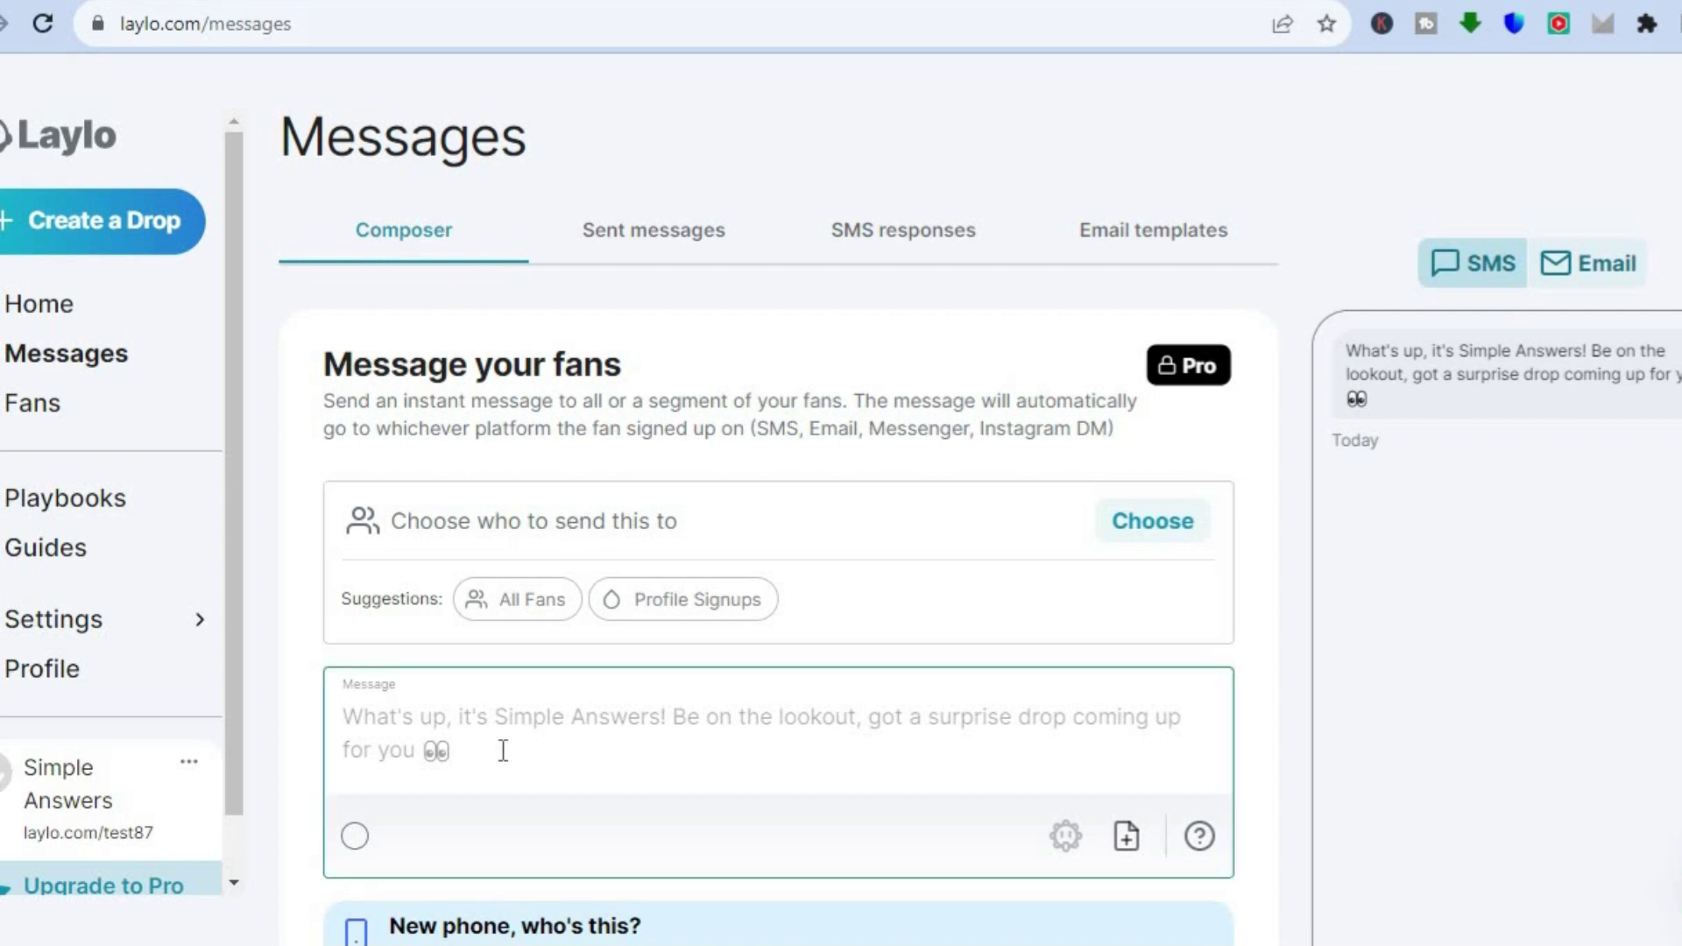
pyautogui.click(650, 231)
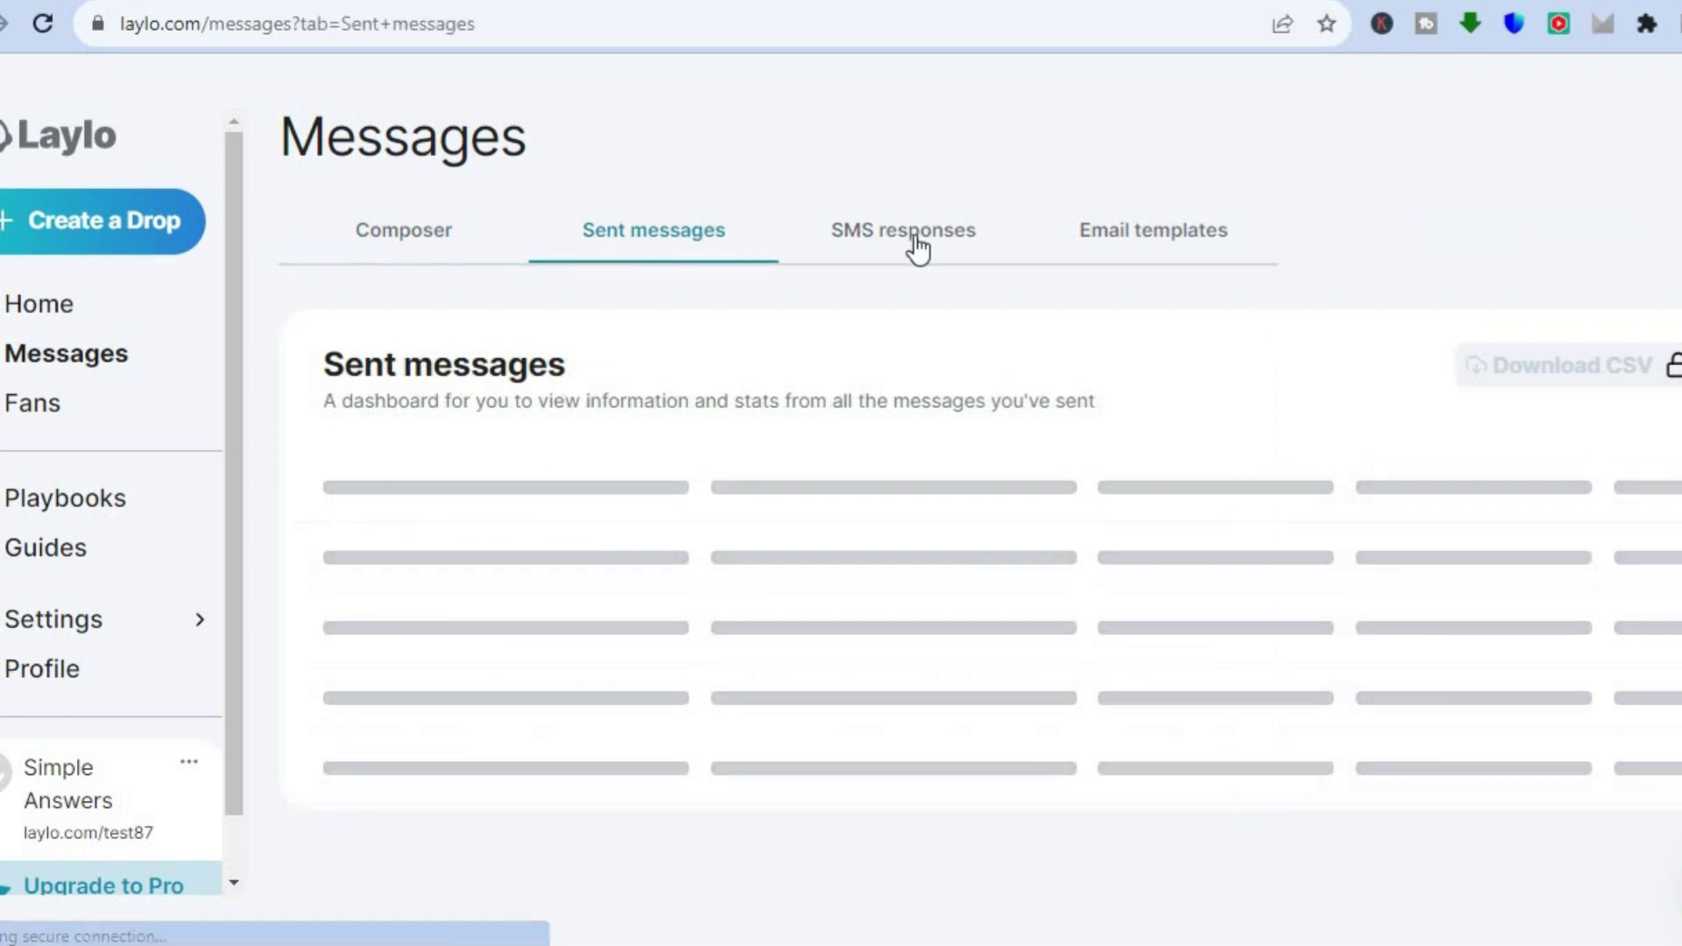
pyautogui.click(917, 250)
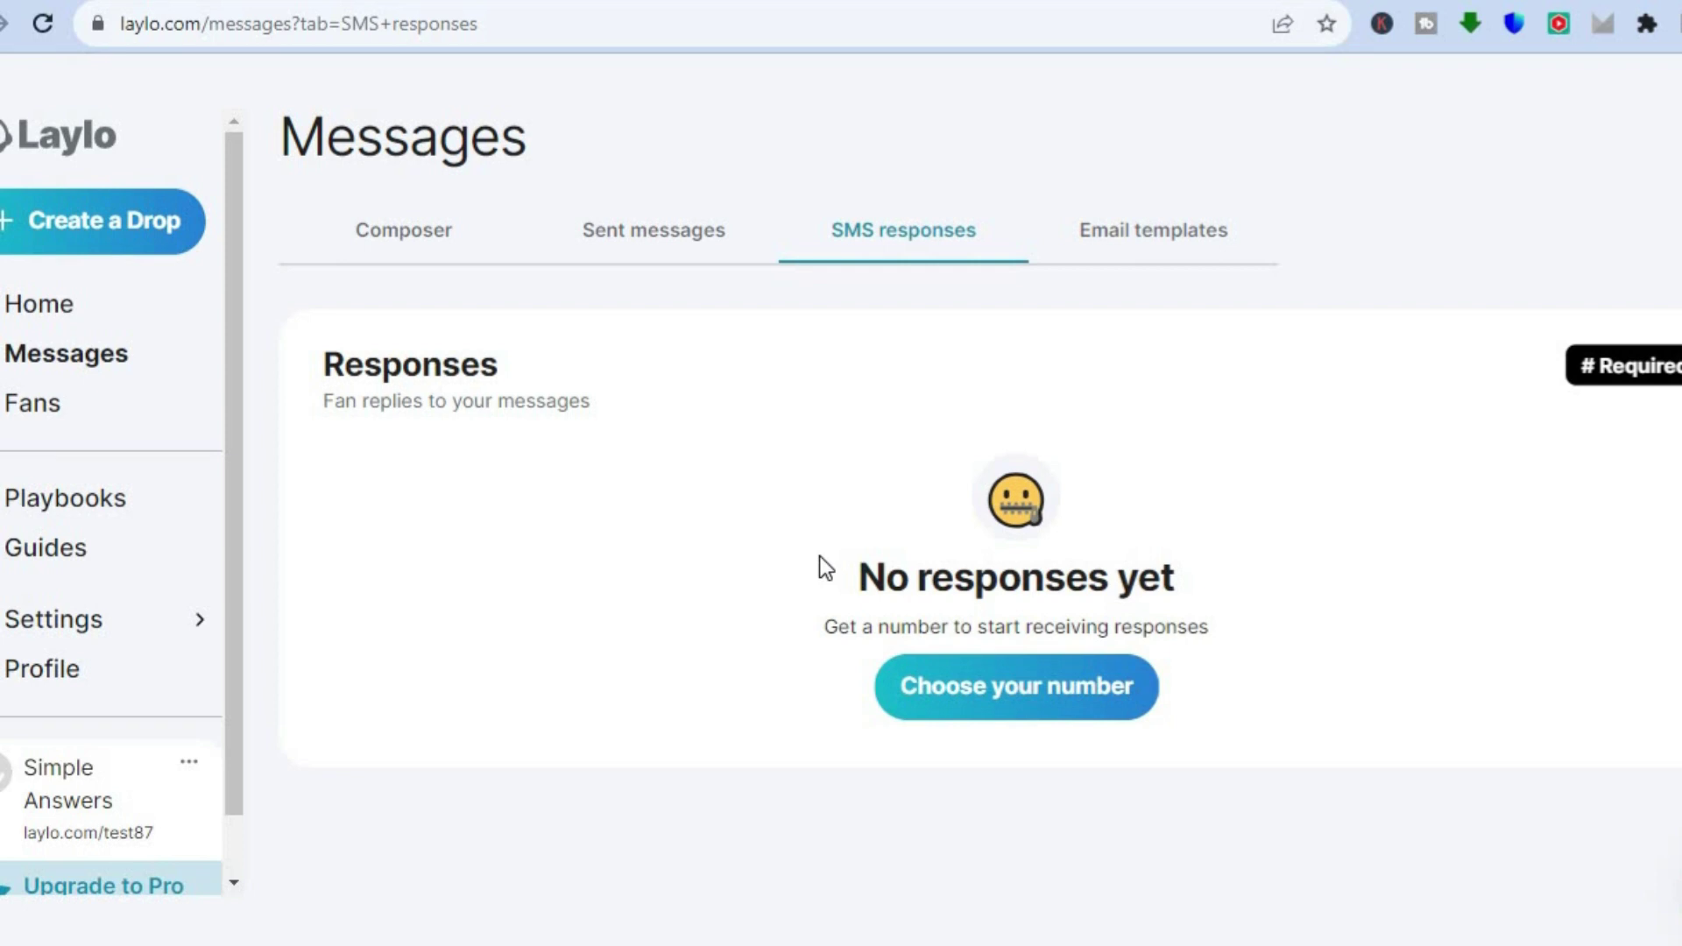
pyautogui.click(1150, 240)
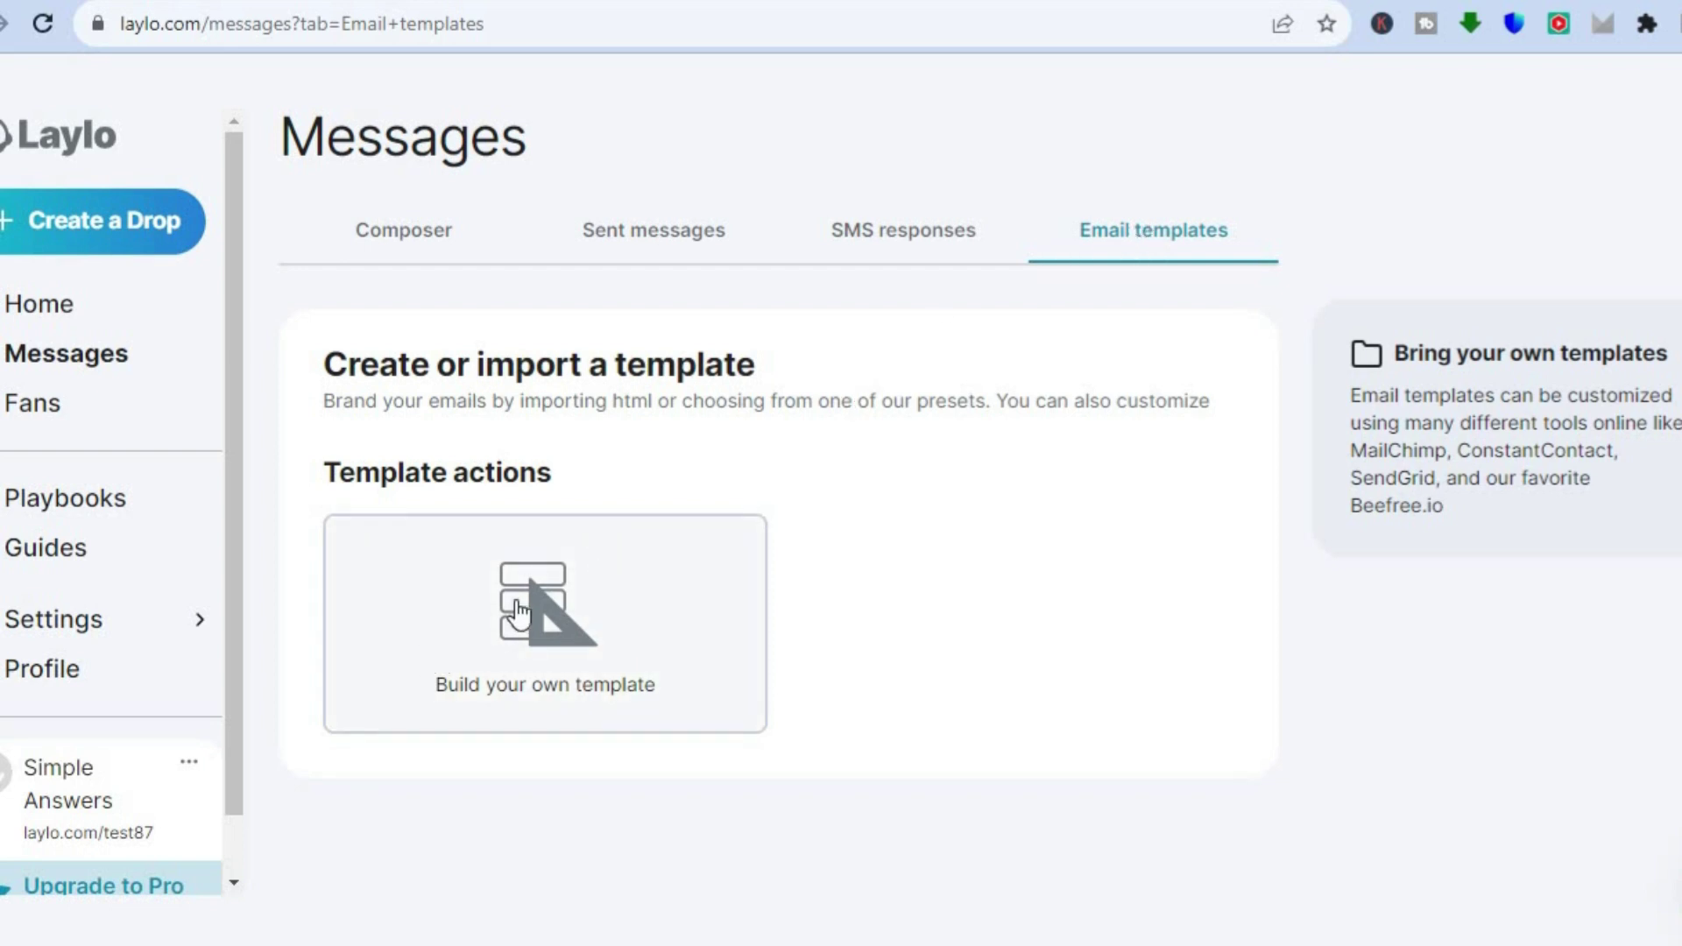
pyautogui.click(517, 604)
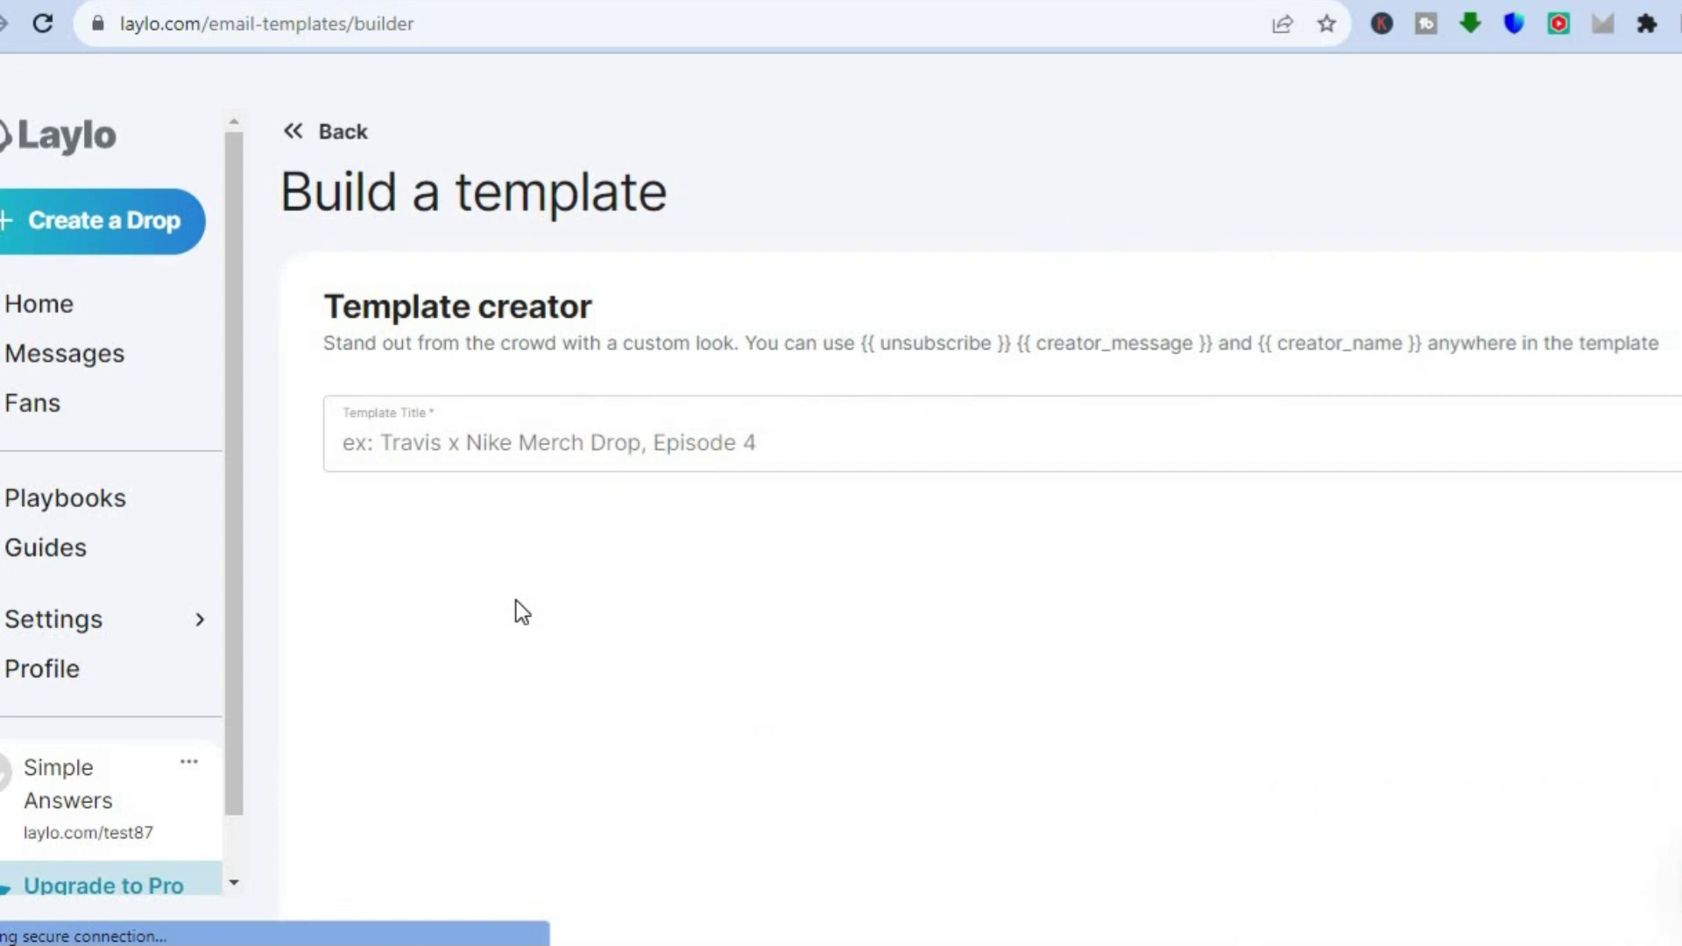
# Step: Title the new email template 'test' and scroll through the template editor
pyautogui.click(480, 430)
pyautogui.click(480, 429)
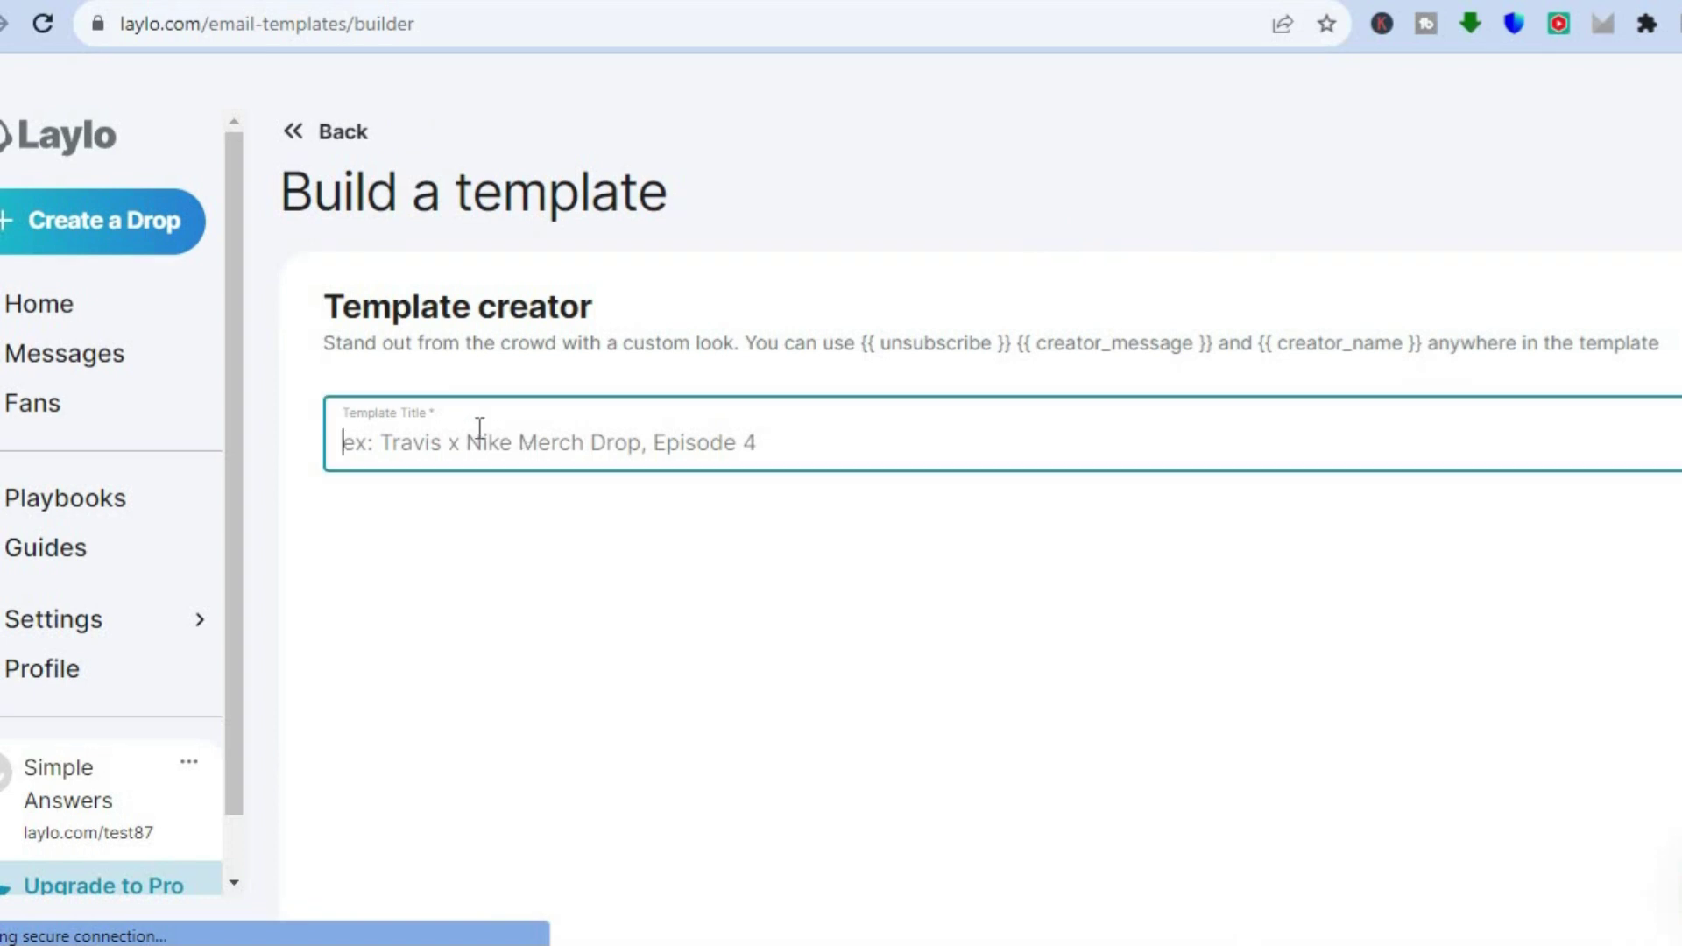
pyautogui.write('test')
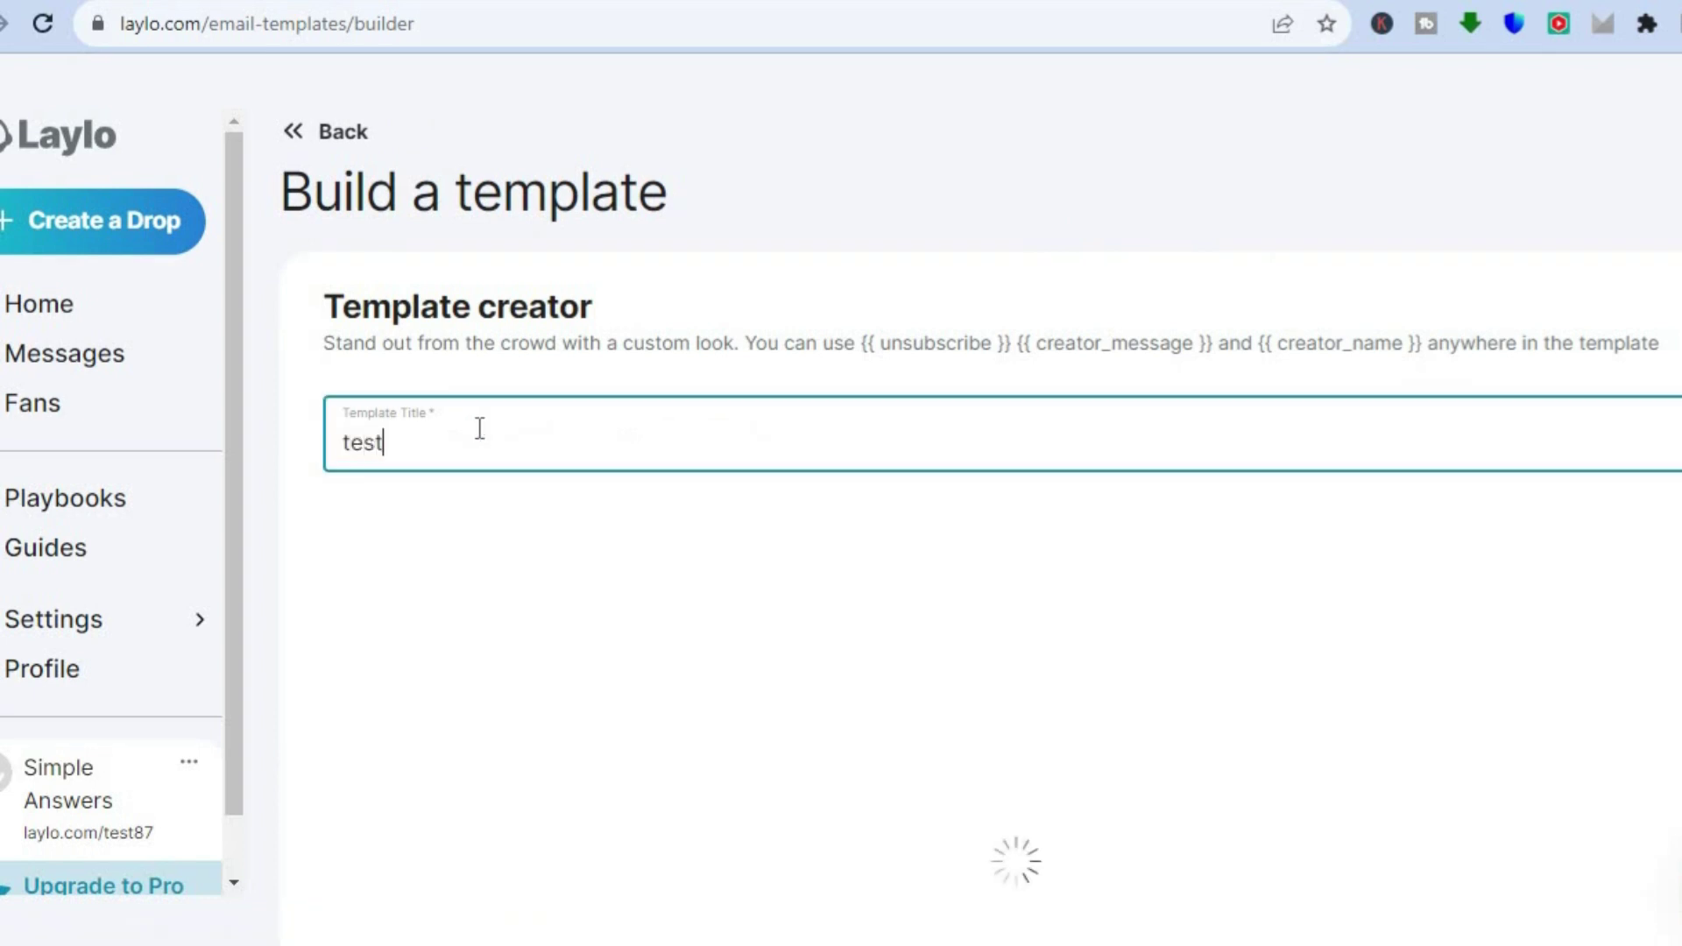
pyautogui.scroll(-6, 980, 490)
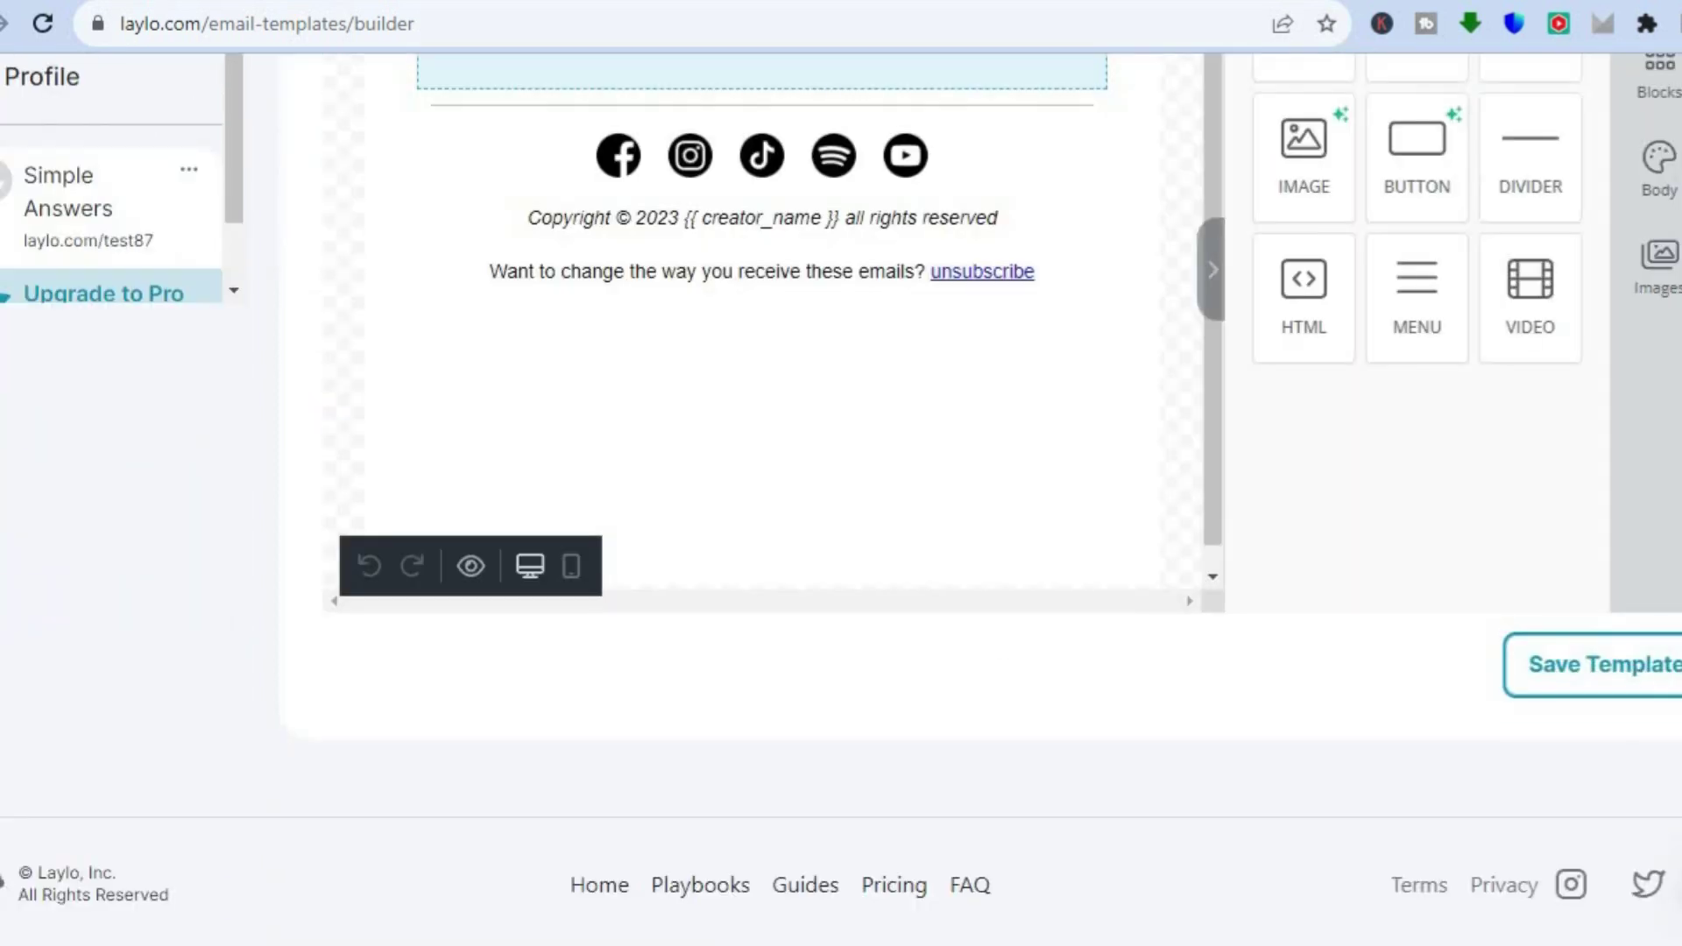
pyautogui.scroll(1, 1629, 724)
pyautogui.scroll(3, 1296, 421)
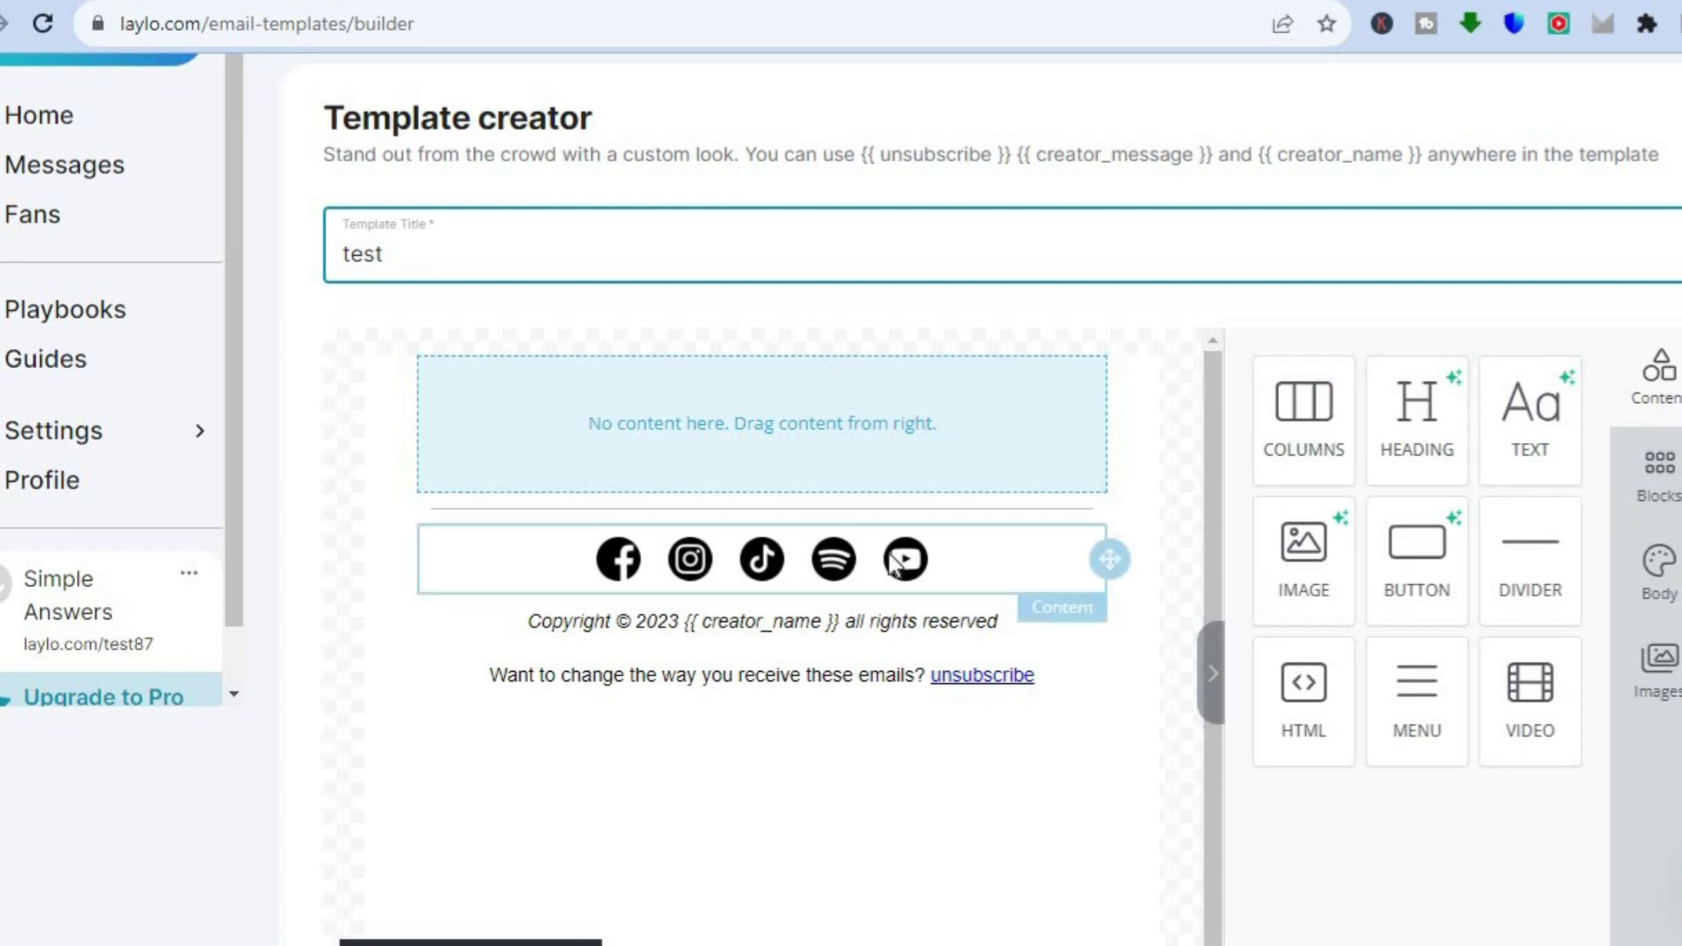
pyautogui.scroll(-4, 1162, 490)
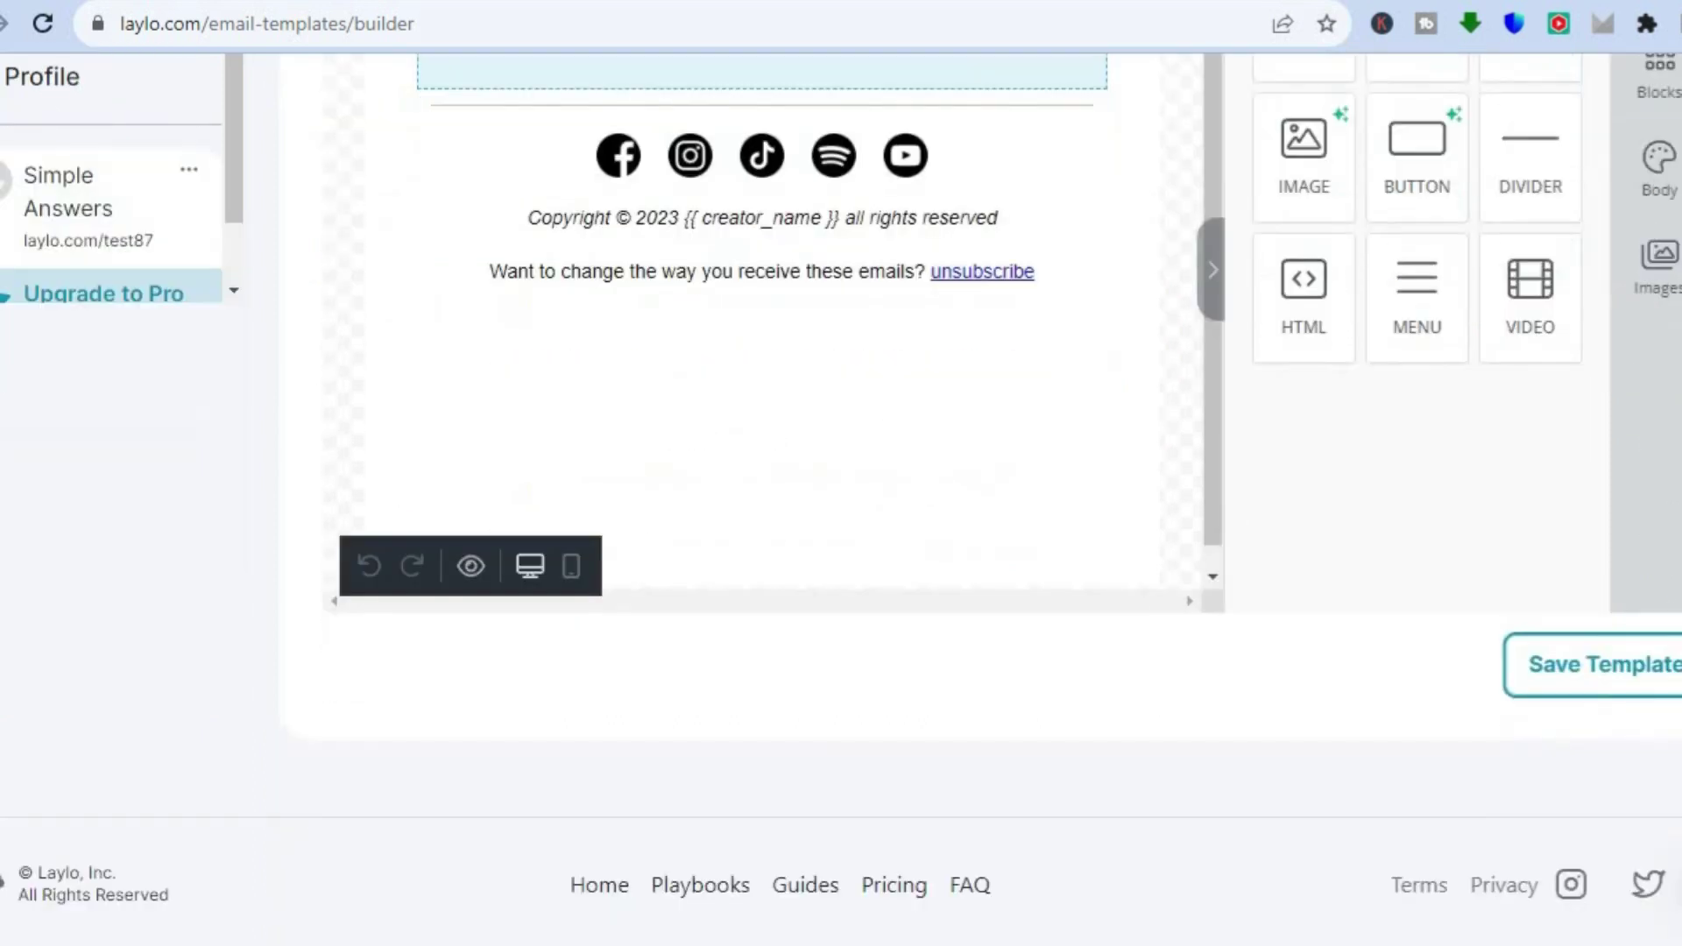
pyautogui.scroll(6, 841, 516)
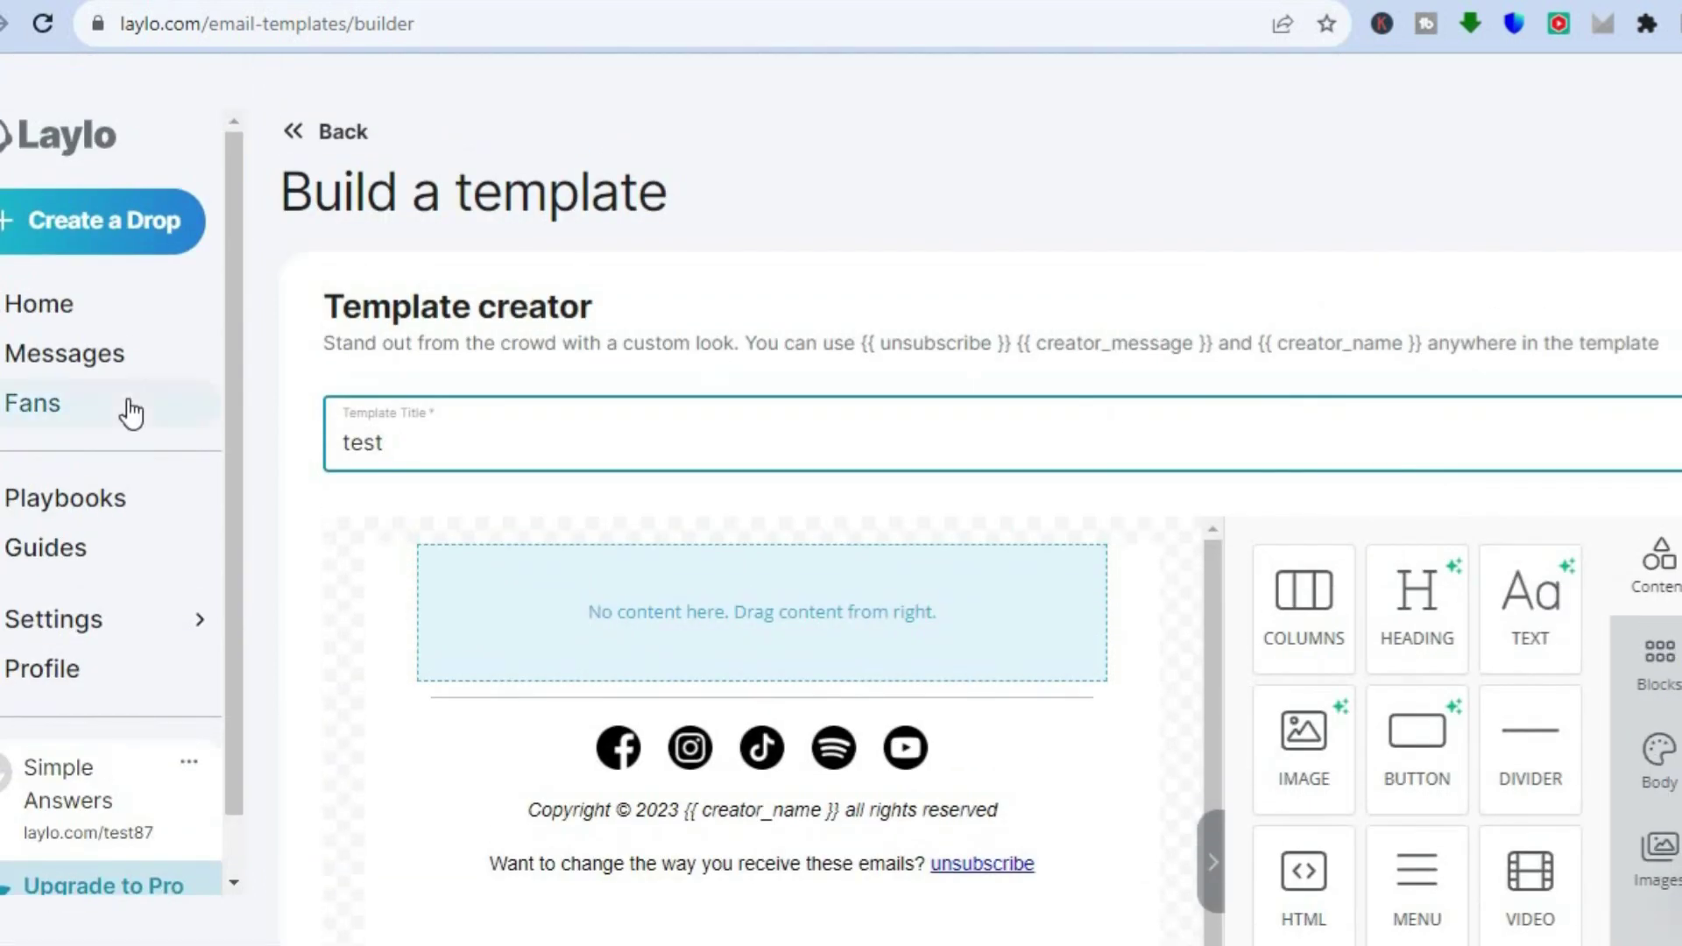
pyautogui.click(129, 412)
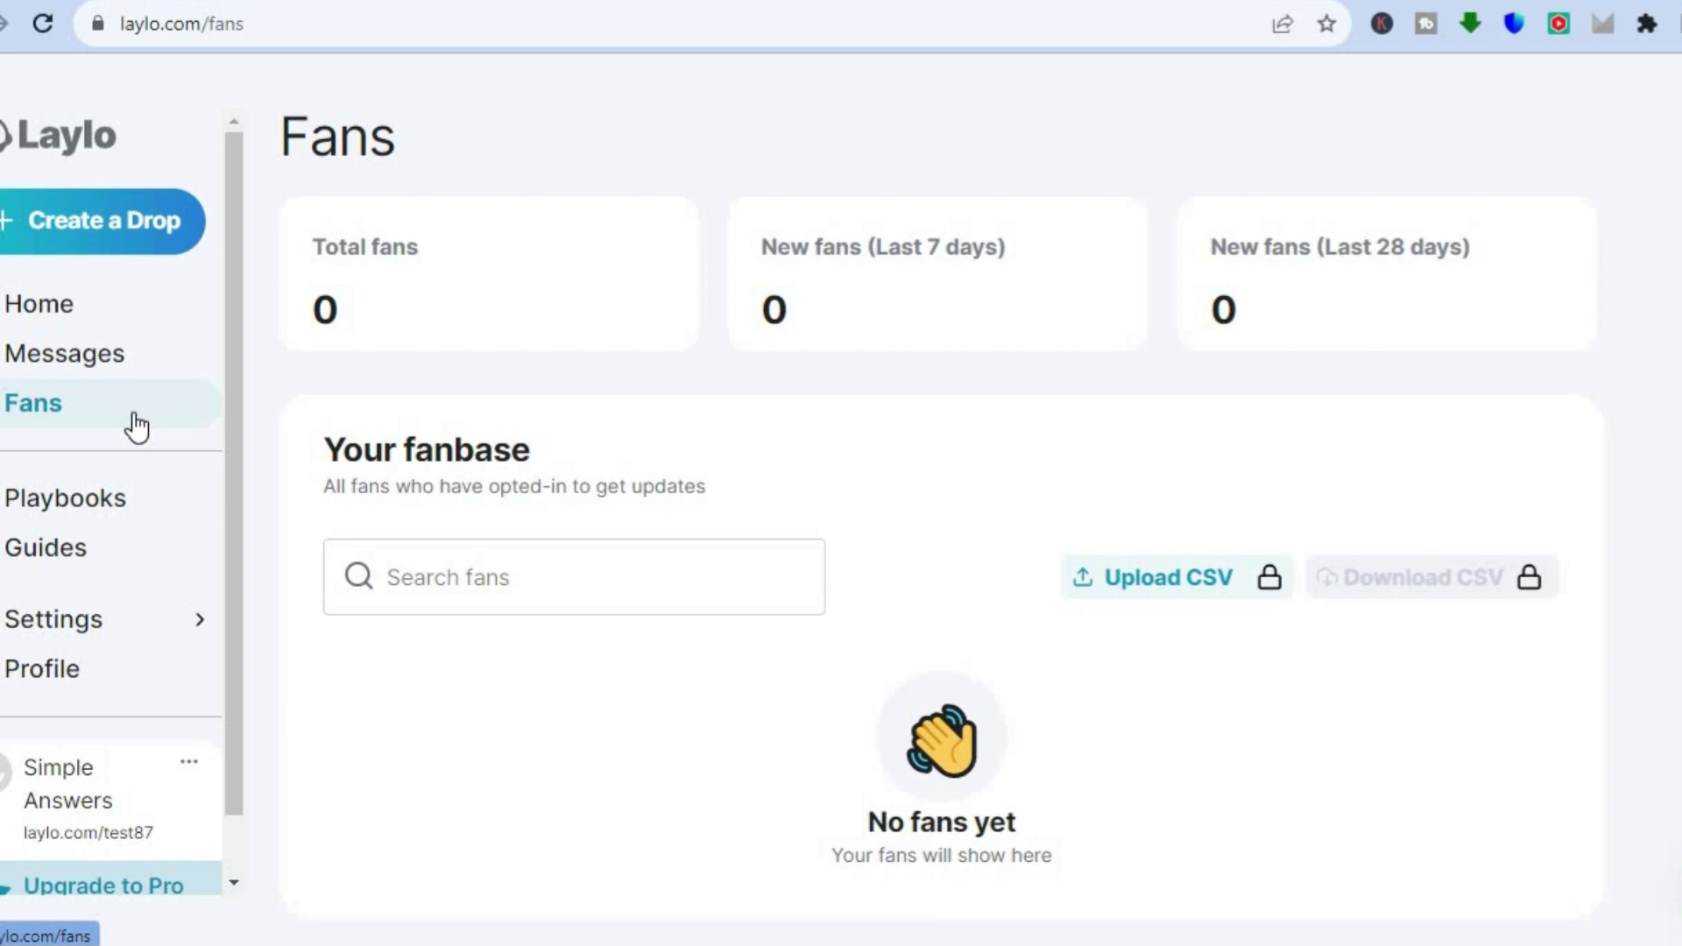
# Step: Browse the Playbooks drop examples from top creators, switching between the Music and Merch categories
pyautogui.click(146, 499)
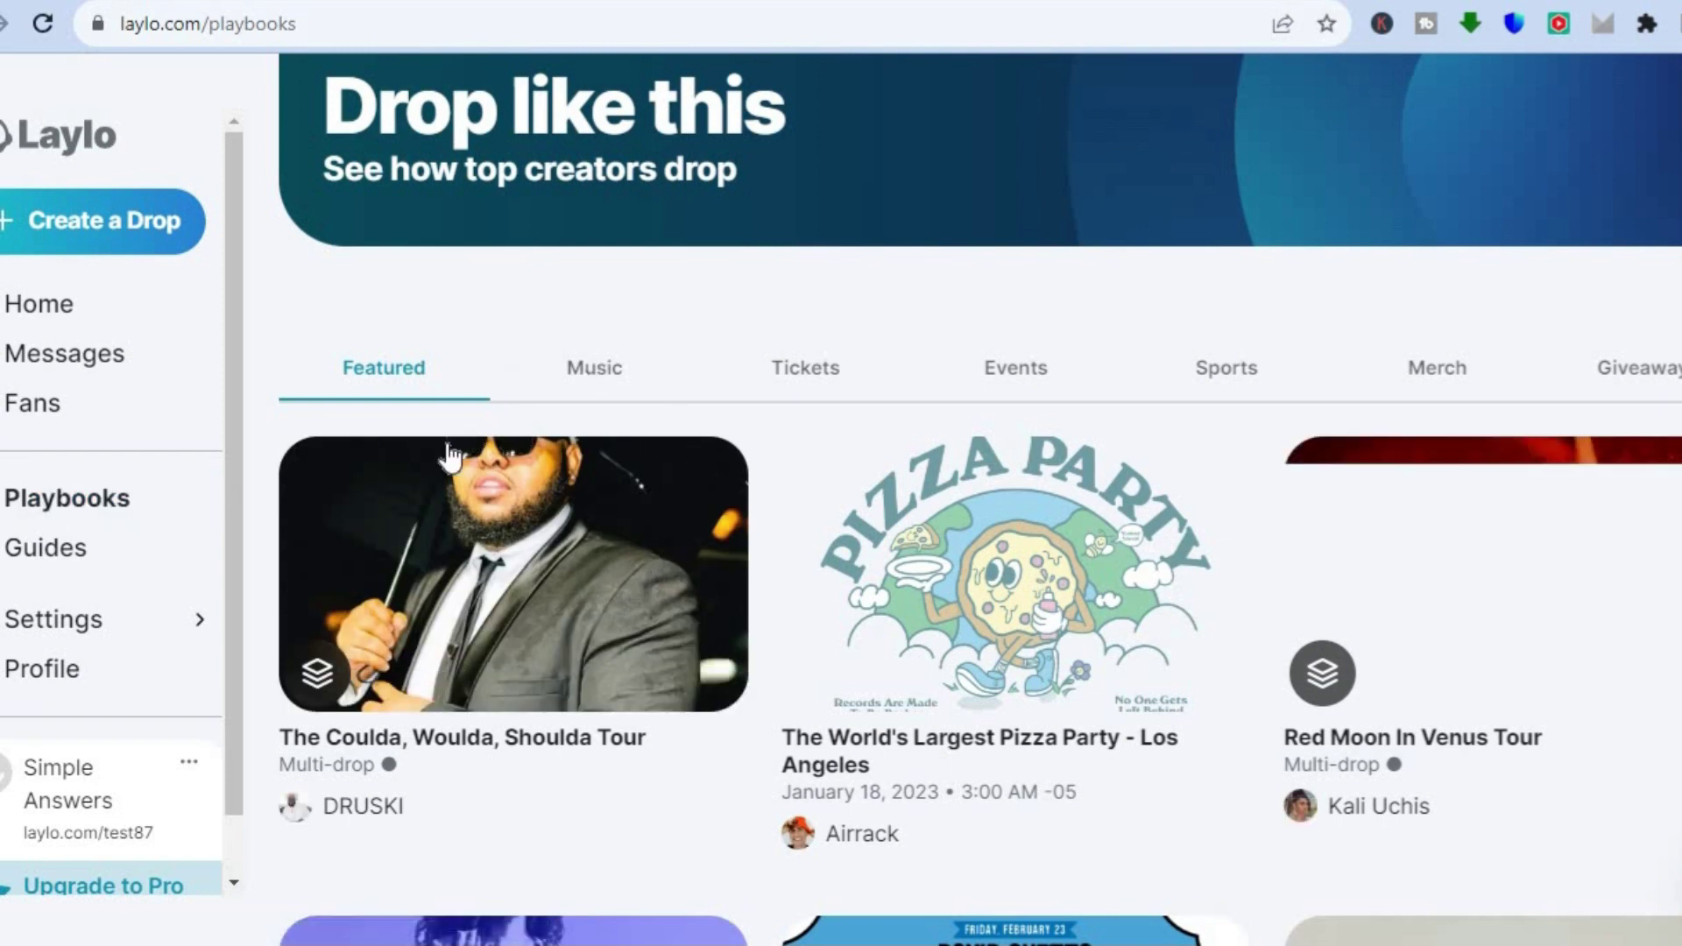
pyautogui.click(592, 377)
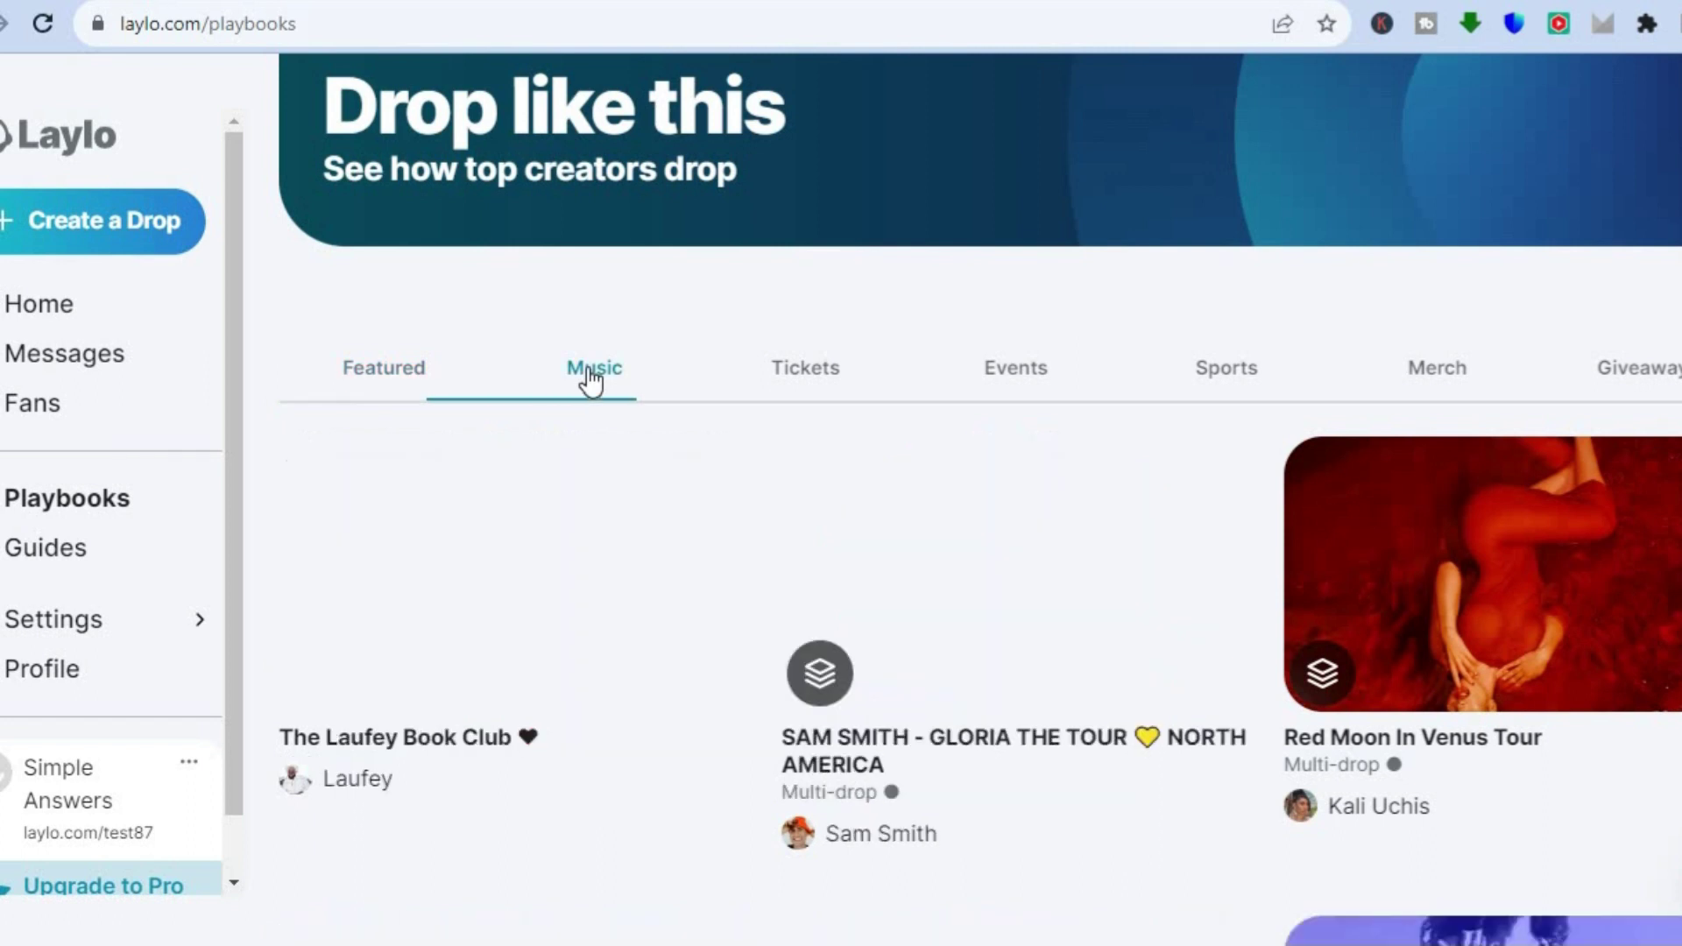
pyautogui.click(1428, 375)
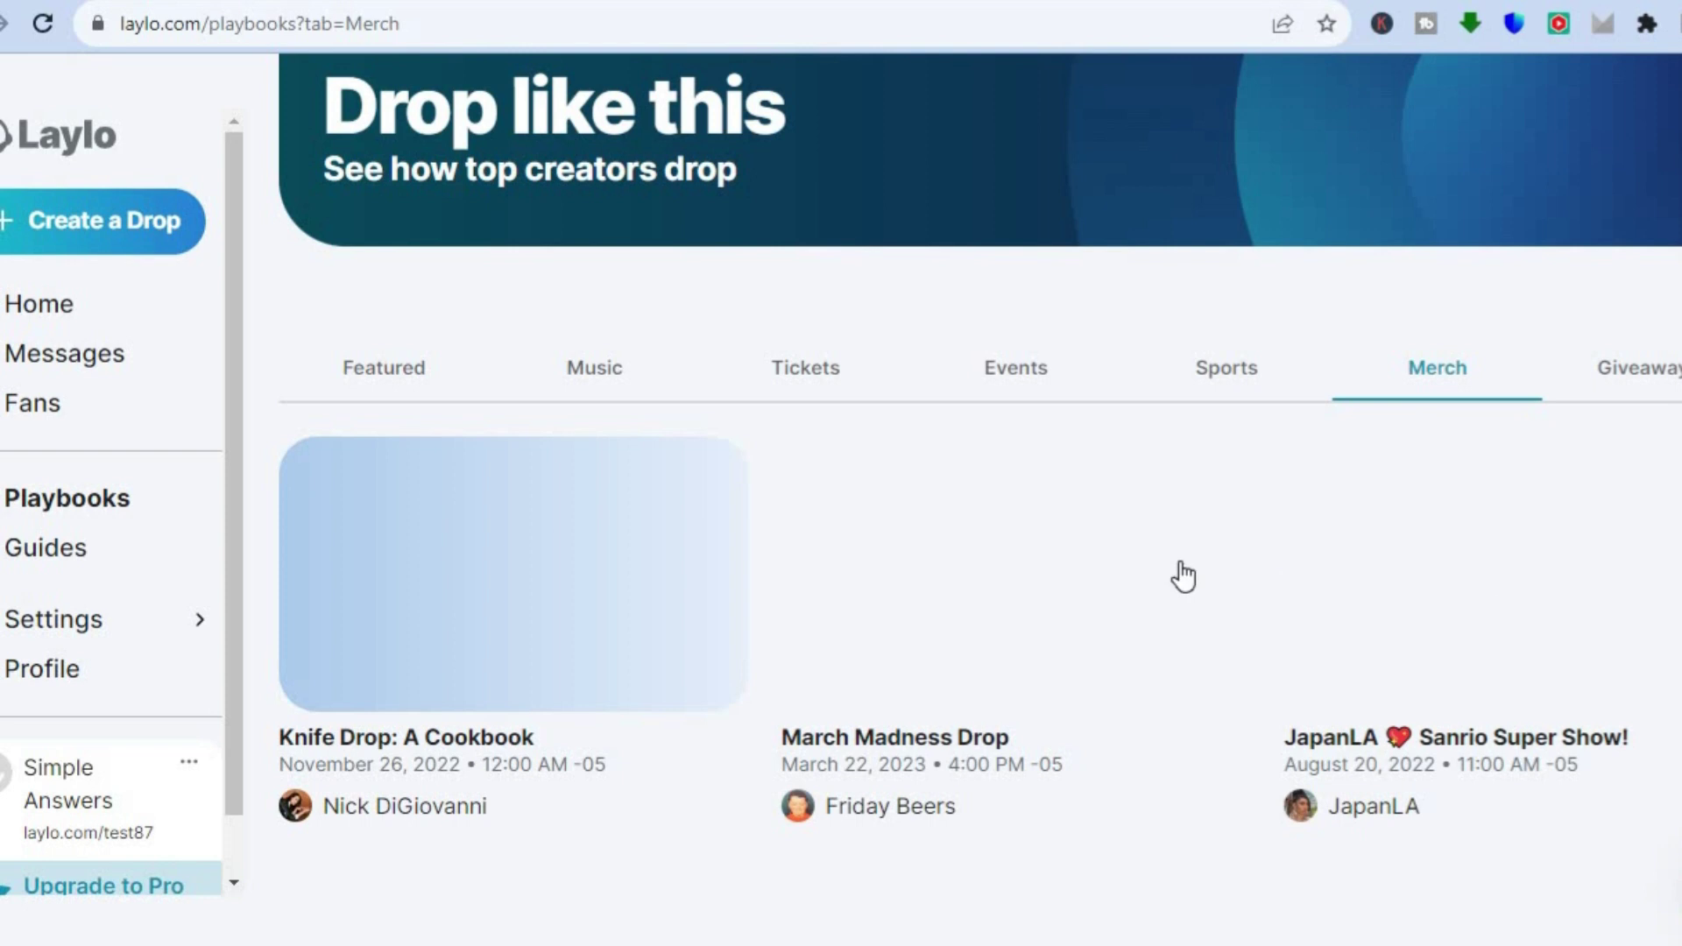
pyautogui.click(97, 548)
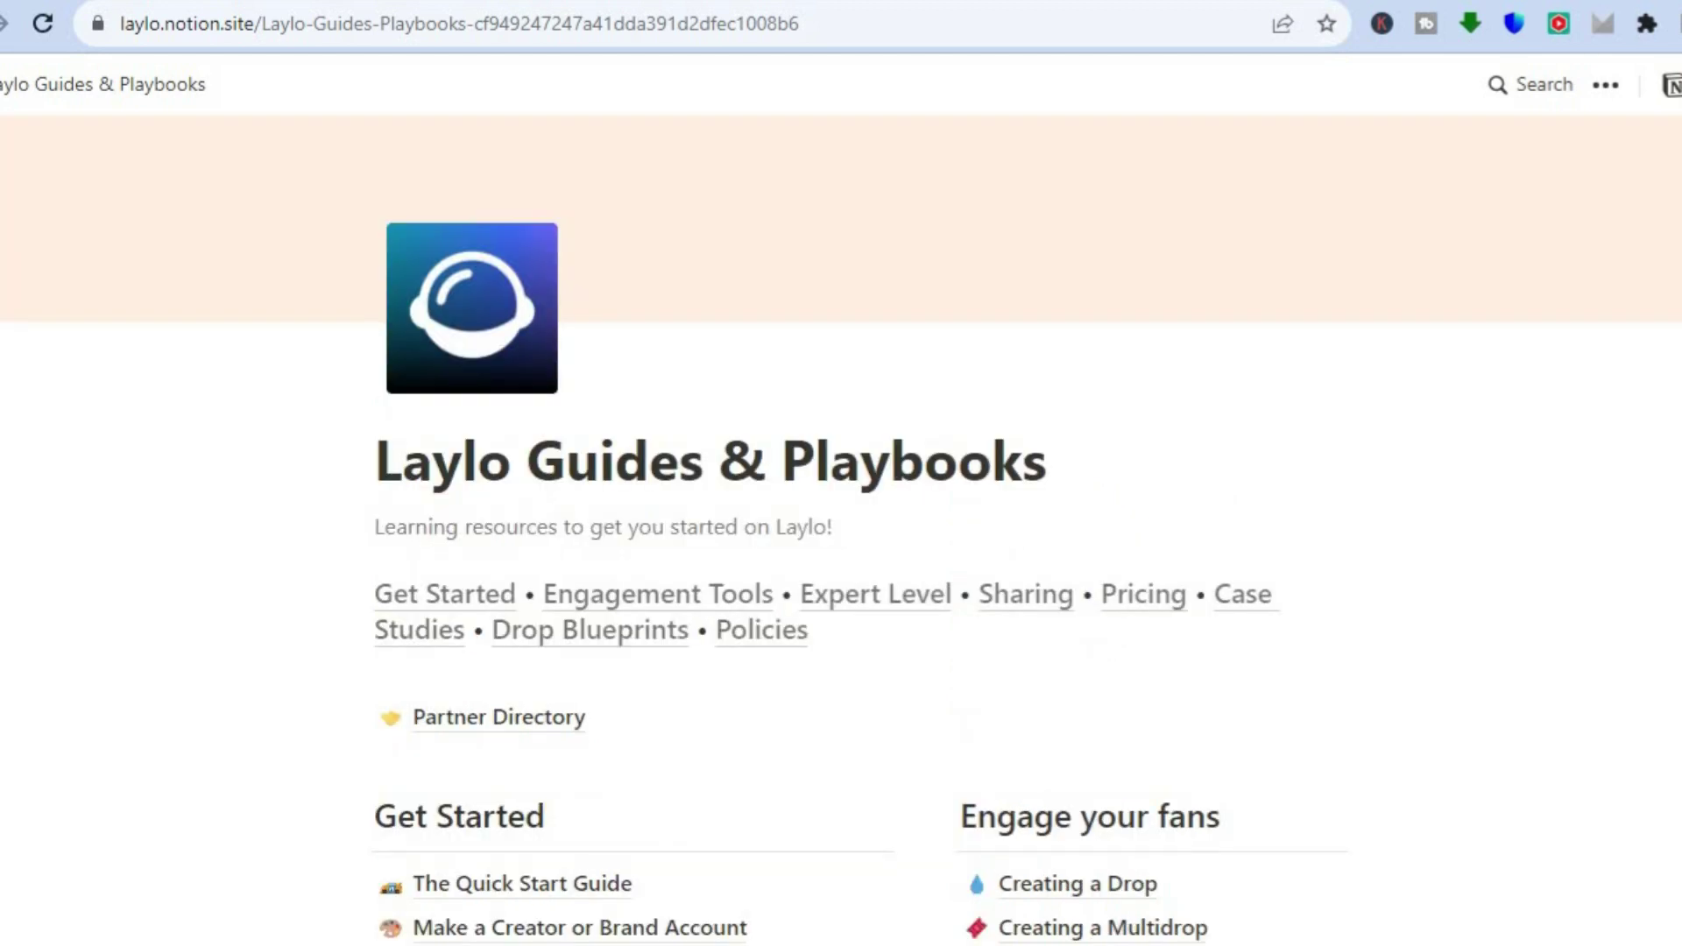
pyautogui.scroll(-5, 841, 539)
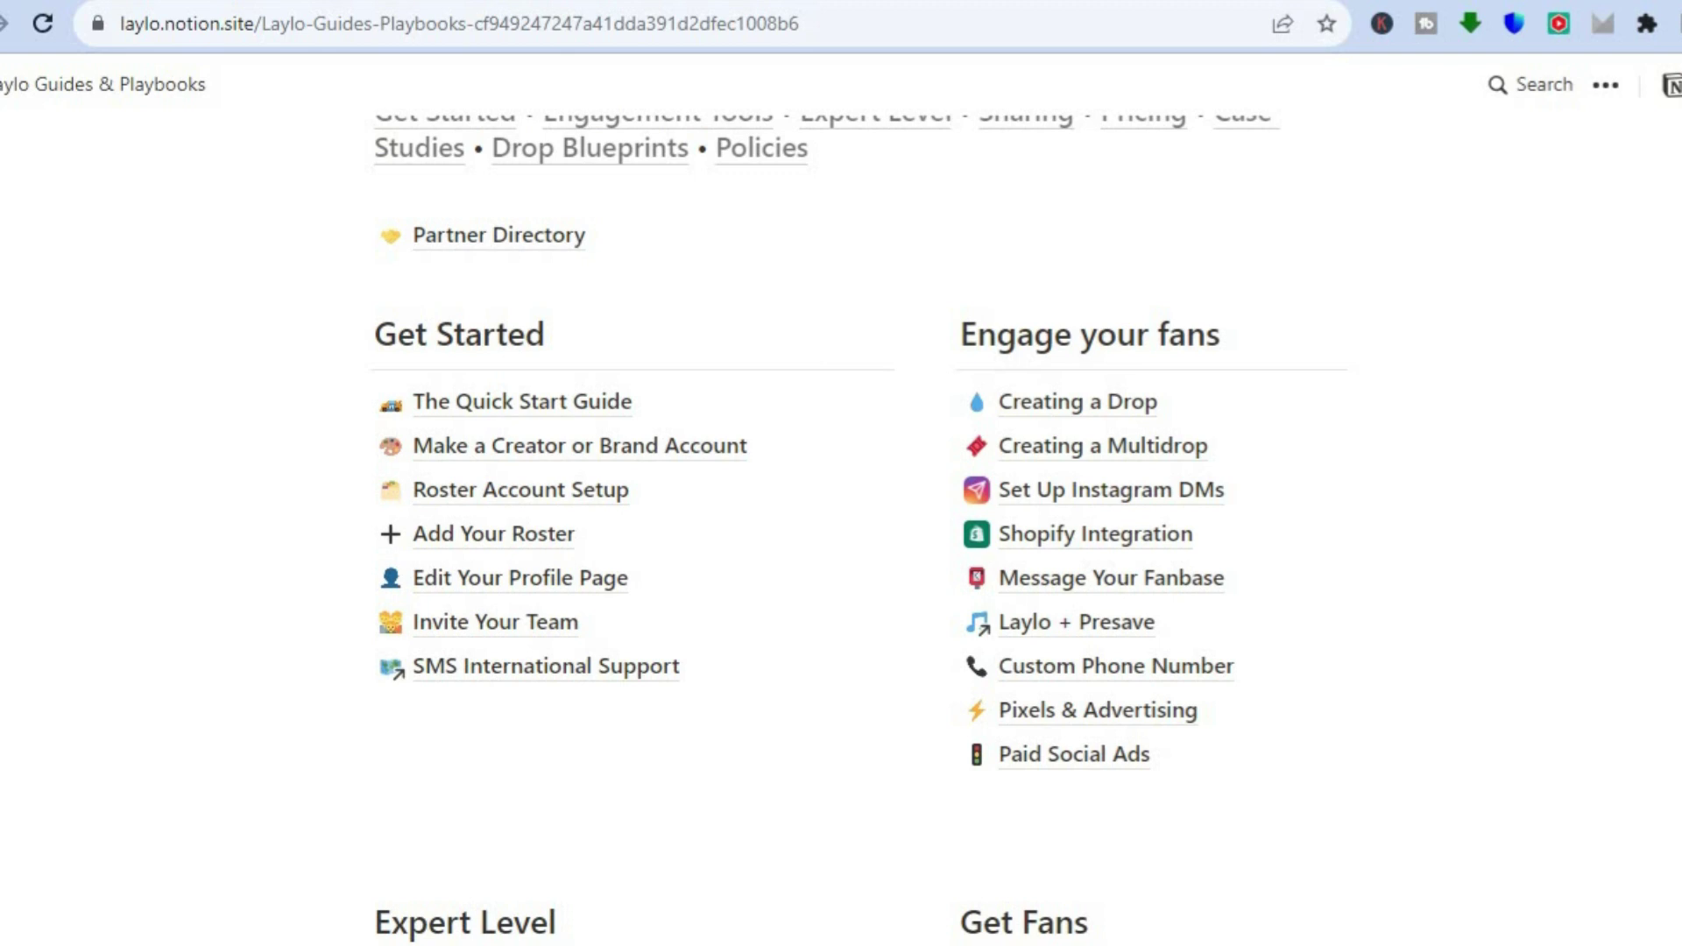
pyautogui.scroll(-3, 858, 525)
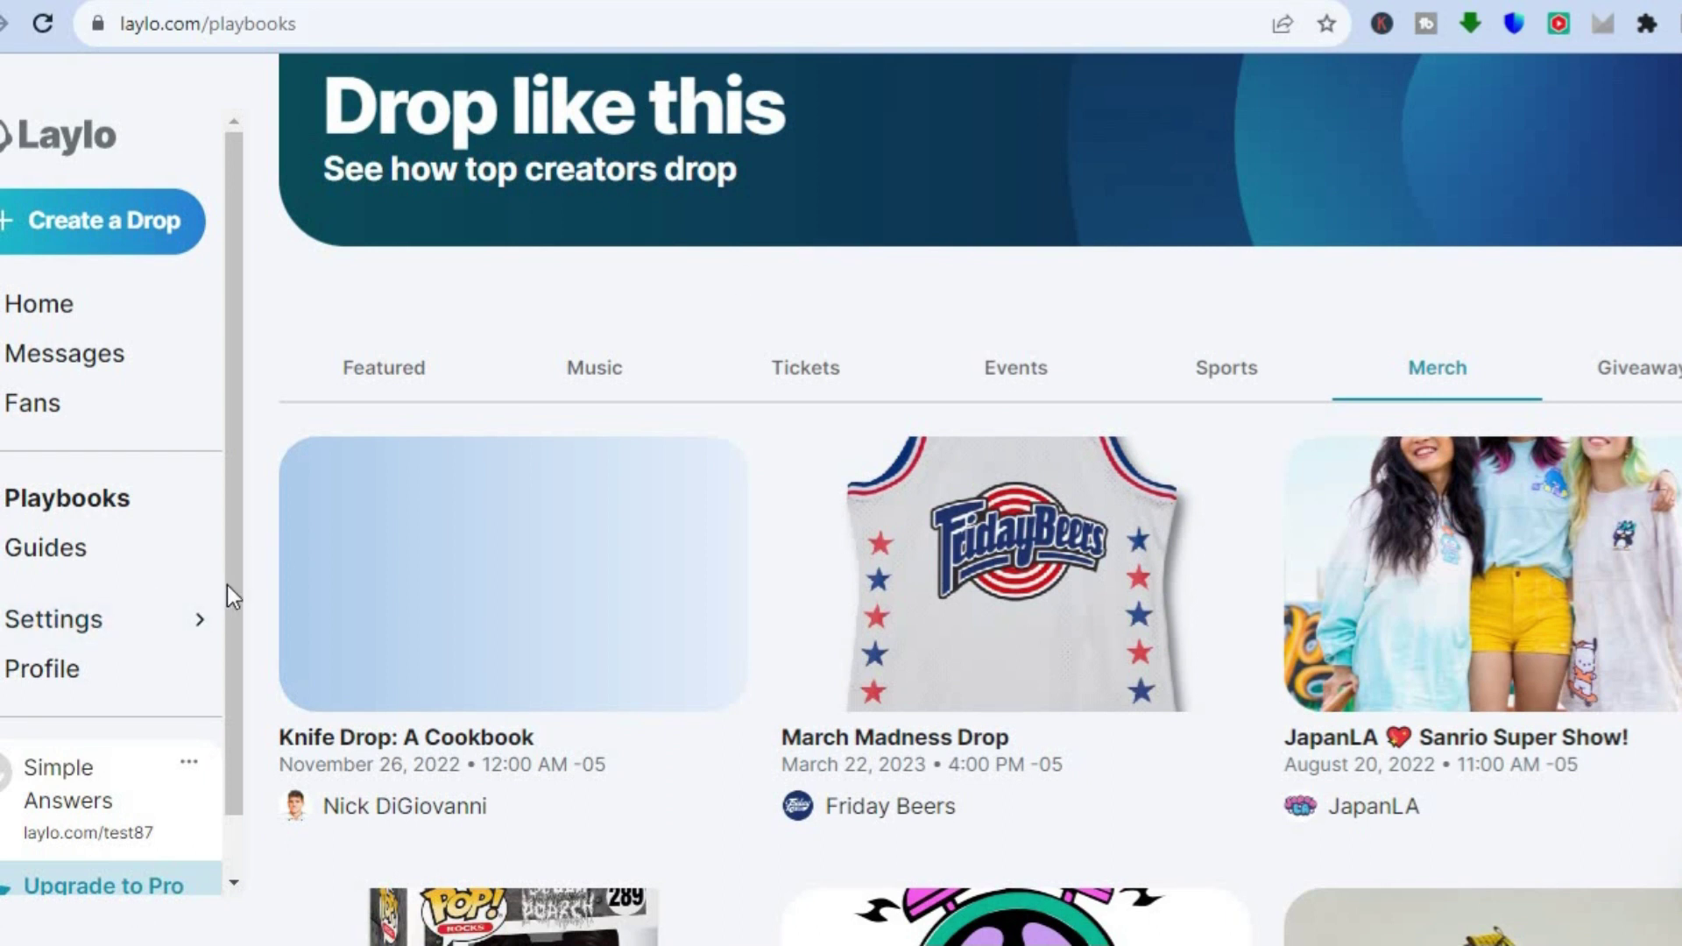
# Step: Open Settings > Integrations and try the Google Analytics, Facebook Pixel and TikTok Pixel fields
pyautogui.scroll(-1, 229, 648)
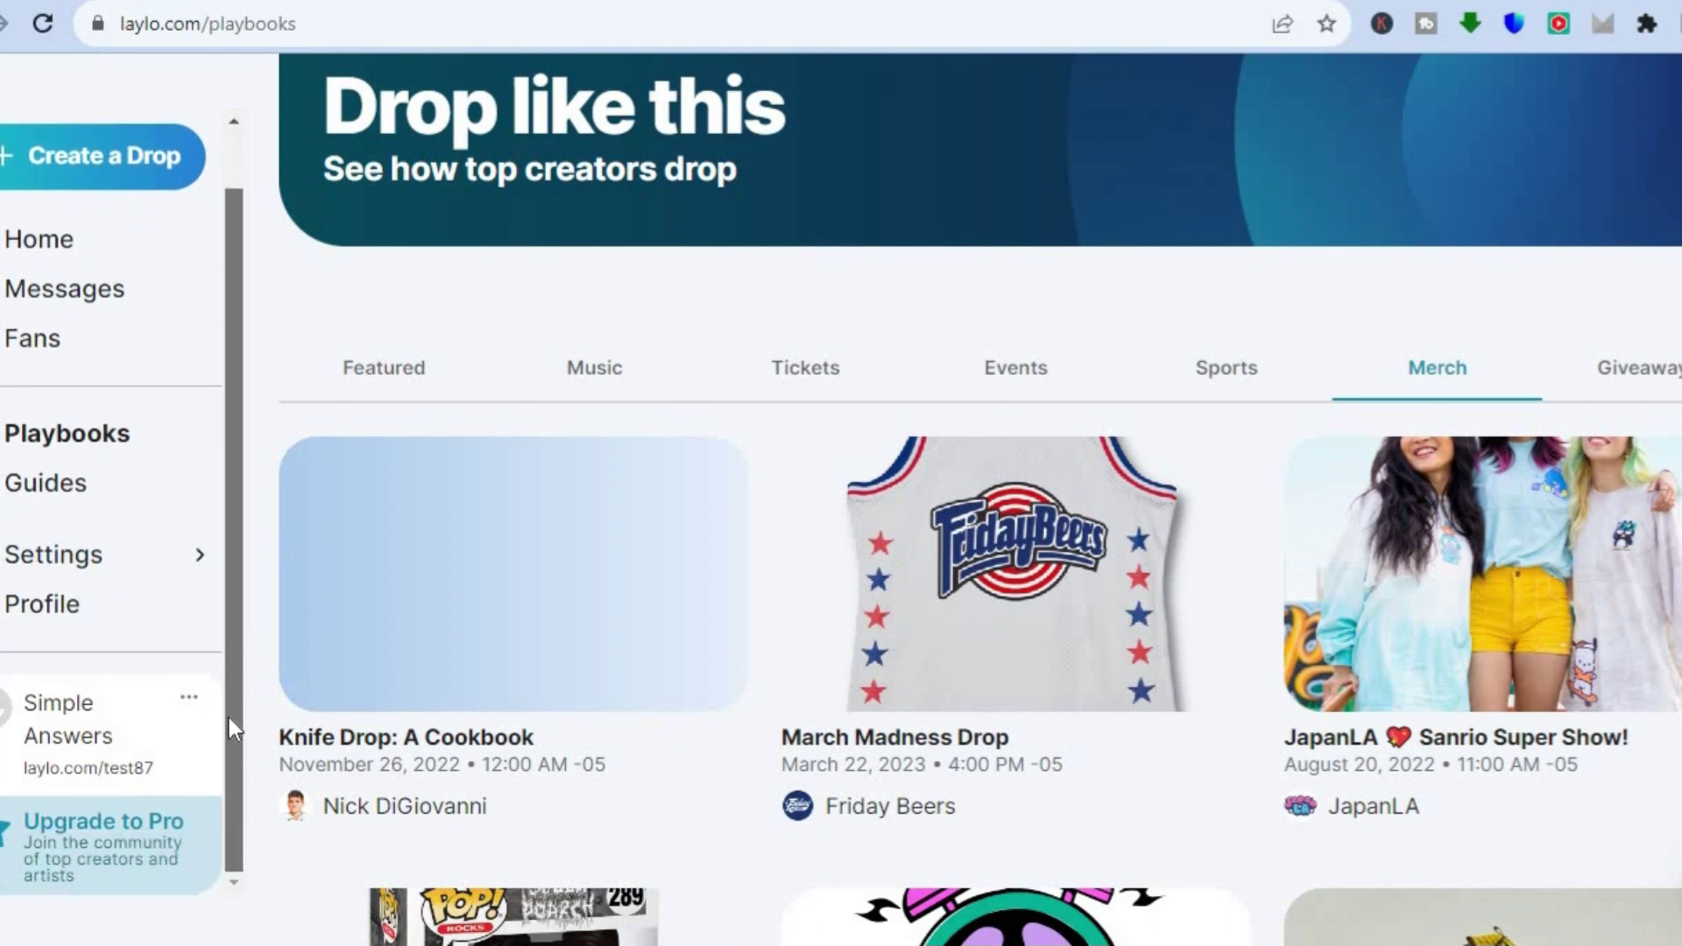
pyautogui.click(53, 557)
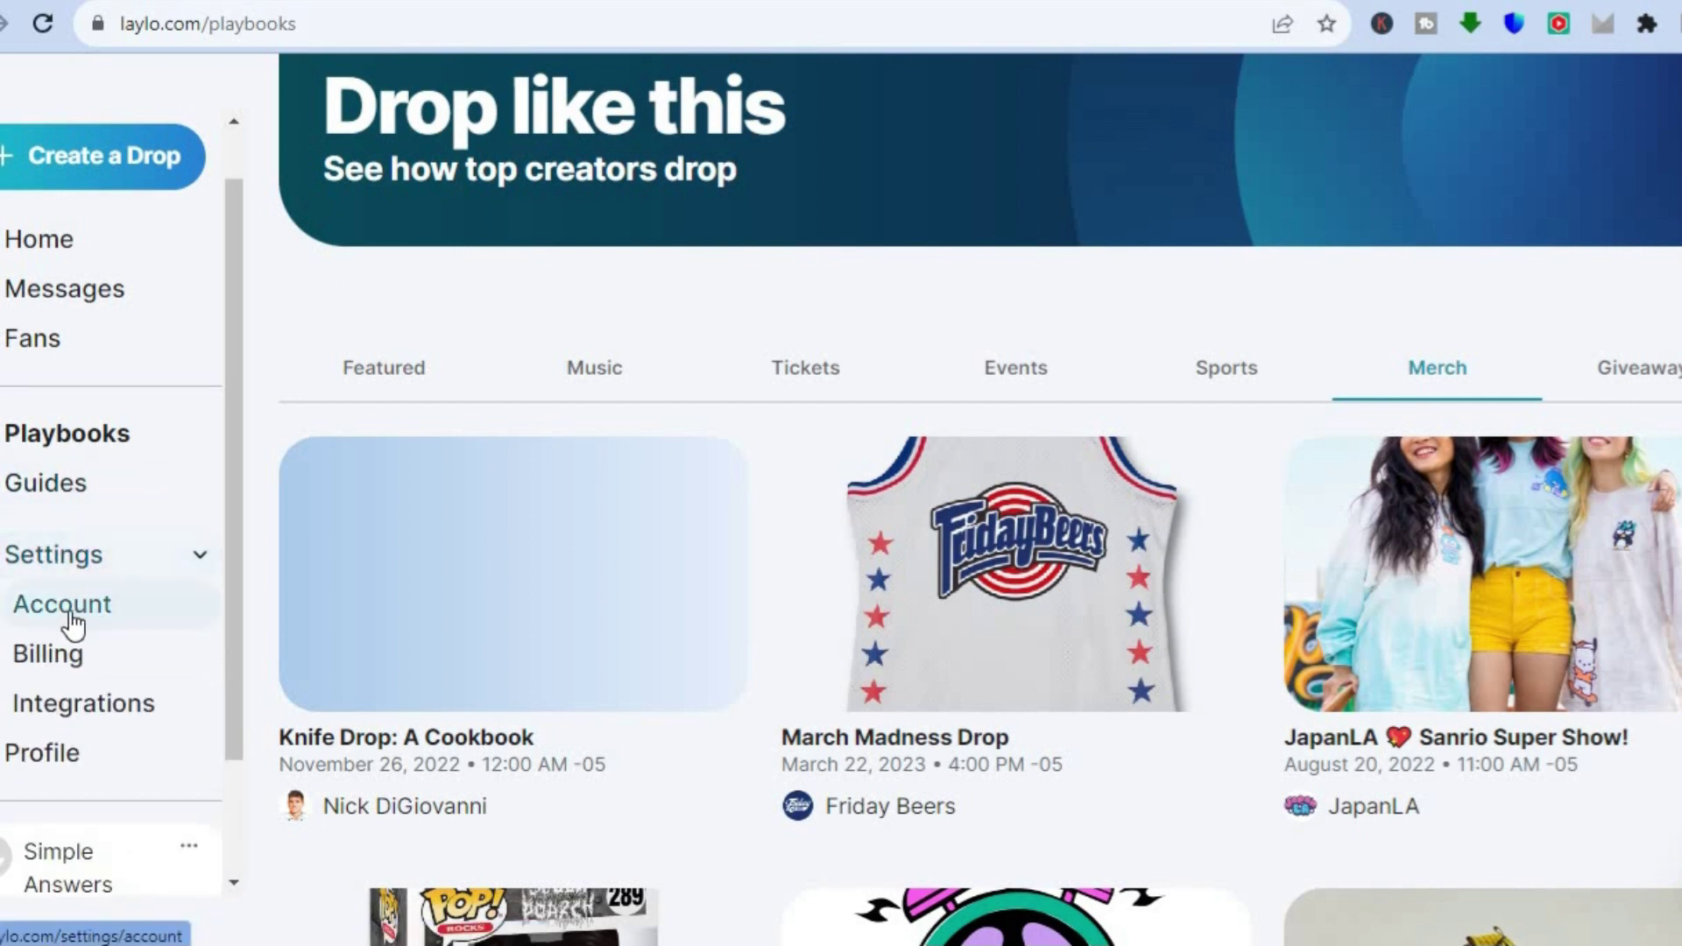
pyautogui.click(136, 718)
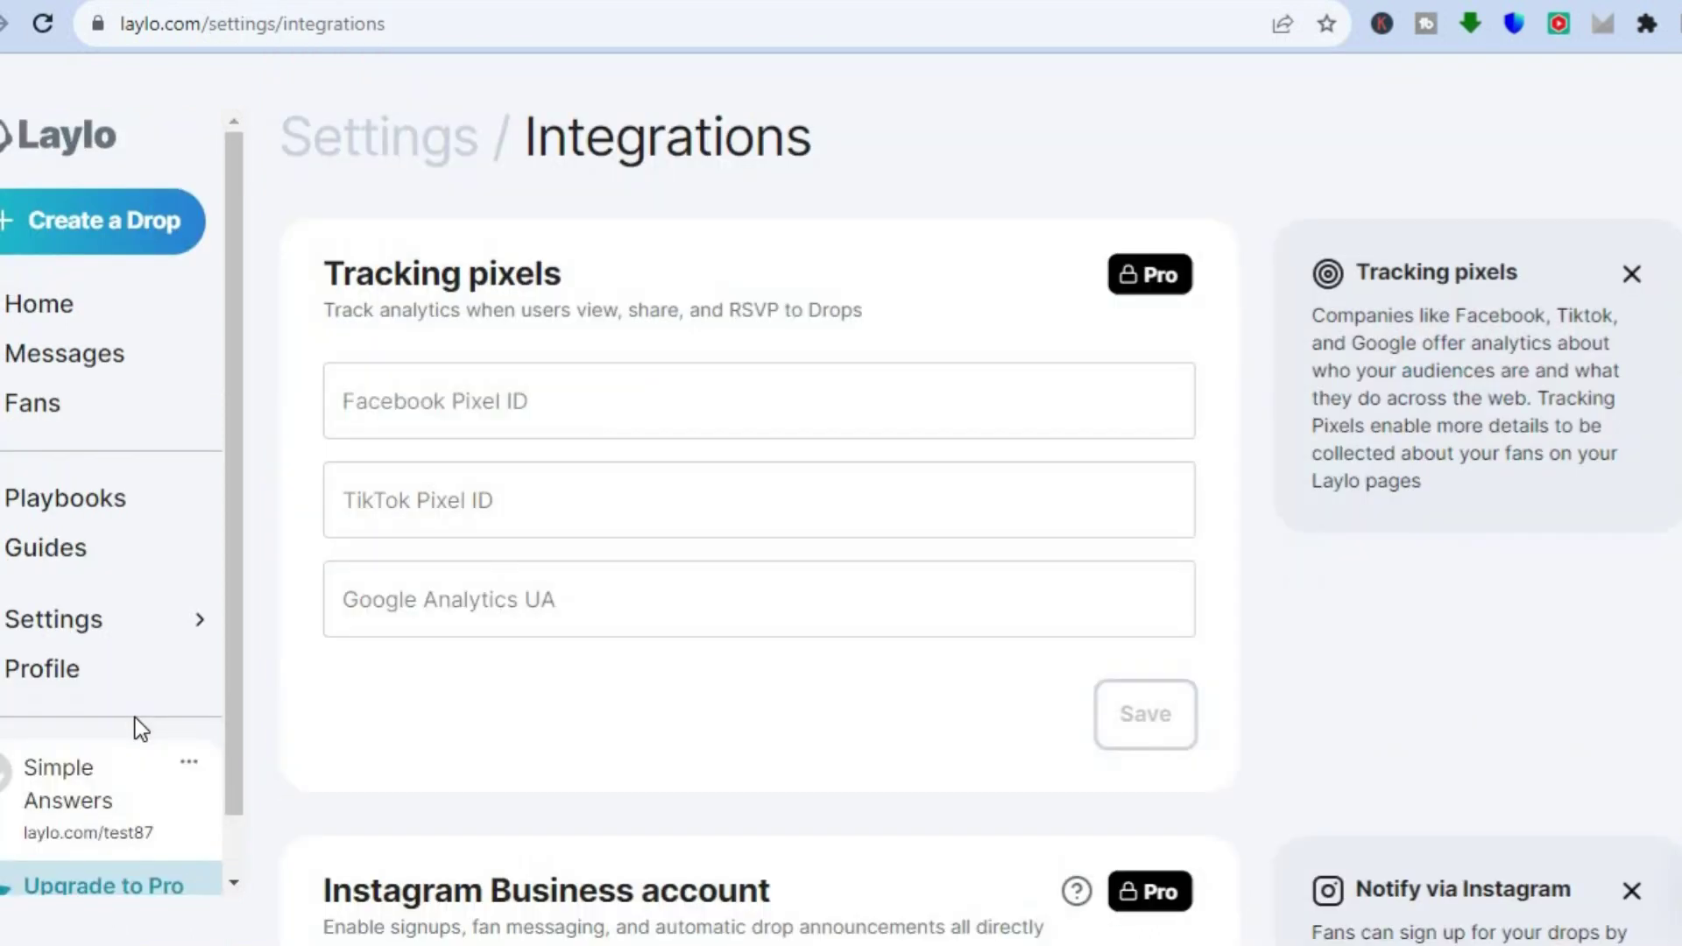
pyautogui.click(608, 577)
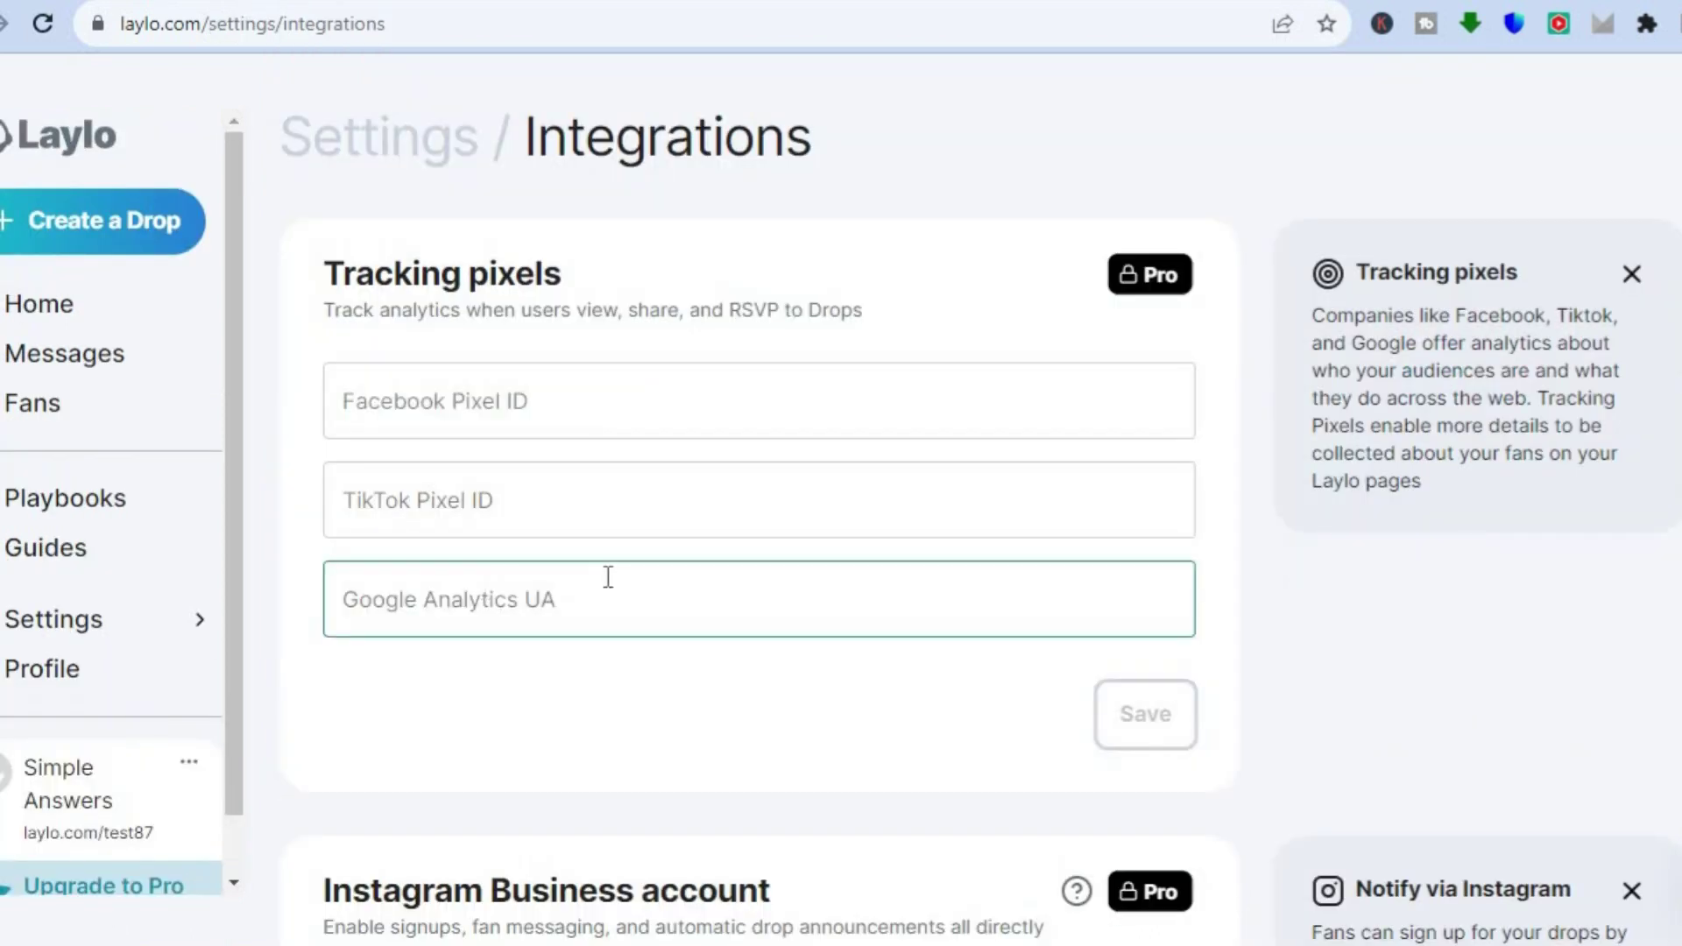
pyautogui.click(540, 384)
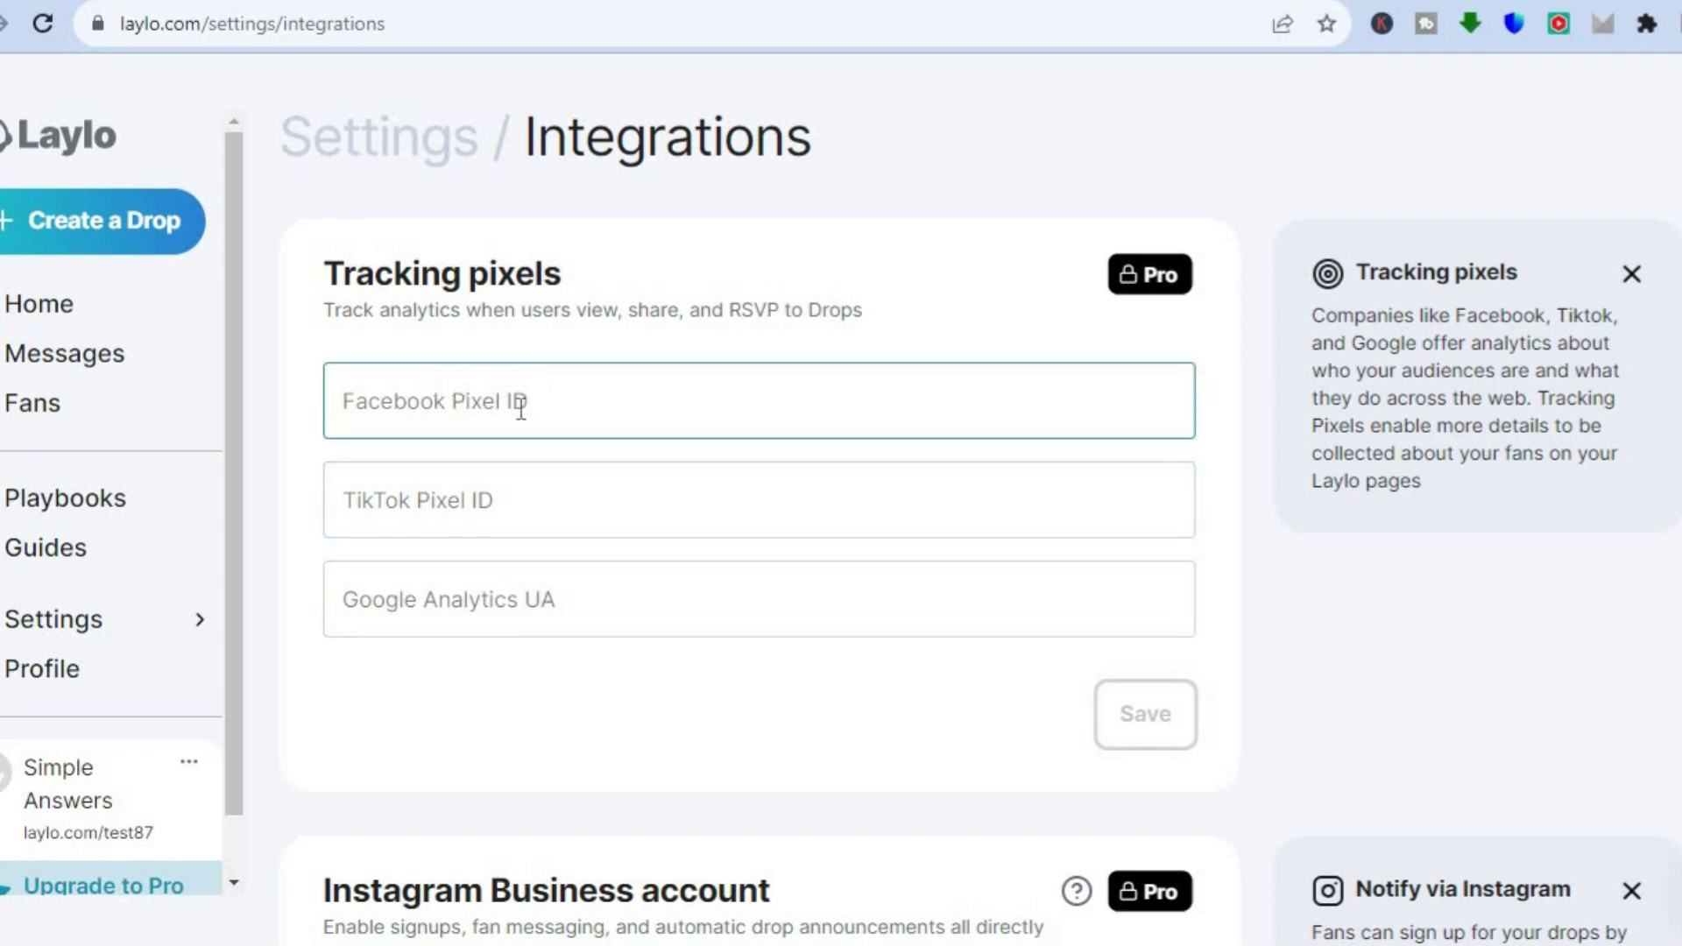
pyautogui.click(567, 515)
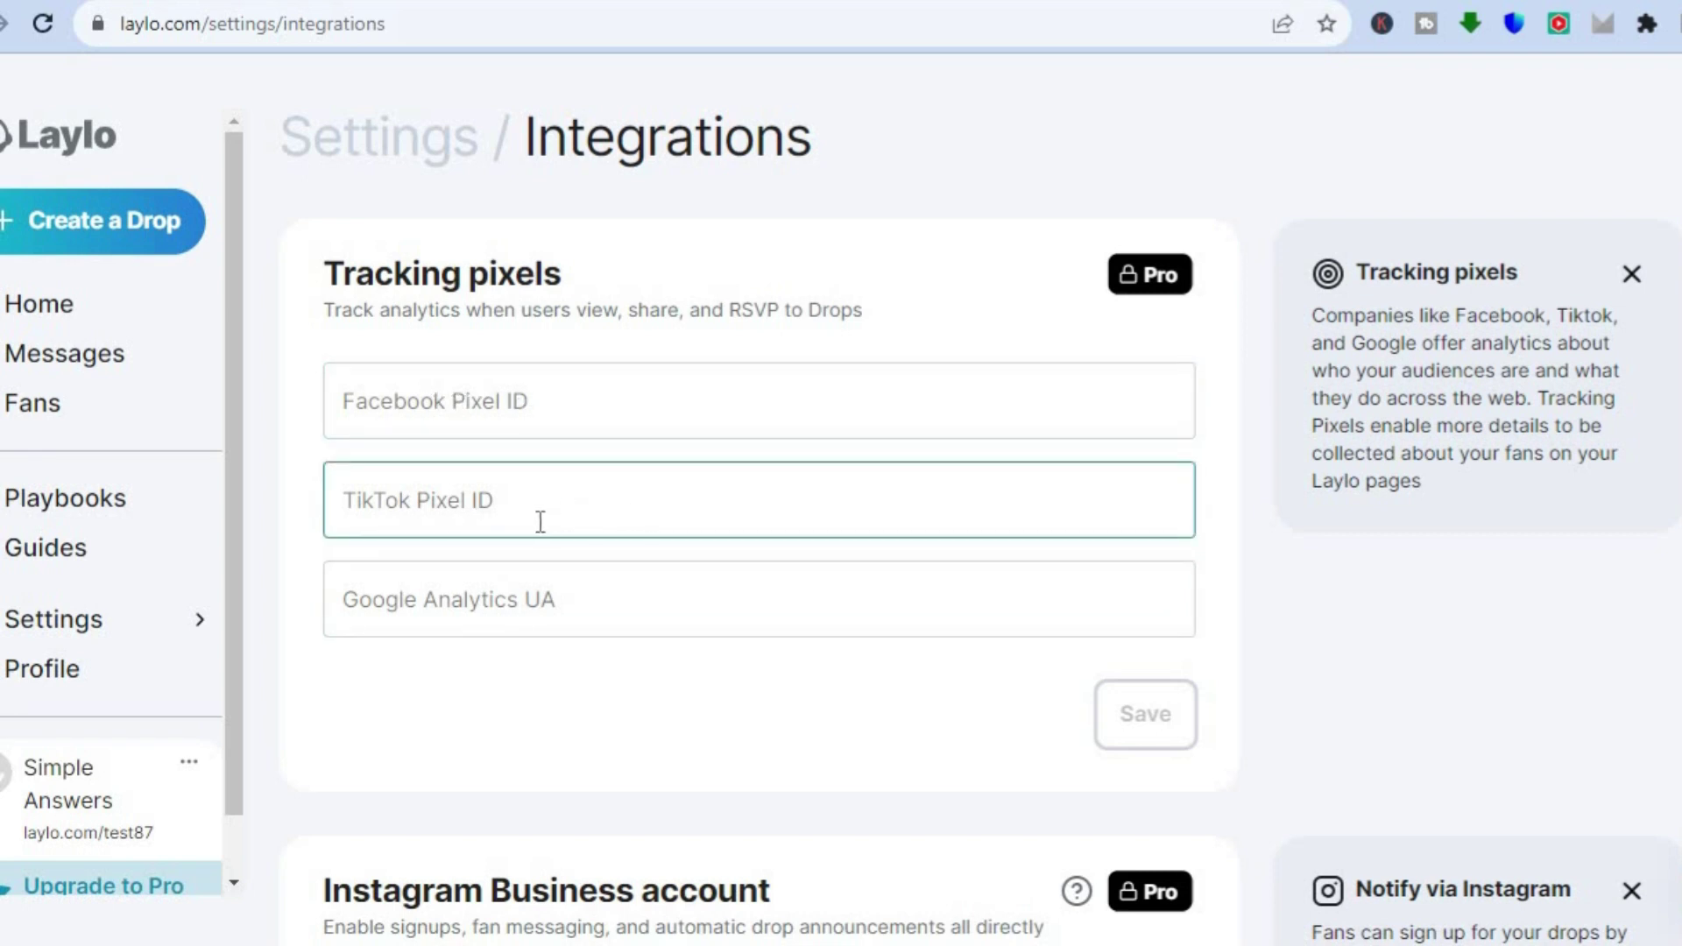
pyautogui.click(1235, 491)
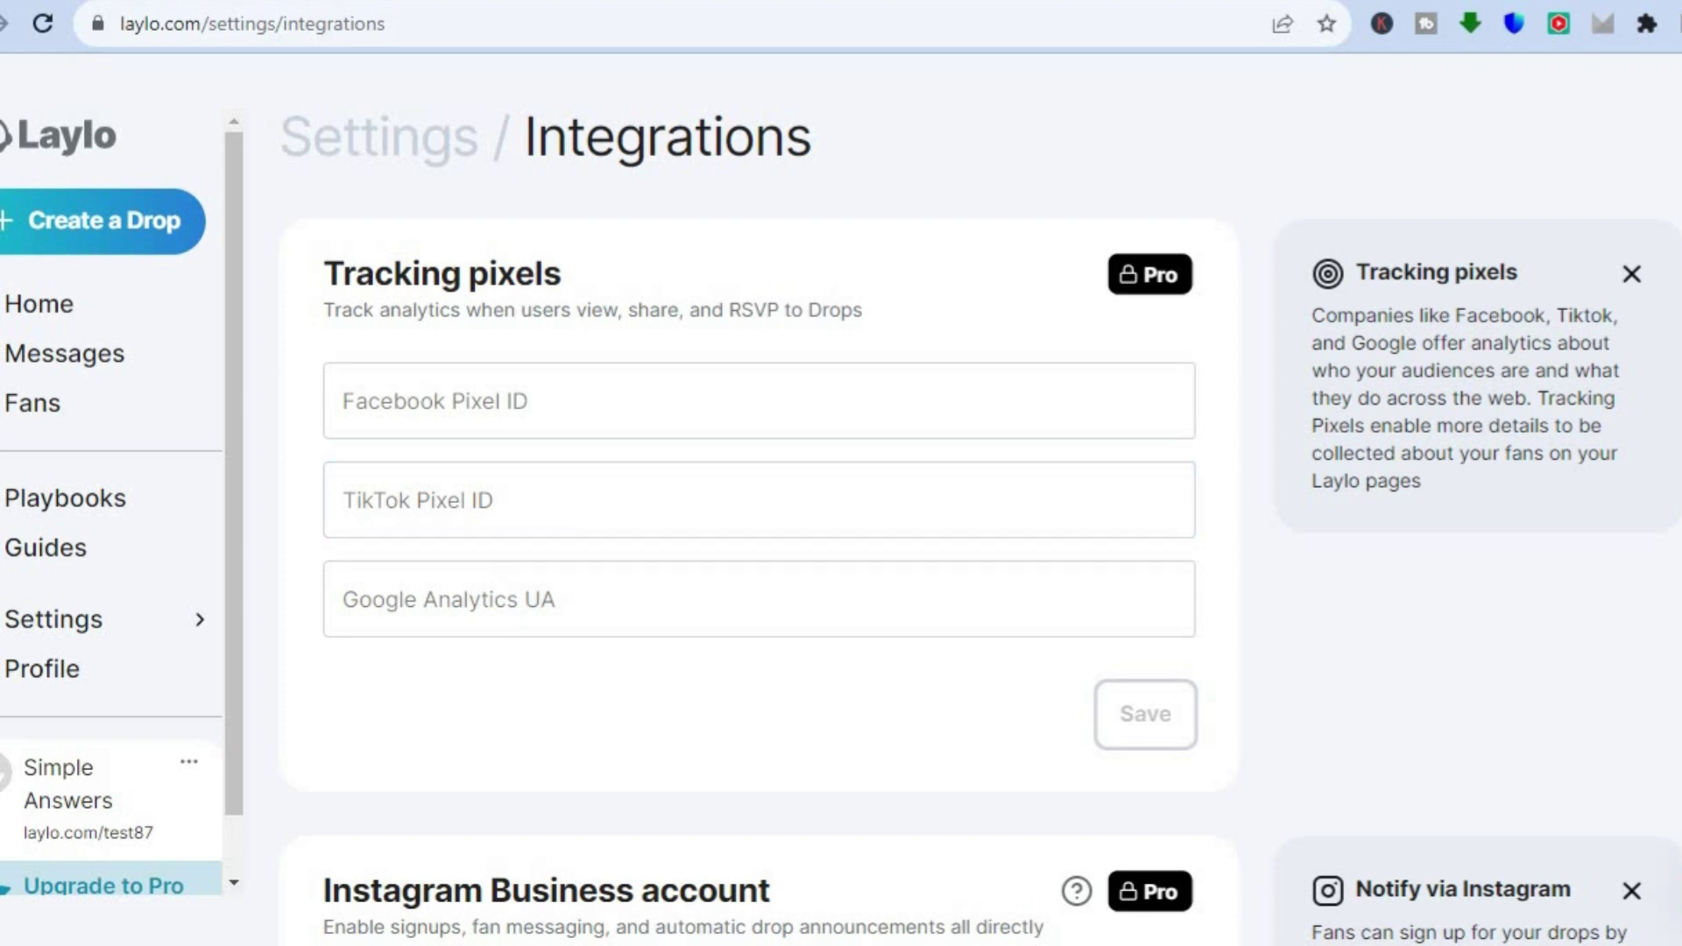
# Step: Scroll through the Instagram Business, Shopify and Koji API key integration options
pyautogui.scroll(-5, 841, 517)
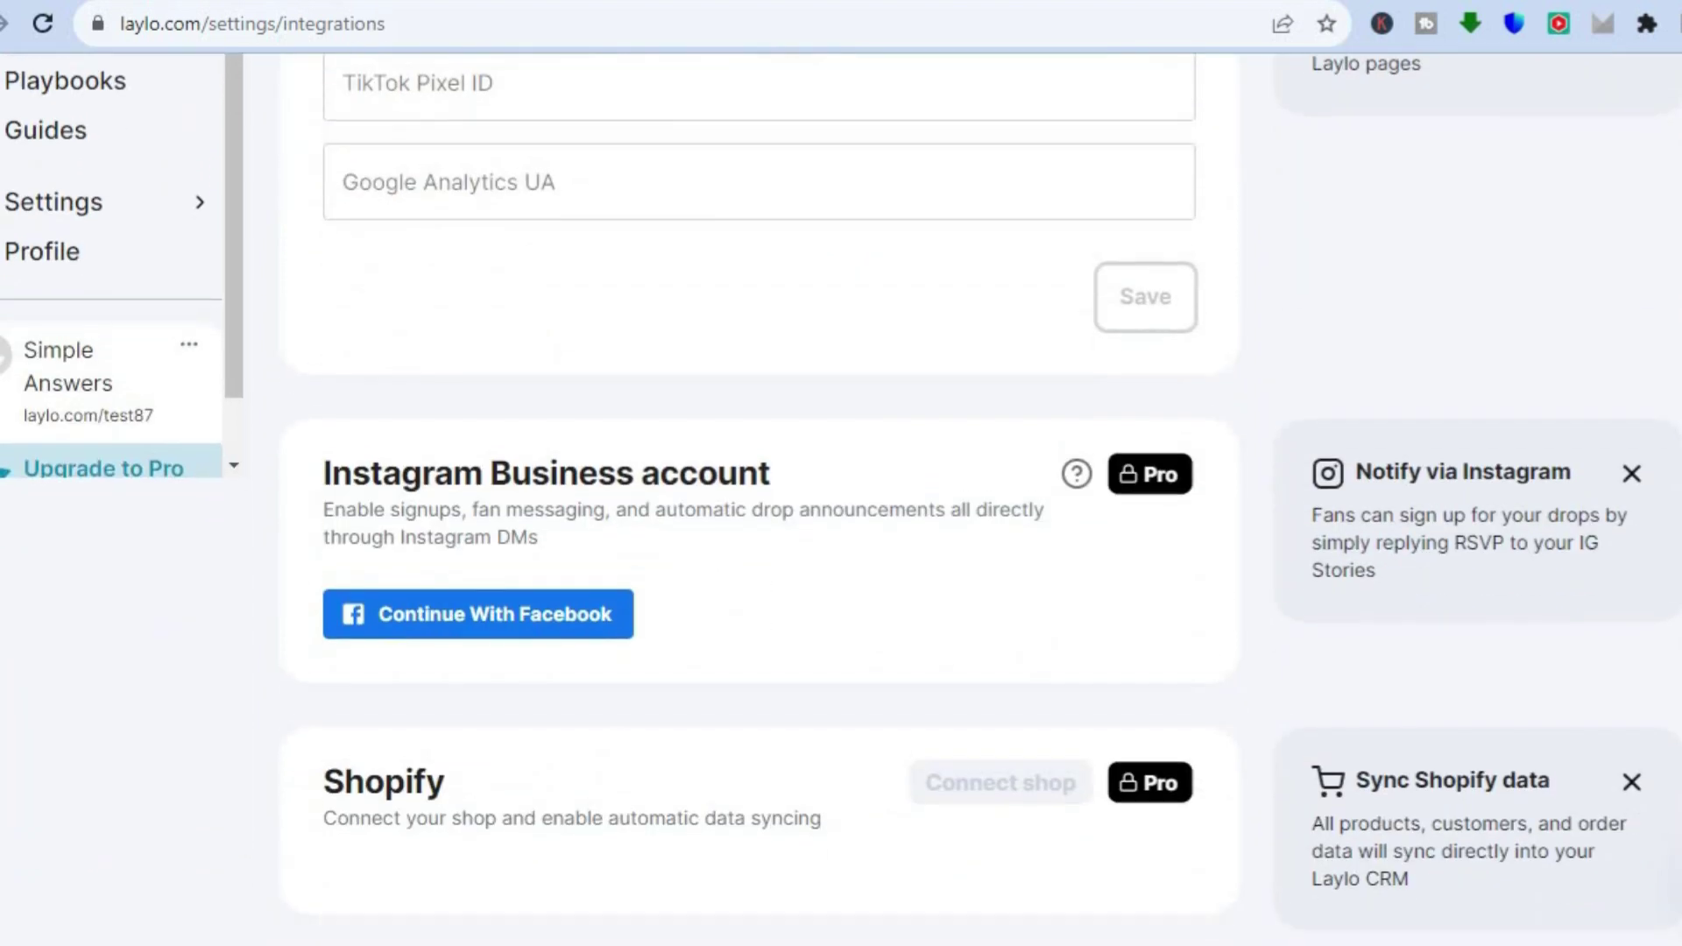
pyautogui.scroll(-3, 841, 490)
pyautogui.scroll(-1, 888, 513)
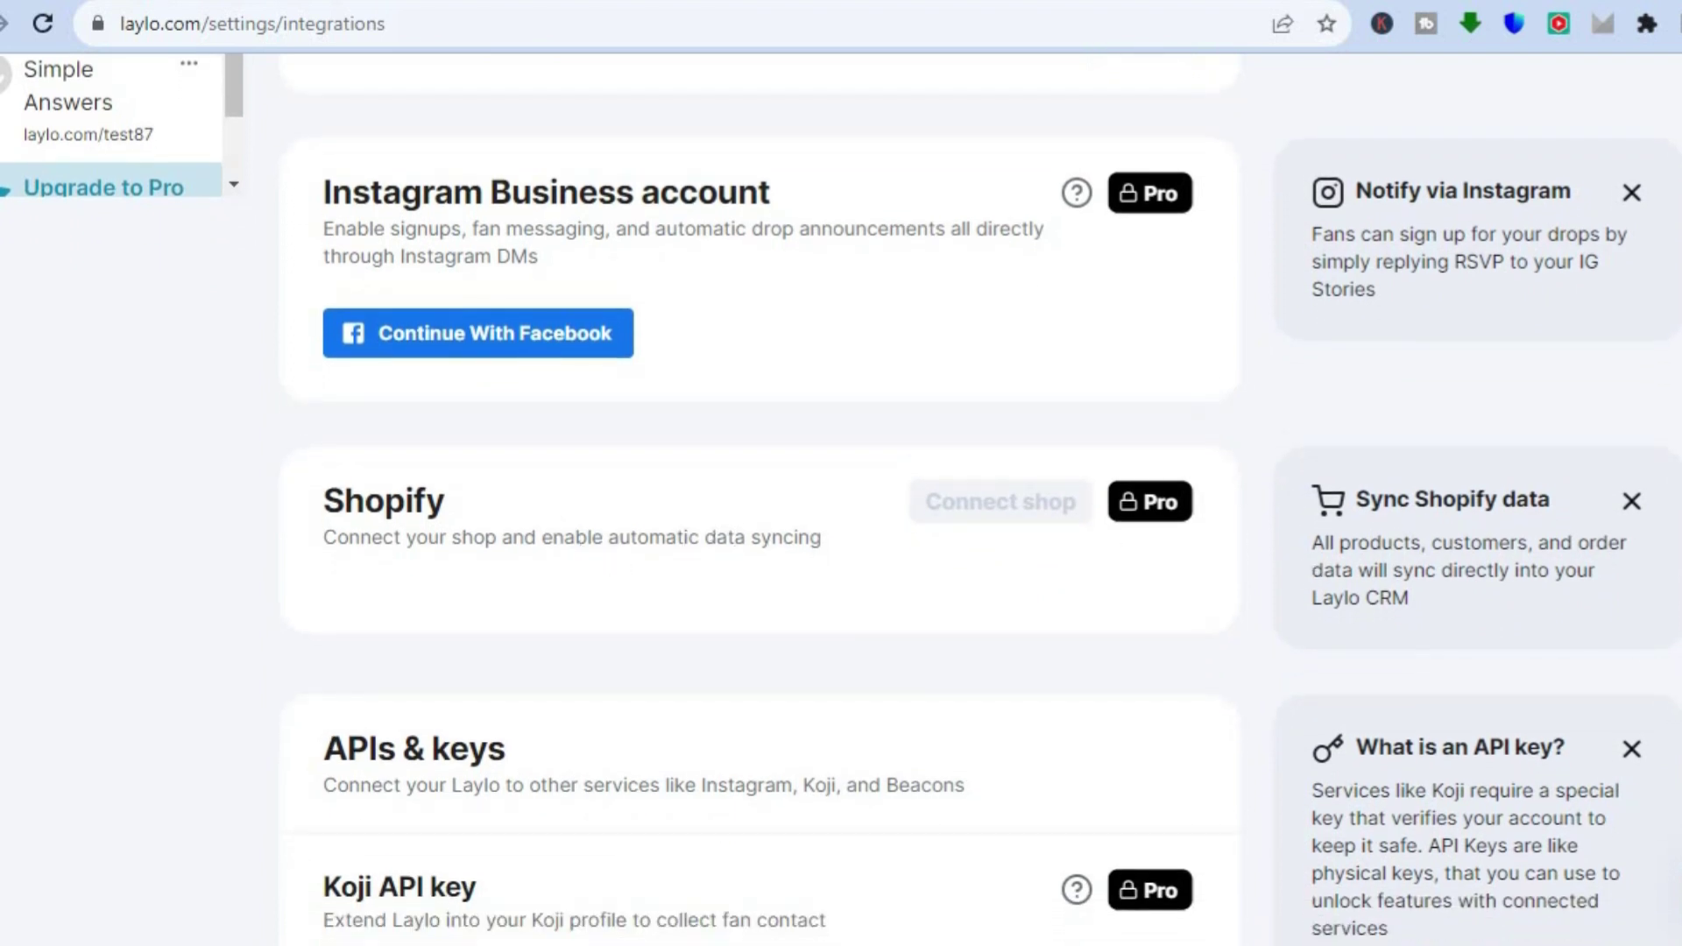
pyautogui.scroll(-3, 1060, 705)
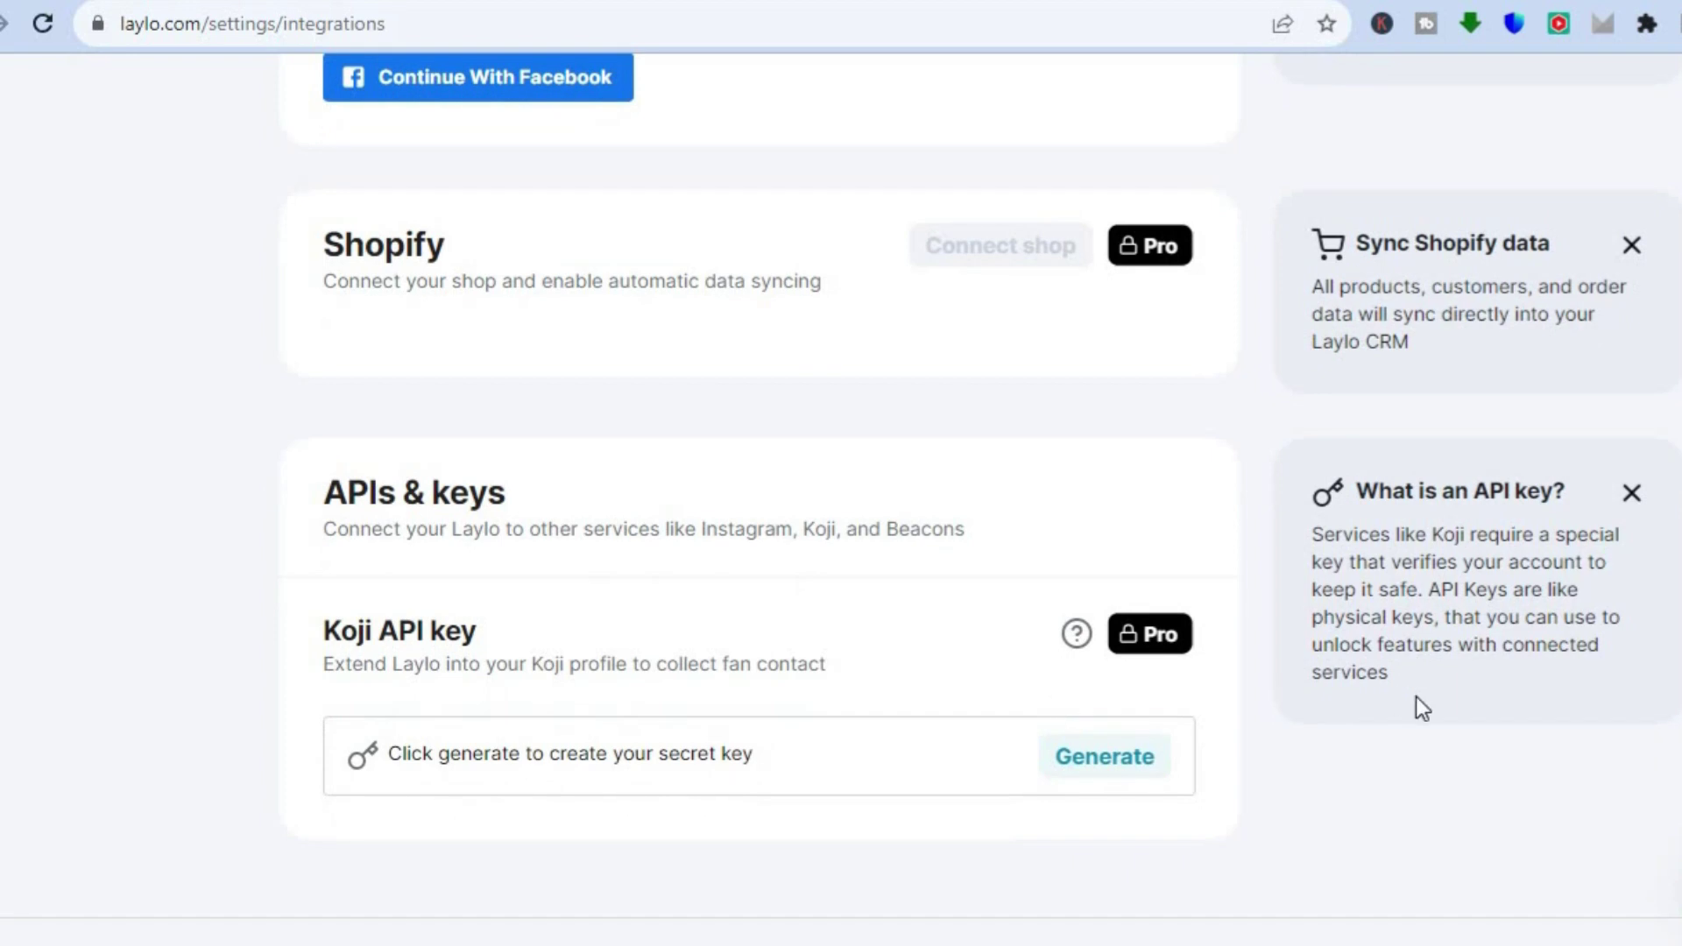
pyautogui.scroll(-1, 841, 499)
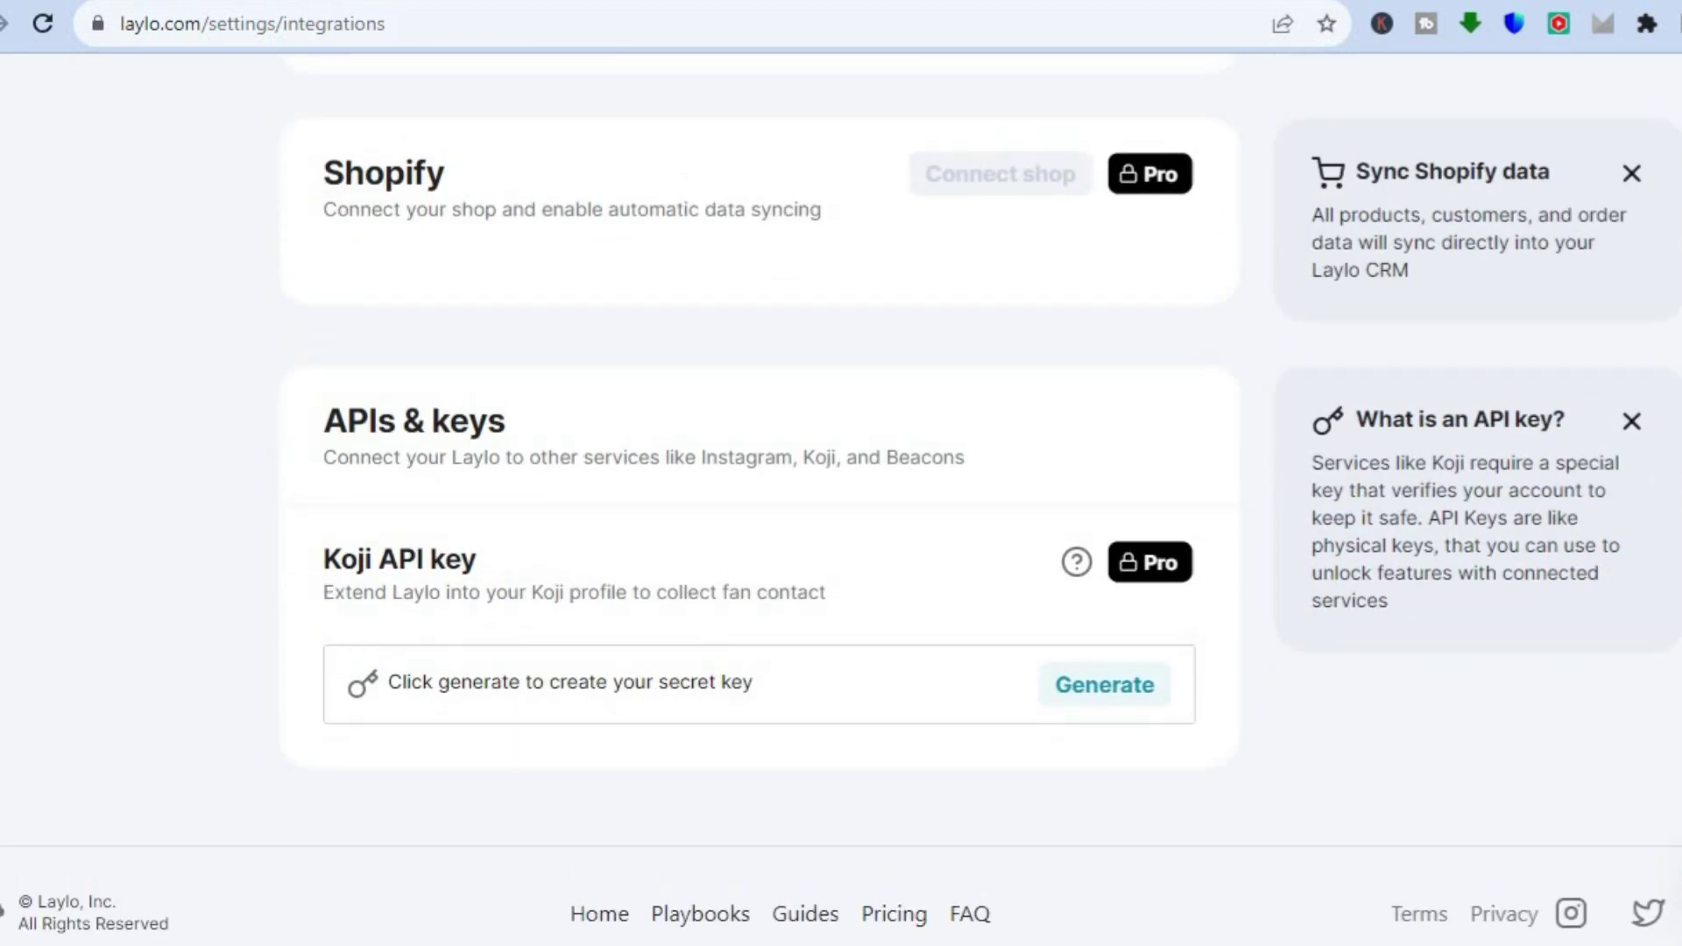
pyautogui.scroll(7, 841, 499)
pyautogui.scroll(5, 840, 500)
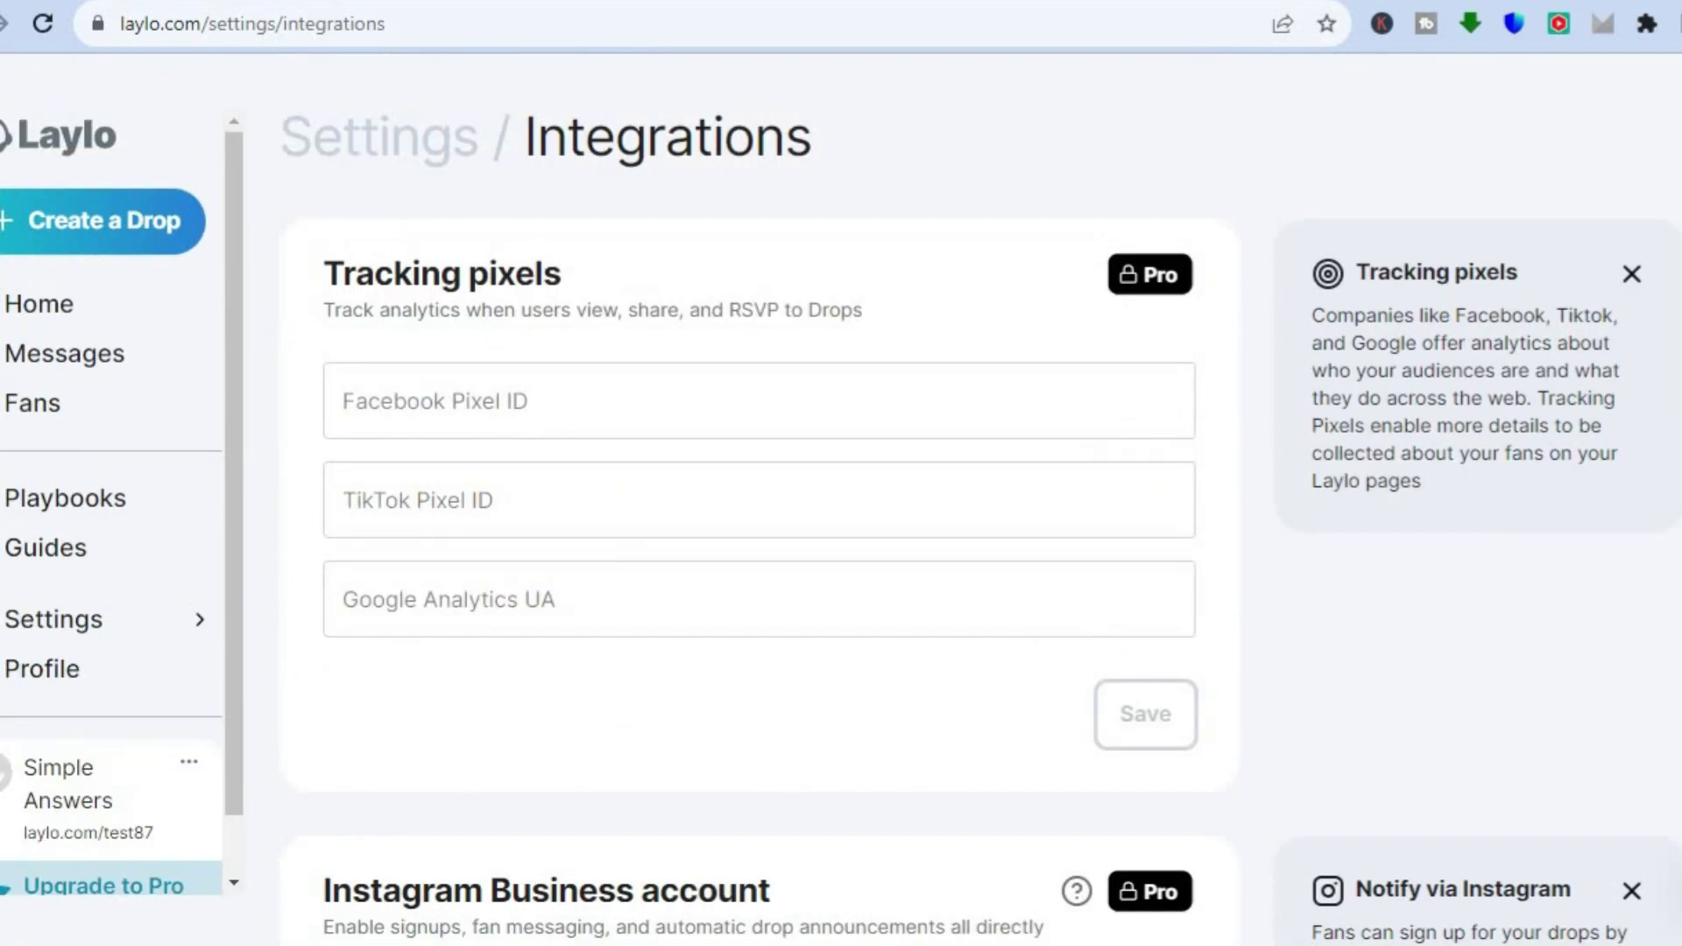